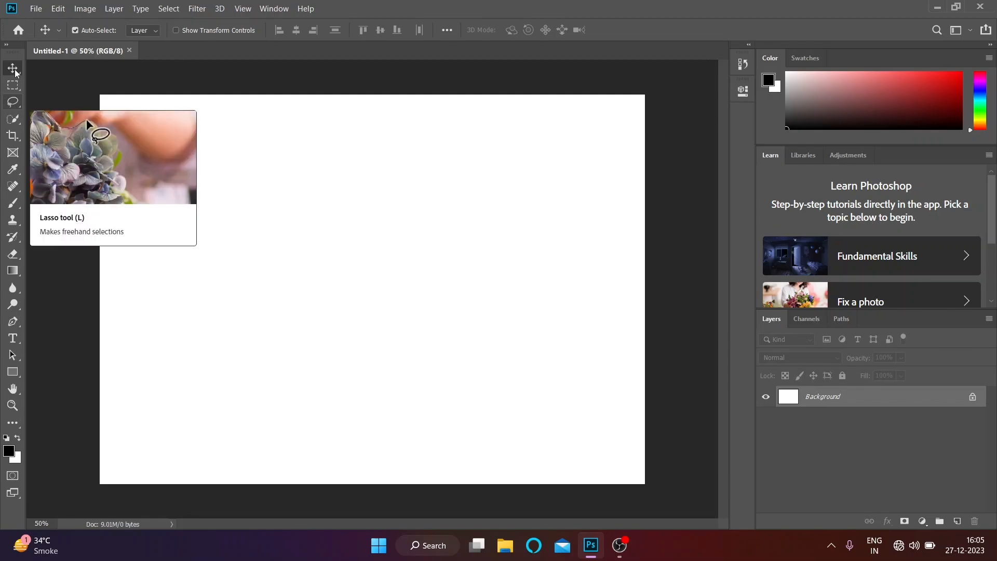
Expand the toolbar to two columns and draw three trial freehand selections on the blank canvas with the Lasso tool.
click(6, 44)
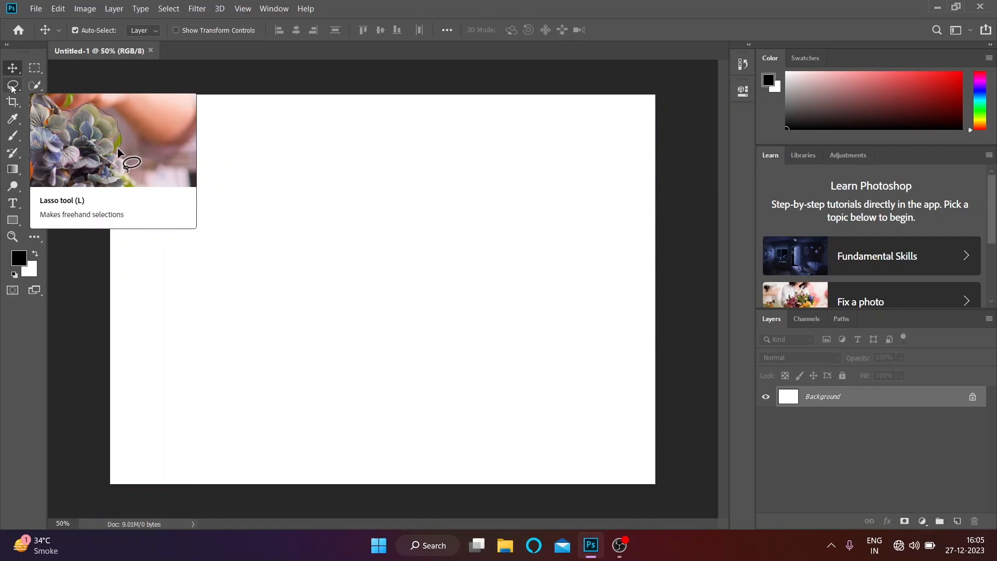
click(12, 86)
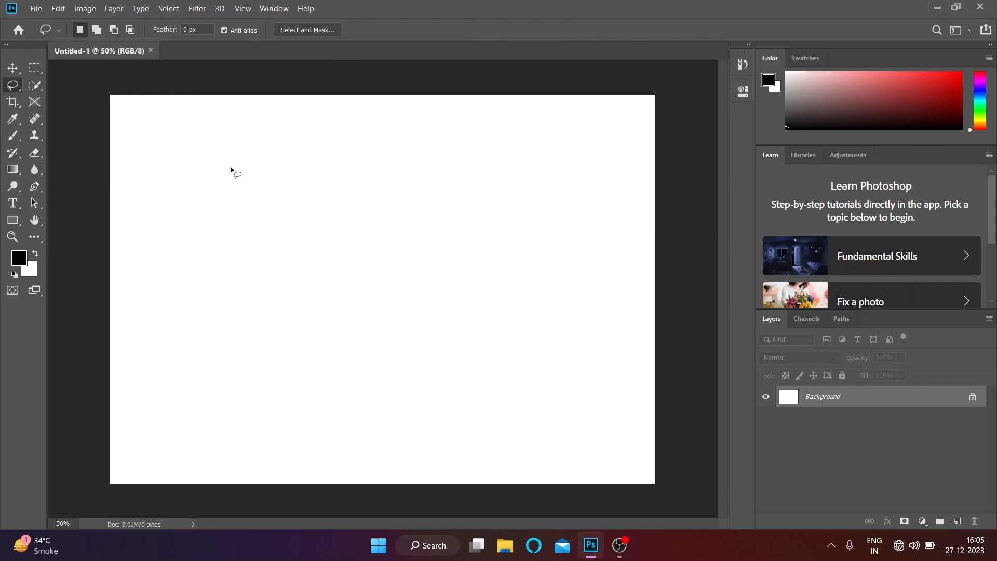
drag(230, 170, 347, 285)
drag(433, 170, 443, 270)
drag(315, 171, 358, 264)
Draw a large wedge-shaped freehand selection across the canvas with the Lasso tool and clear it.
right_click(12, 84)
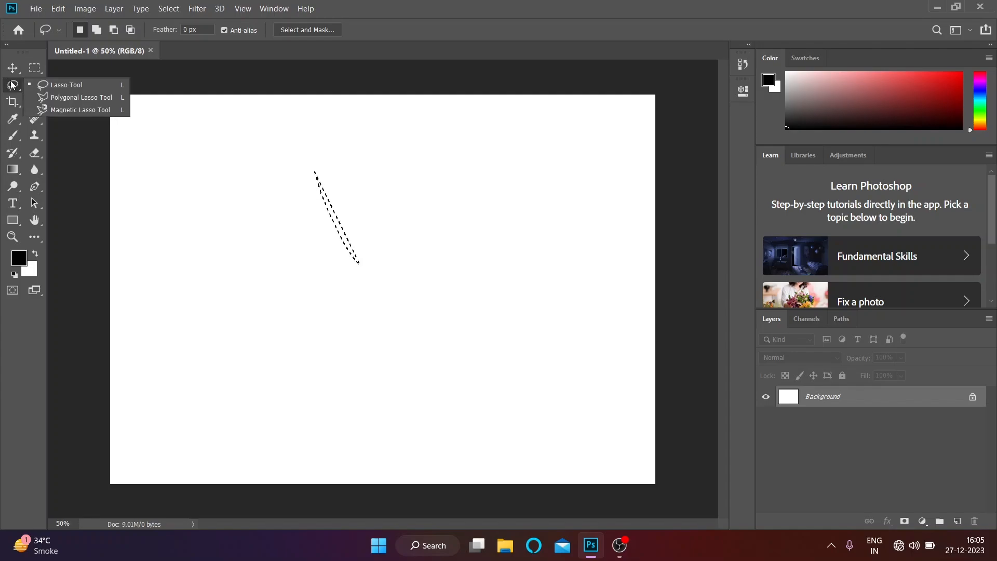
click(61, 81)
mouse_move(225, 175)
mouse_down()
mouse_move(325, 361)
mouse_move(406, 333)
mouse_move(443, 272)
mouse_up()
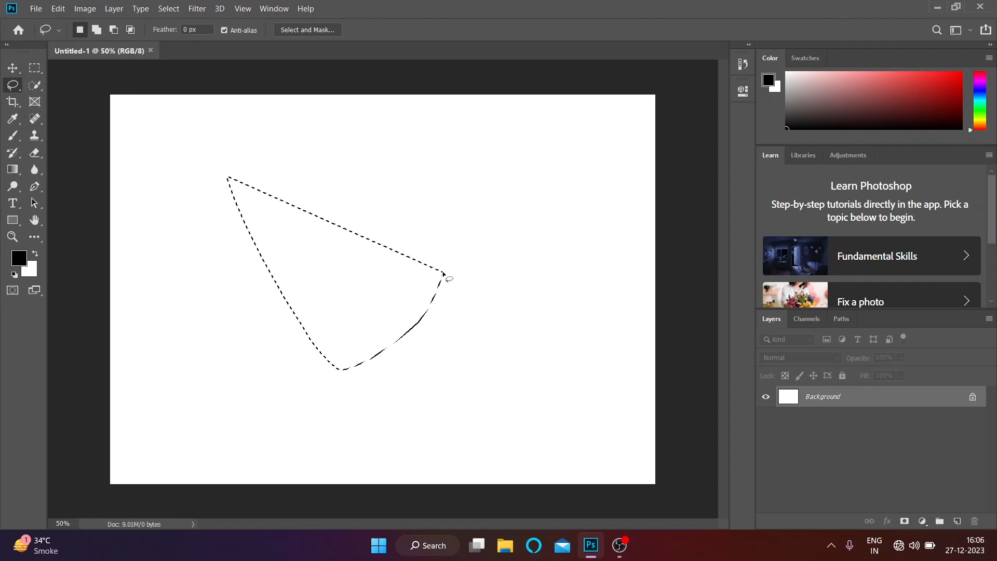
click(365, 118)
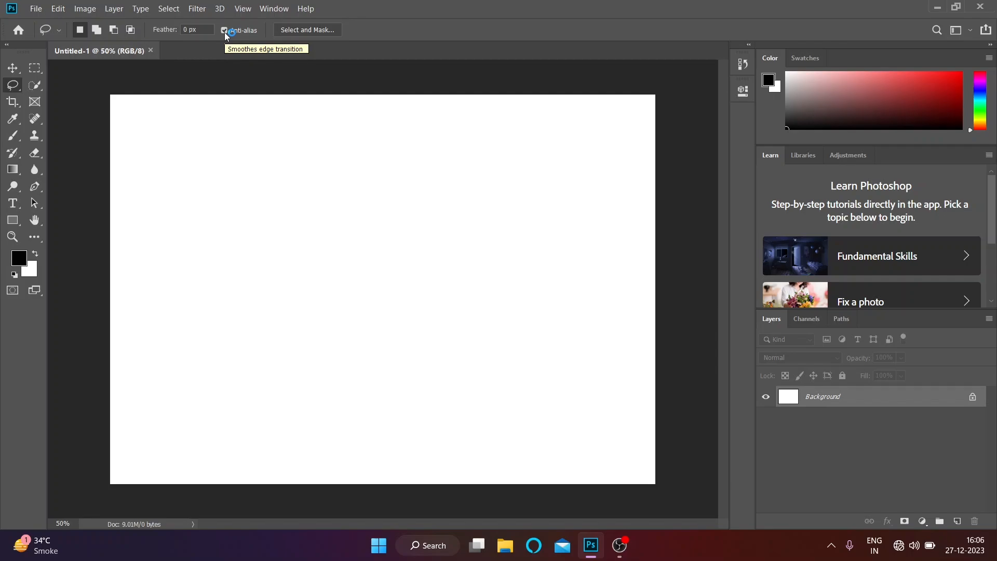
Select a large circular area in the left half of the canvas with the Elliptical Marquee, fill it with black and deselect.
click(34, 68)
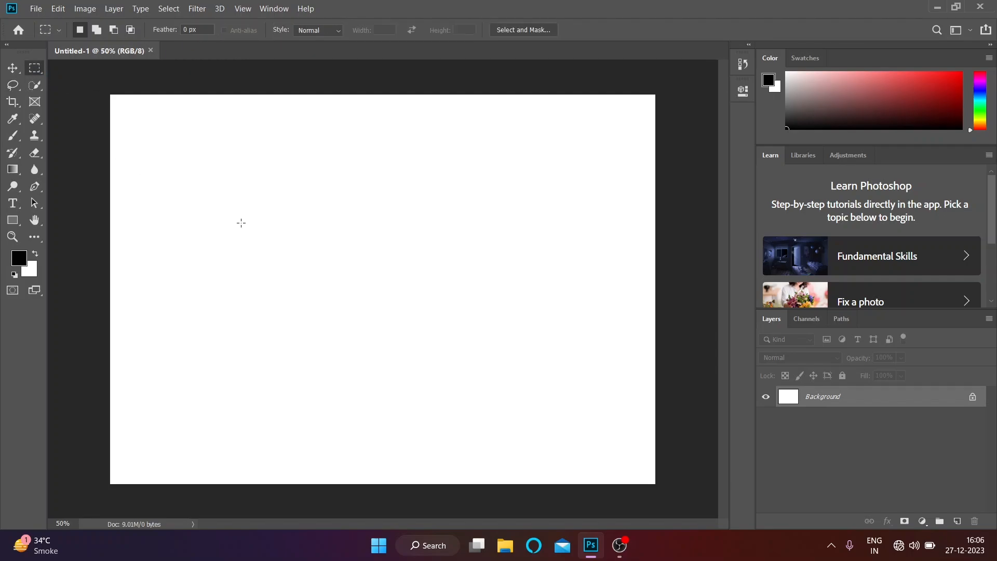
right_click(38, 71)
click(109, 80)
drag(180, 174, 368, 367)
key(ctrl+Delete)
key(alt+Delete)
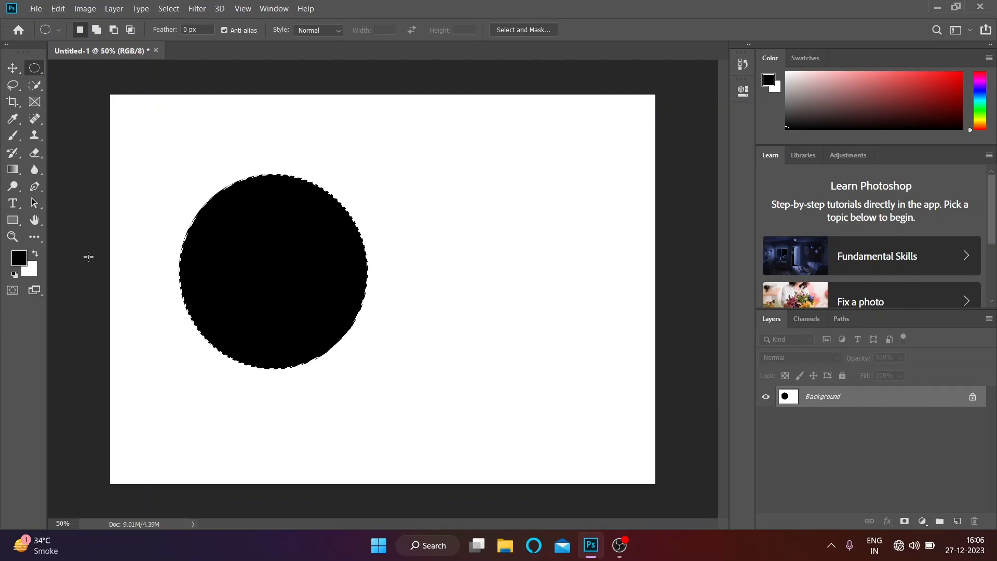
key(ctrl+d)
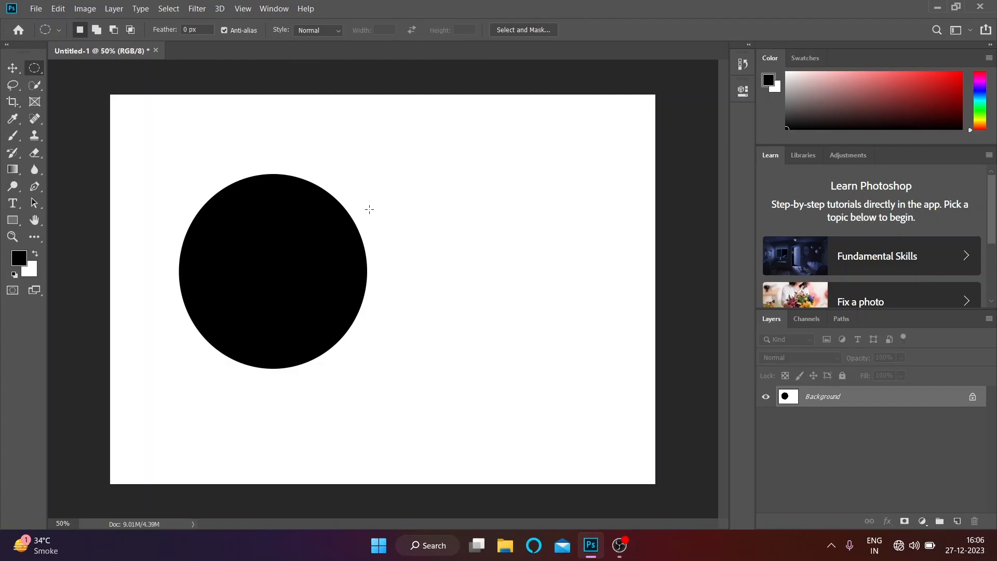
Examine the pixels along the edge of the black circle drawn with anti-aliasing on.
scroll(370, 209, up, 10)
scroll(420, 269, down, 5)
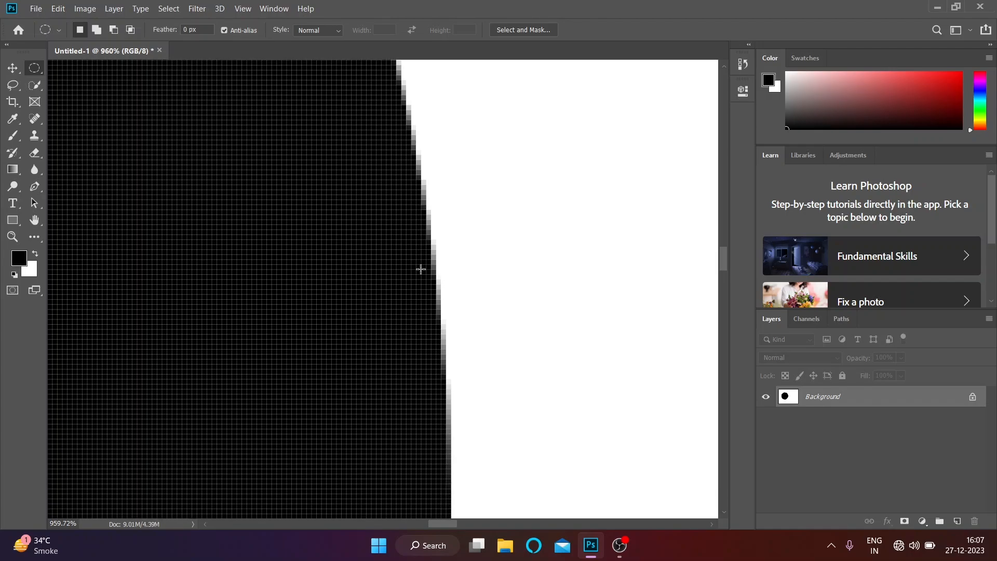
scroll(439, 293, down, 2)
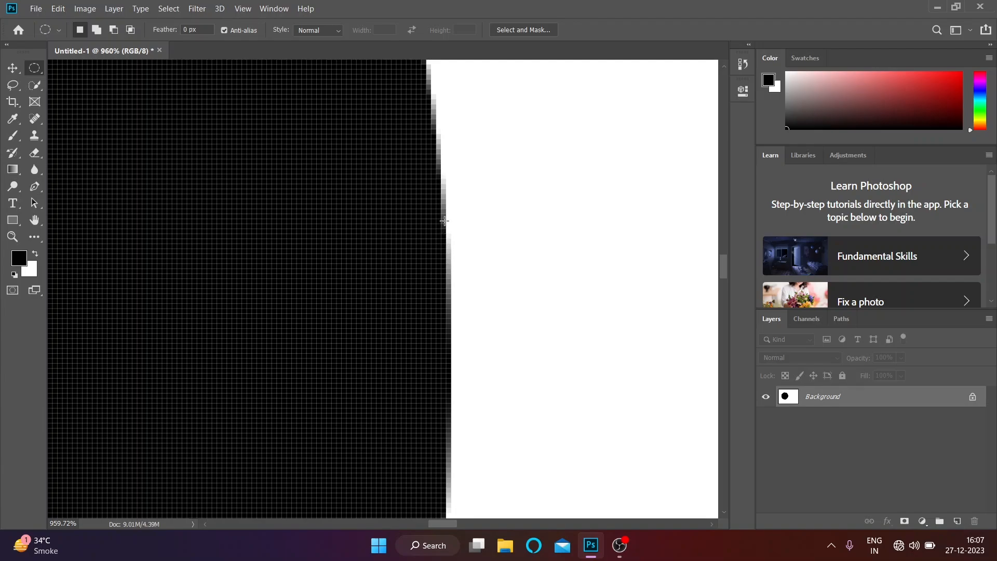
scroll(425, 256, down, 2)
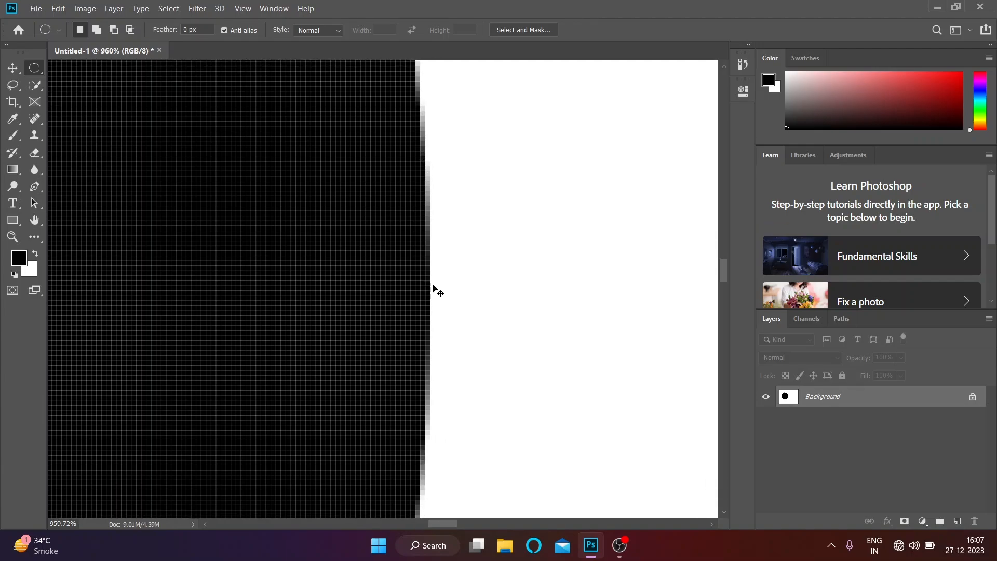
scroll(433, 289, right, 5)
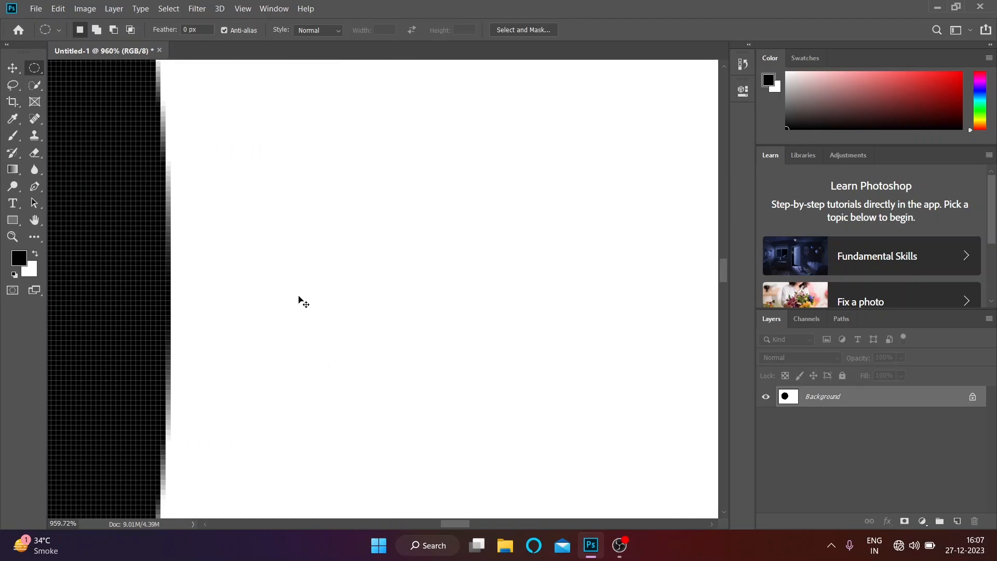
scroll(299, 297, right, 1)
scroll(241, 367, down, 1)
scroll(240, 367, right, 1)
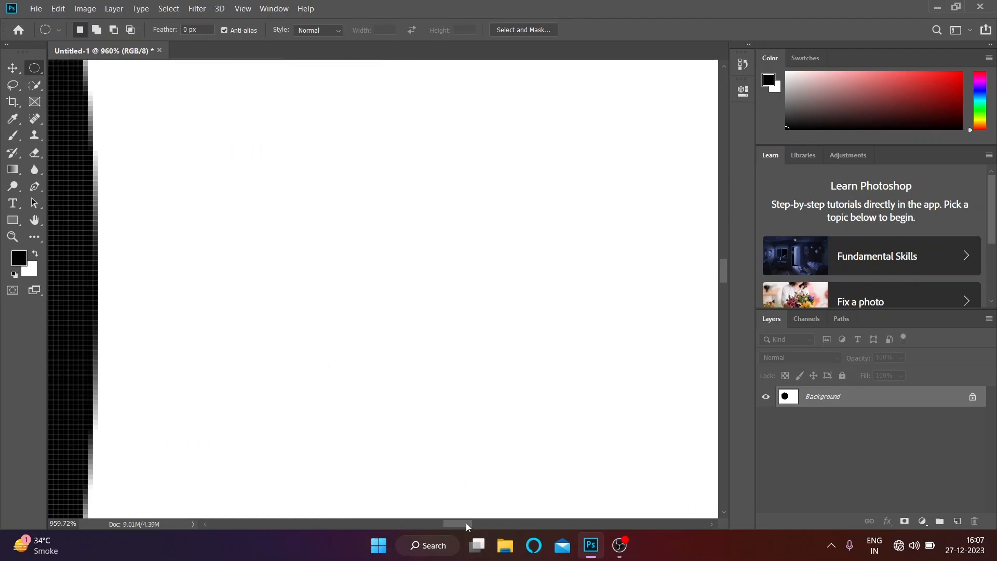
drag(466, 523, 394, 522)
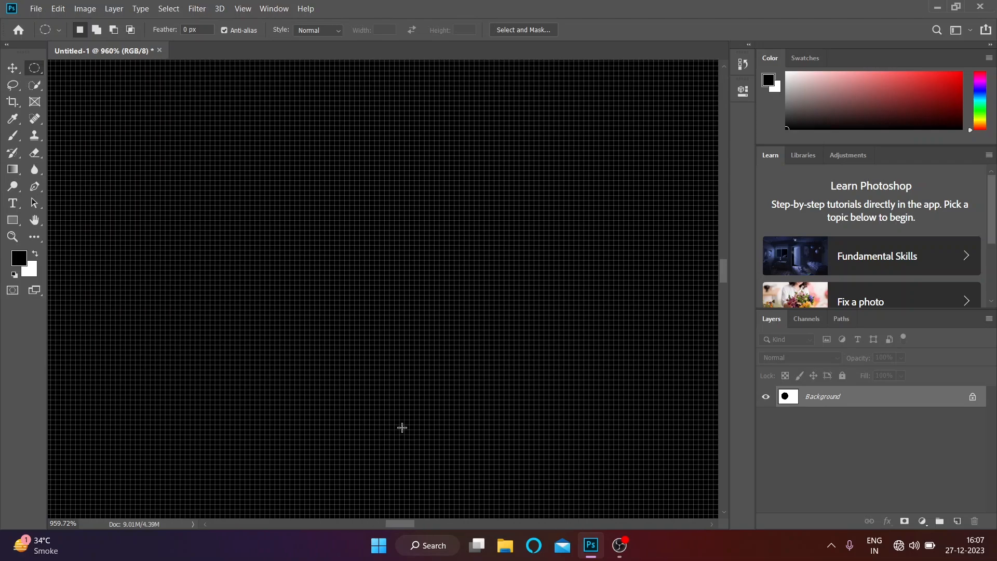
scroll(402, 428, down, 10)
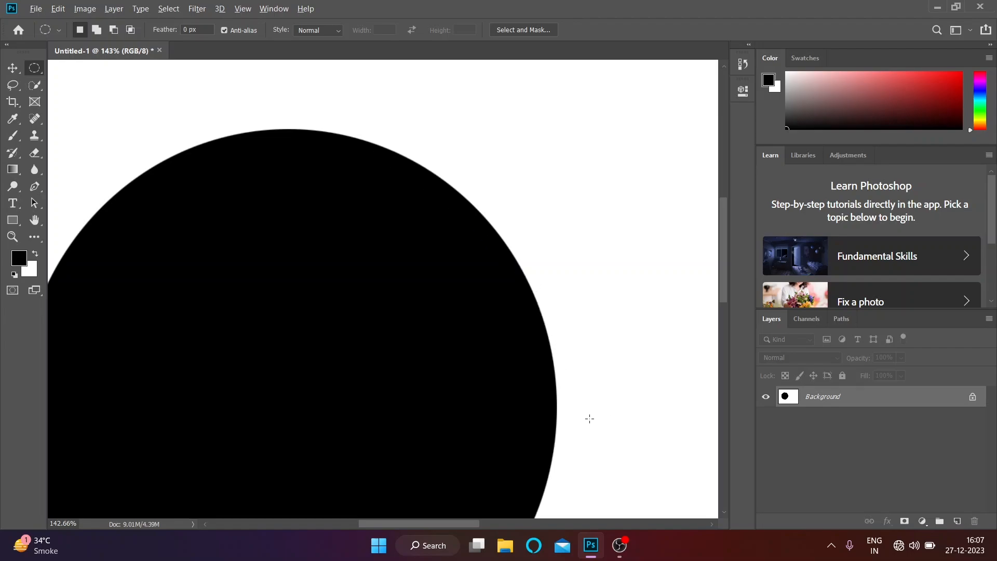
key(alt)
scroll(547, 308, up, 2)
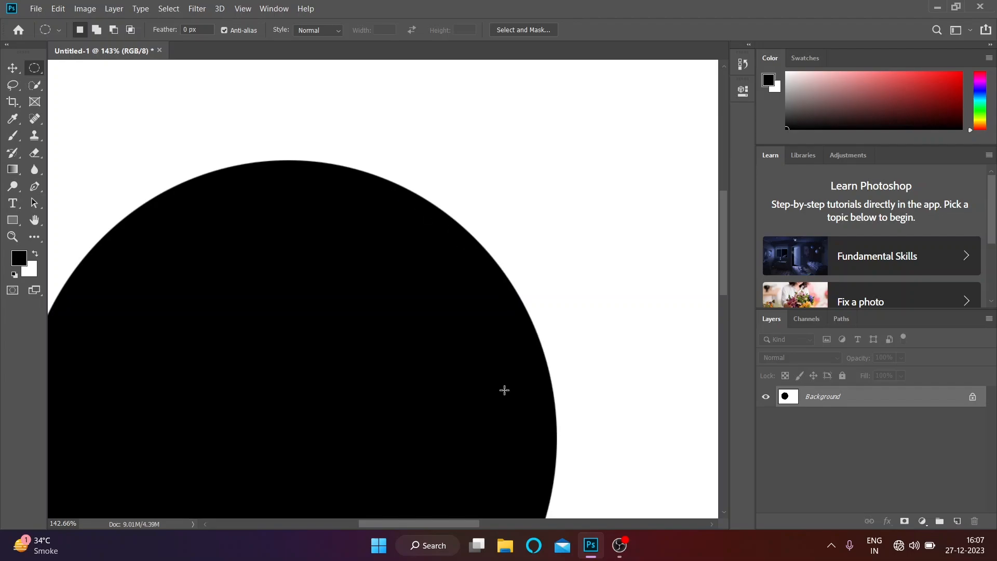
Turn off Anti-alias, then draw a second, smaller elliptical selection beside the first circle, fill it with black and deselect.
click(224, 30)
key(ctrl+0)
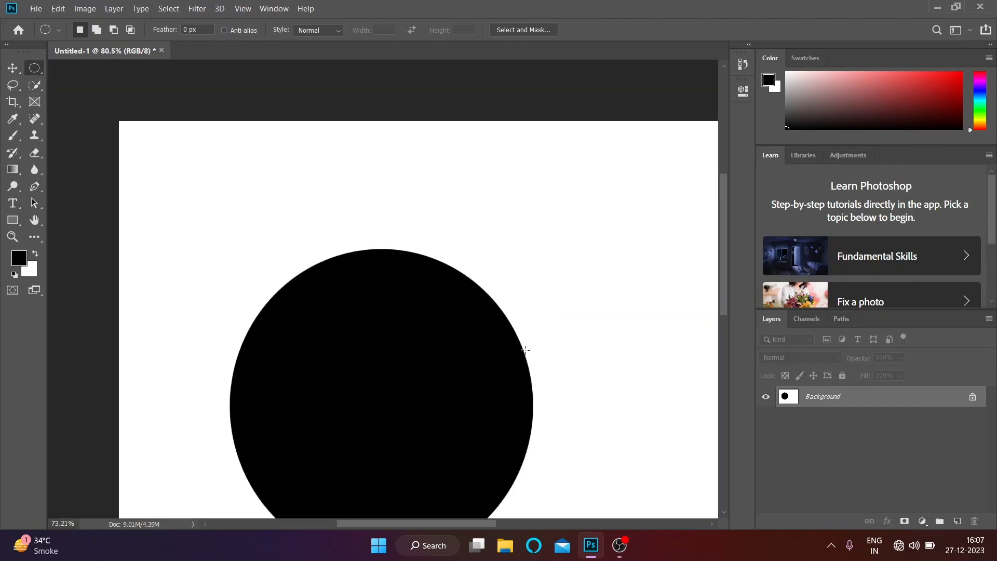
drag(445, 189, 624, 359)
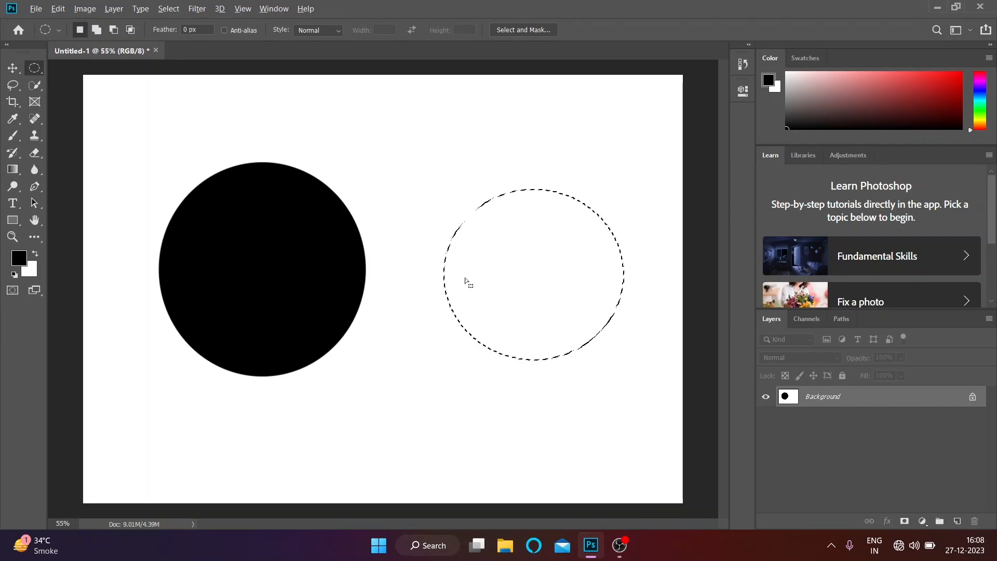
key(alt+BackSpace)
key(ctrl+d)
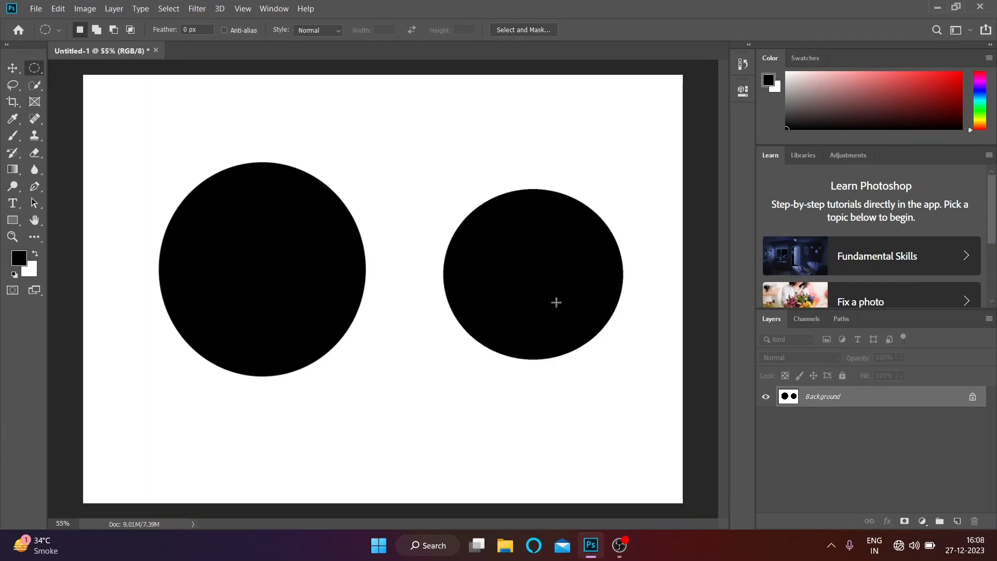
Convert the Background into a normal layer while trying to shift it with the Move tool.
scroll(540, 291, up, 3)
scroll(538, 291, up, 8)
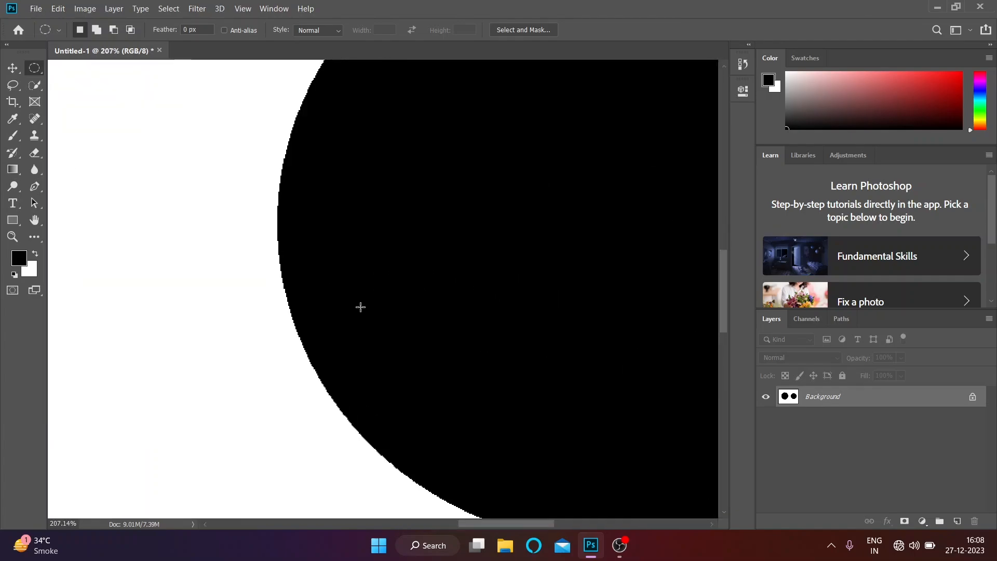
click(13, 68)
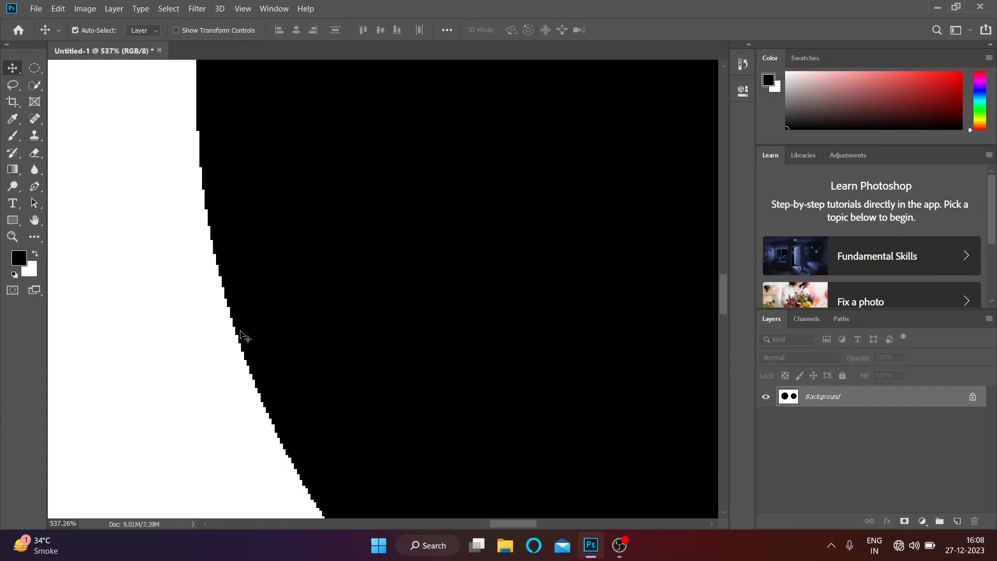
drag(255, 379, 245, 347)
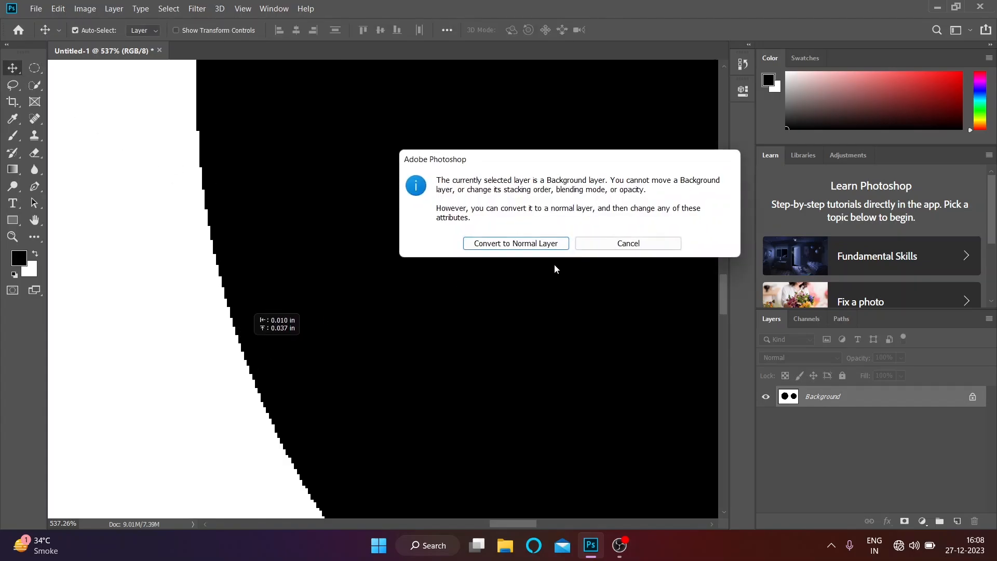
click(494, 244)
drag(269, 283, 305, 335)
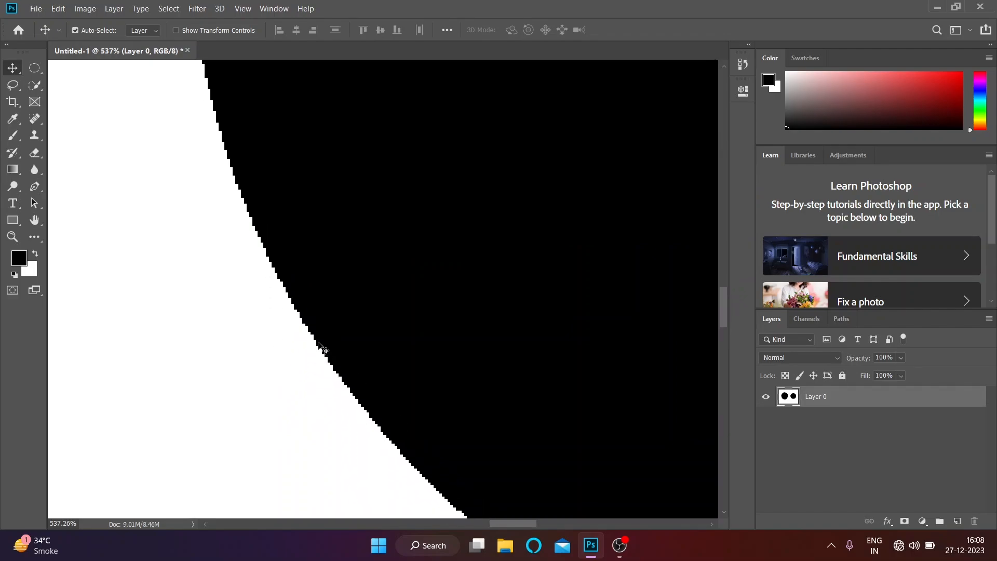
Examine the edge of the second circle, drawn without anti-aliasing, at several magnifications.
scroll(305, 312, down, 5)
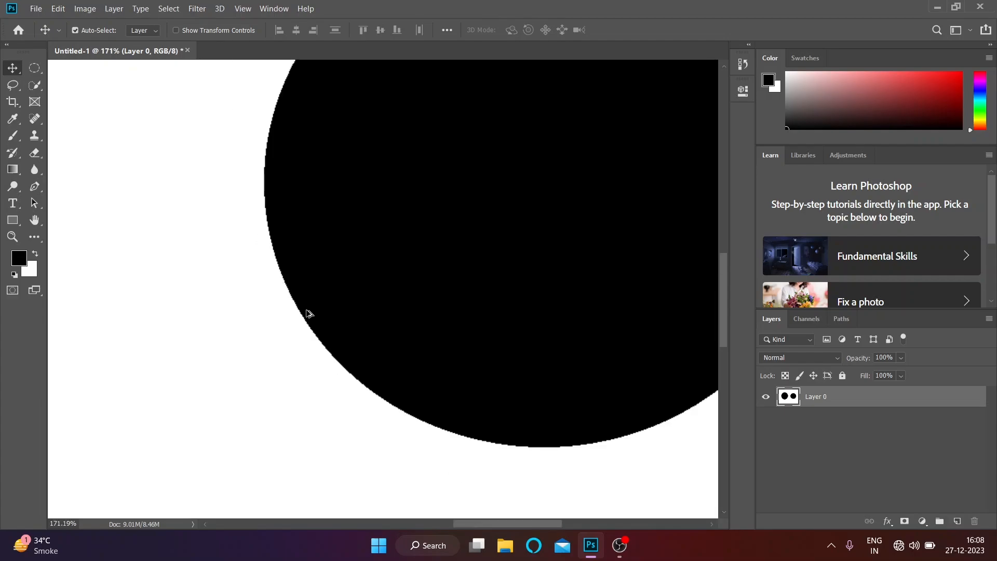
scroll(313, 328, up, 3)
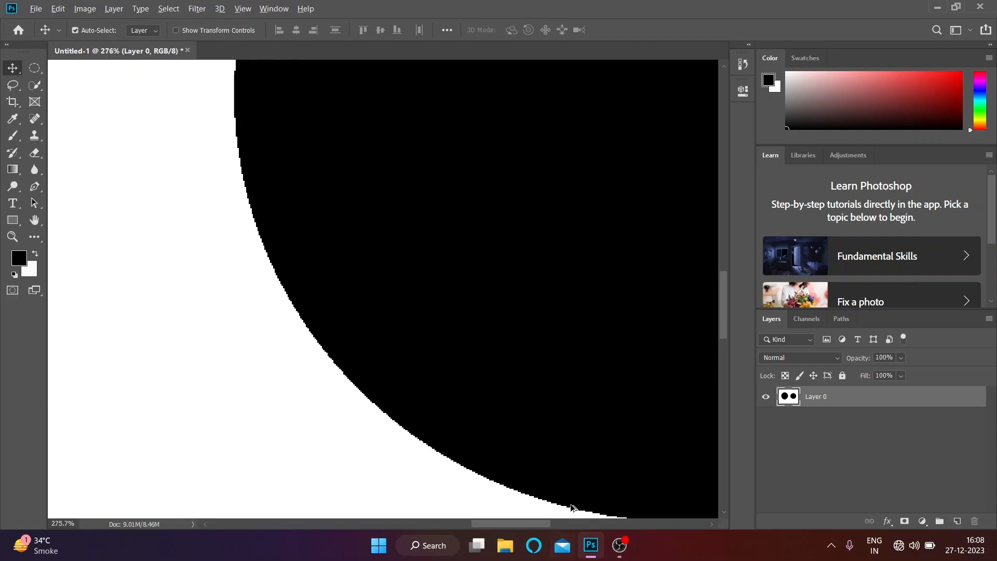
scroll(405, 494, up, 4)
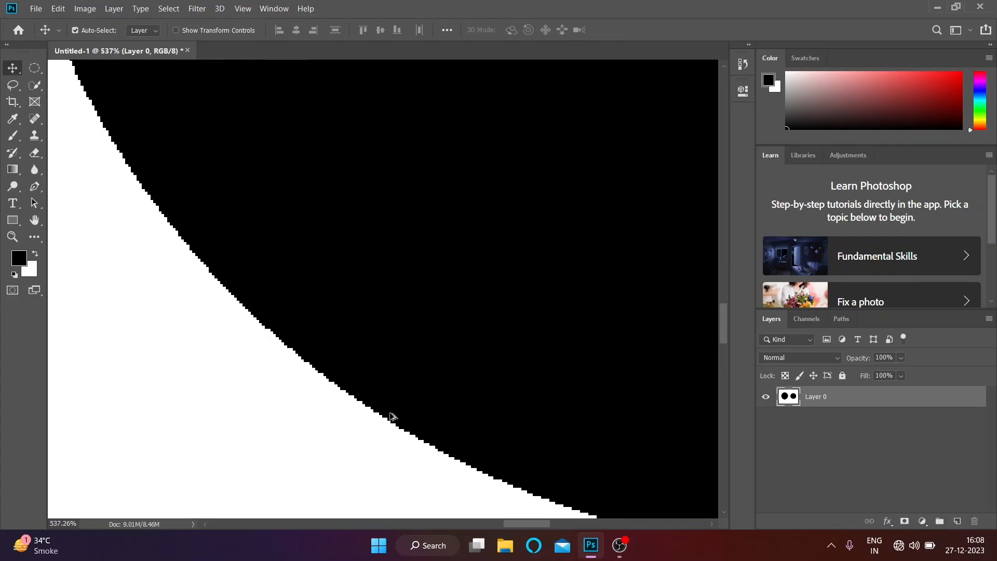
scroll(392, 416, up, 2)
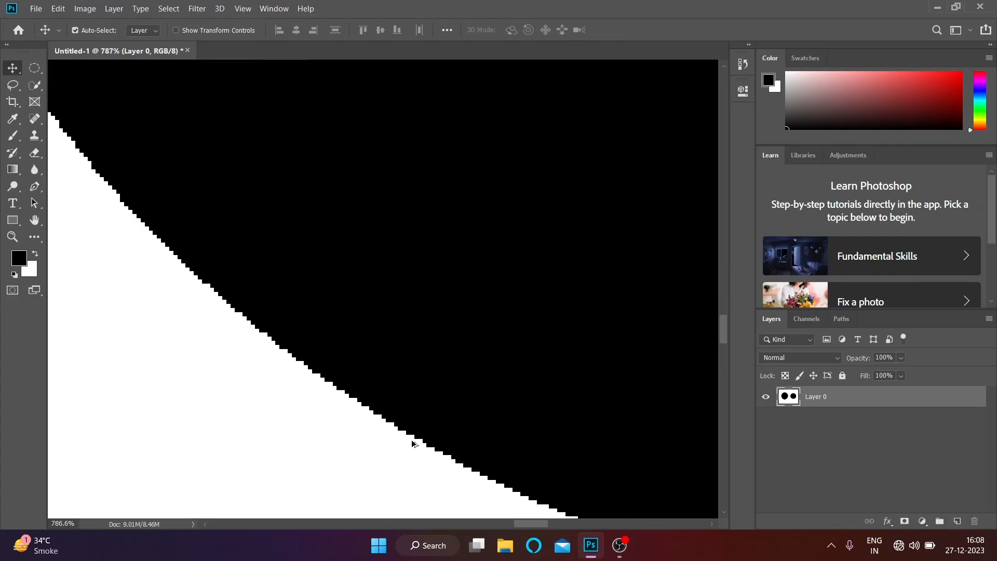
scroll(413, 443, down, 1)
scroll(414, 444, down, 1)
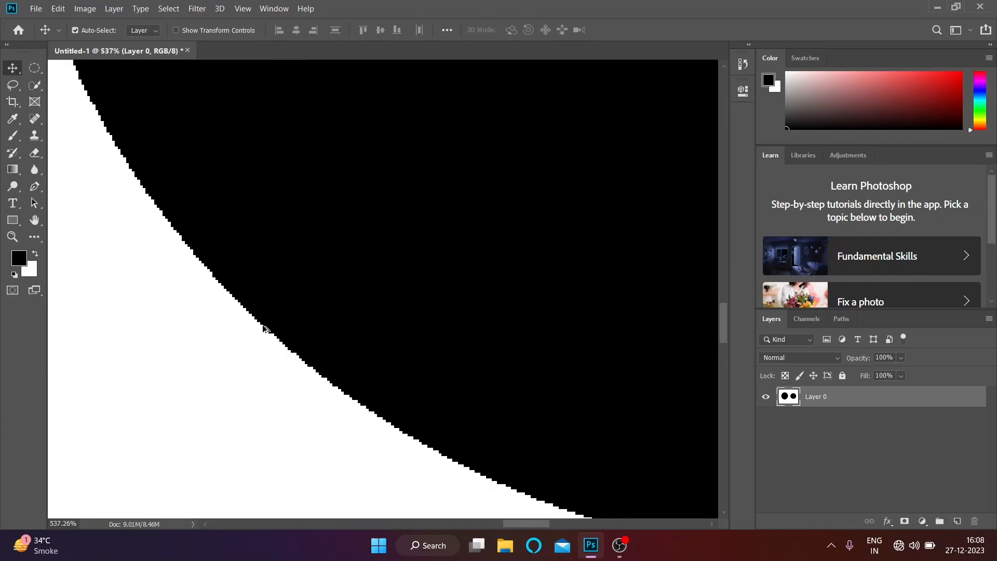
scroll(245, 303, down, 2)
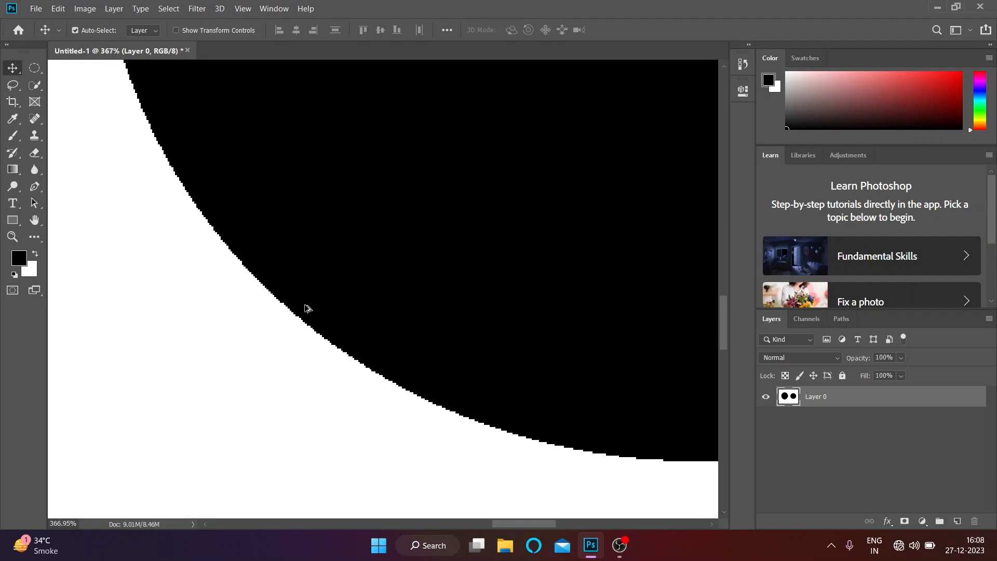
scroll(307, 309, down, 5)
Move the layer with both circles downward and return to the Elliptical Marquee tool with the whole canvas in view.
drag(309, 311, 352, 407)
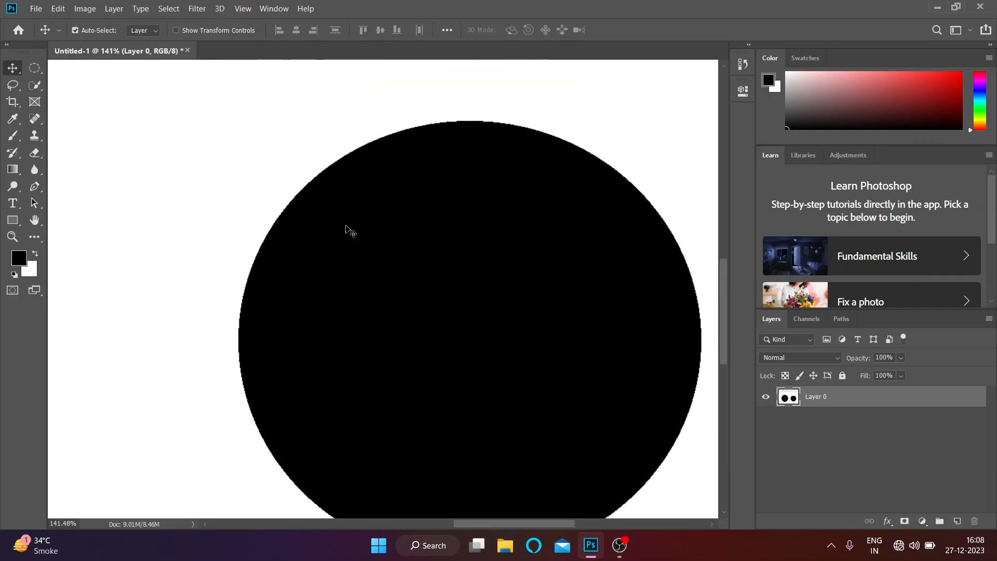
scroll(440, 144, up, 7)
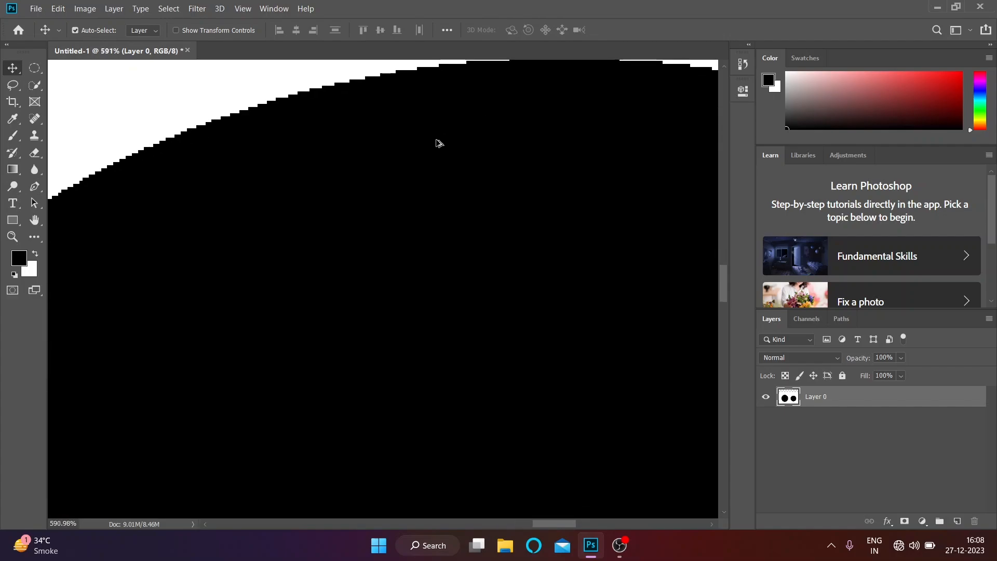
scroll(293, 109, up, 1)
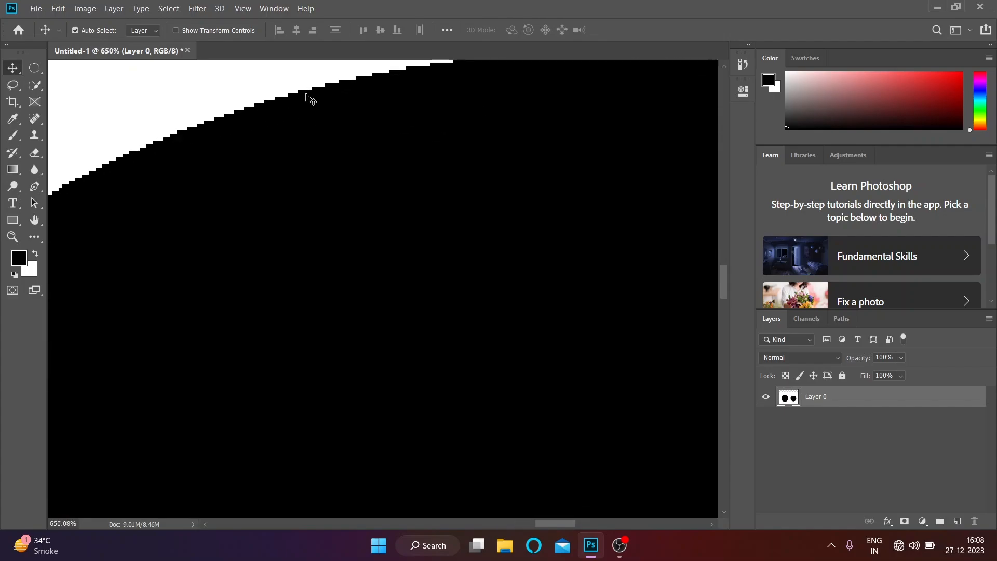
key(m)
key(ctrl+0)
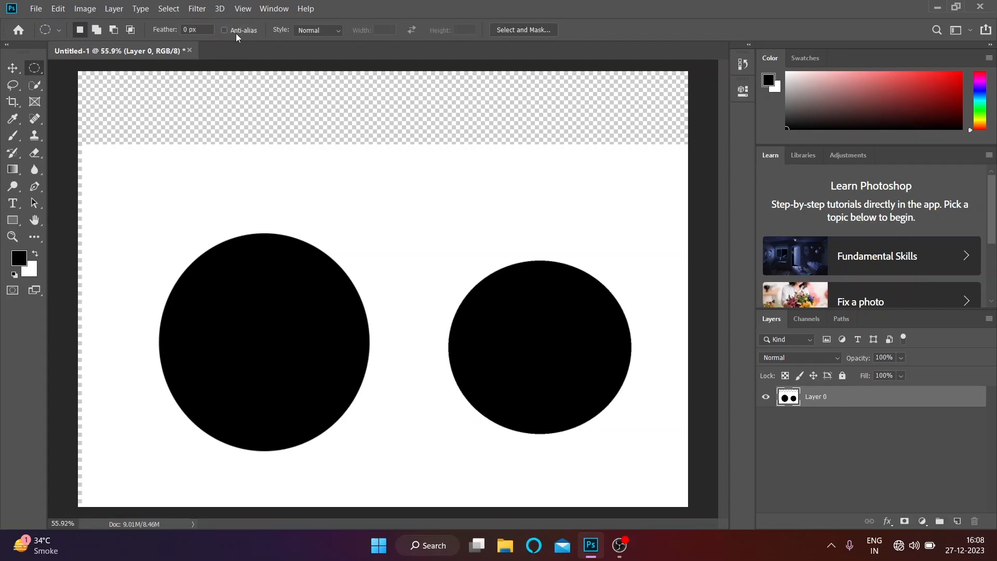
Switch through the open photo documents to the picture of the glass high-rise buildings.
click(11, 87)
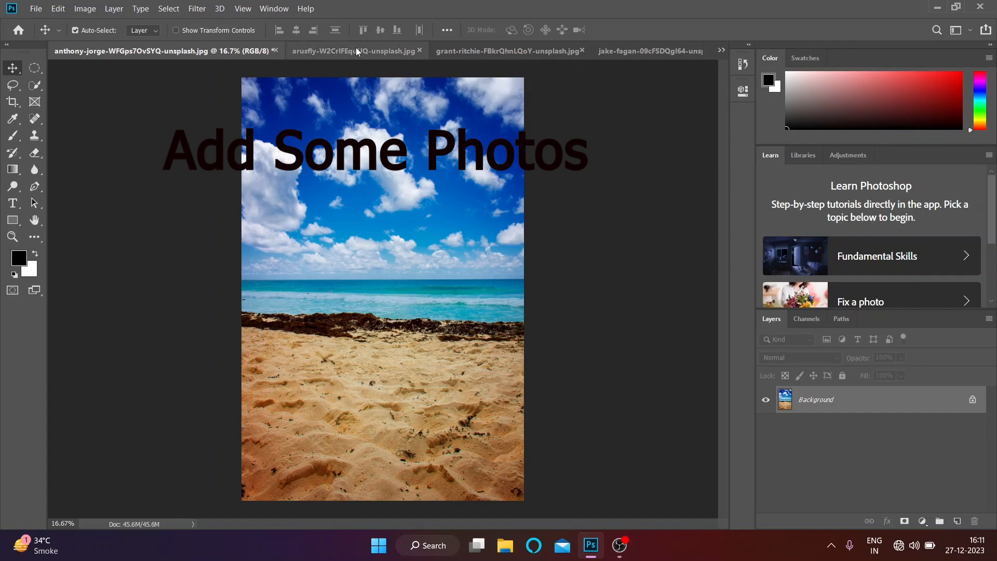
click(349, 51)
click(471, 51)
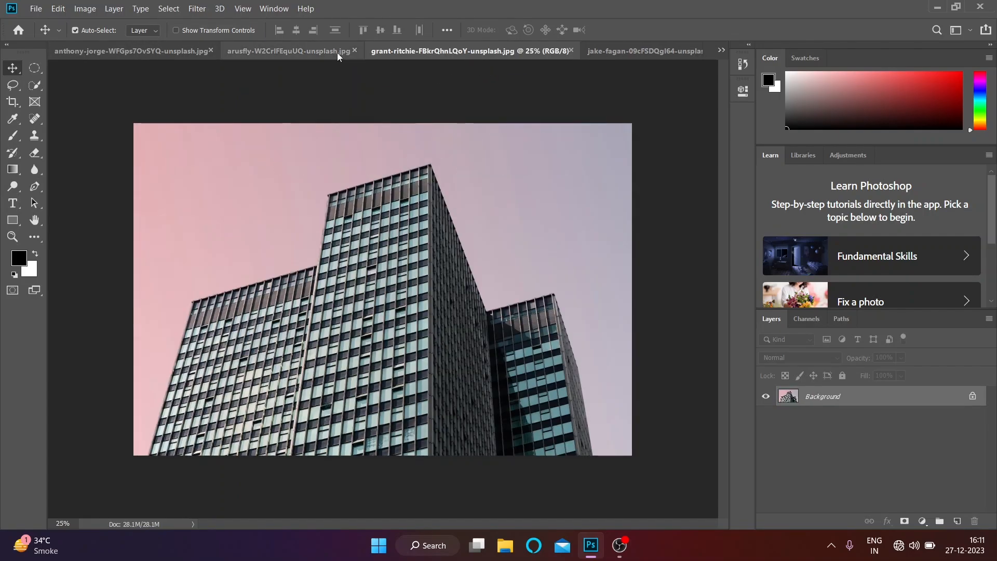
Switch through the open photo documents to the beach picture and unlock its Background layer.
click(336, 51)
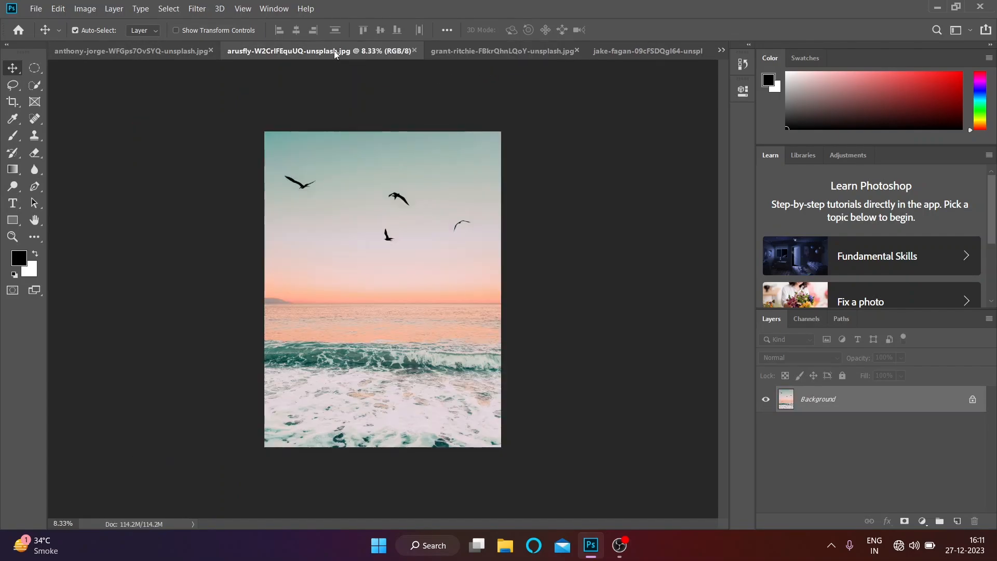
click(12, 86)
click(473, 52)
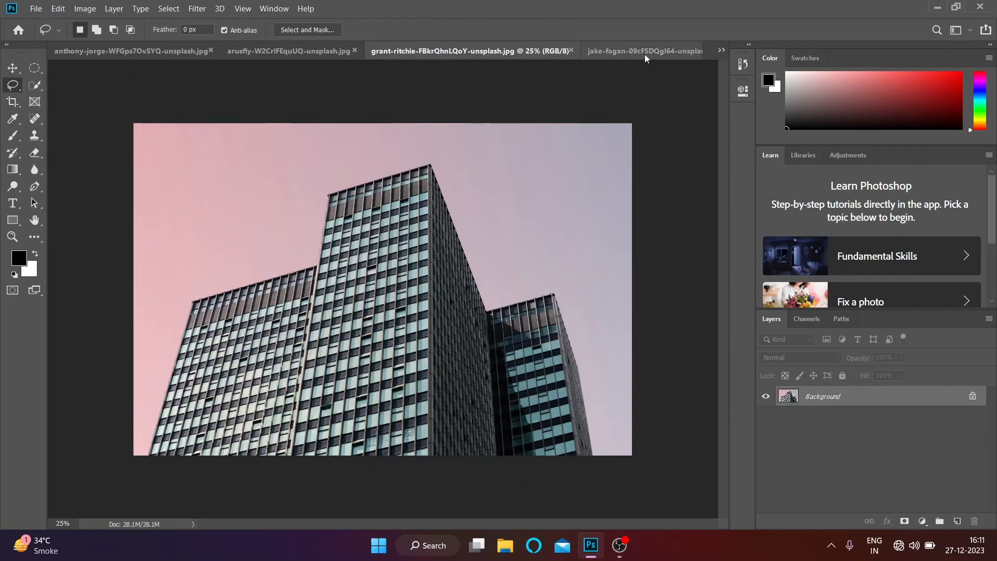
click(644, 52)
click(371, 47)
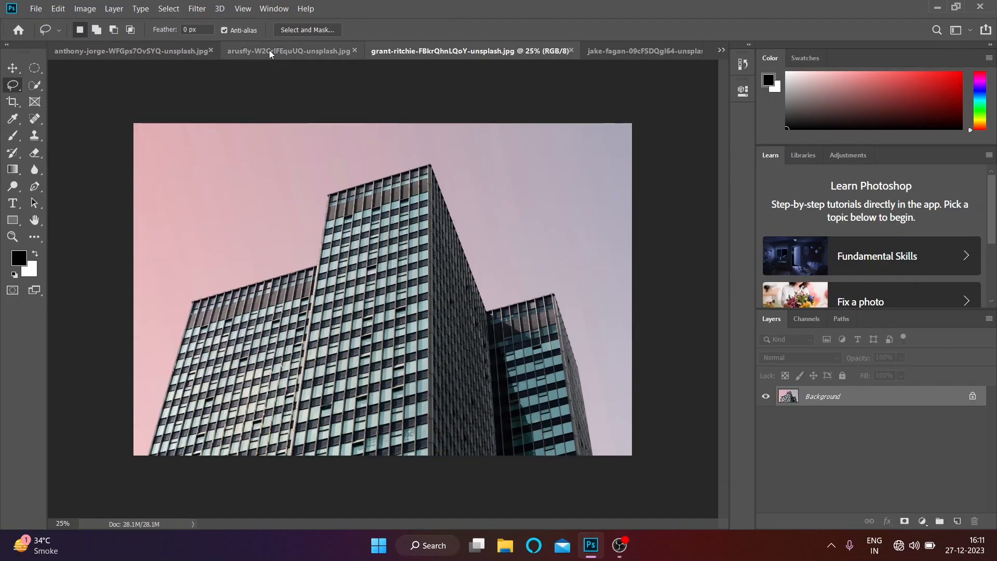
click(269, 50)
click(155, 47)
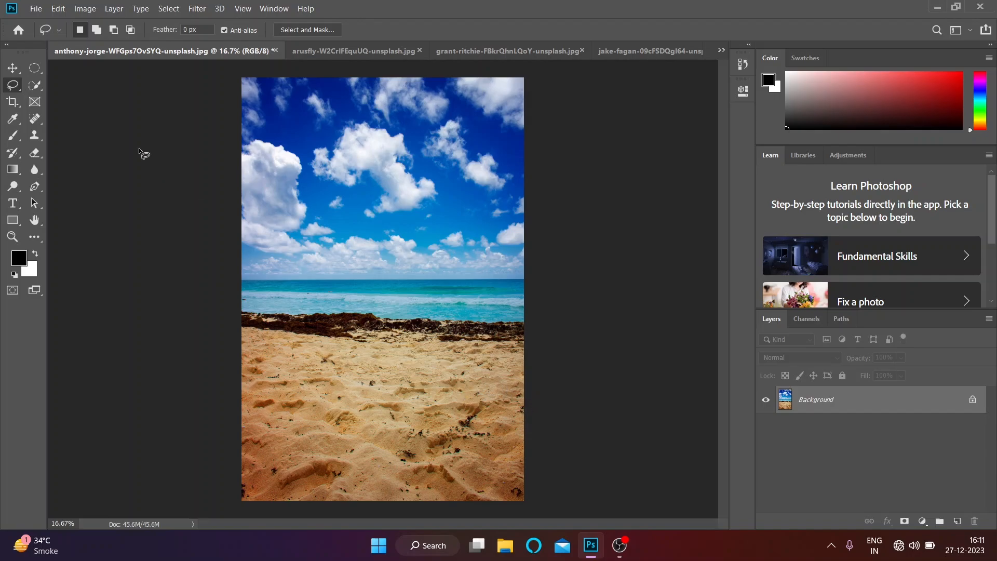
click(18, 68)
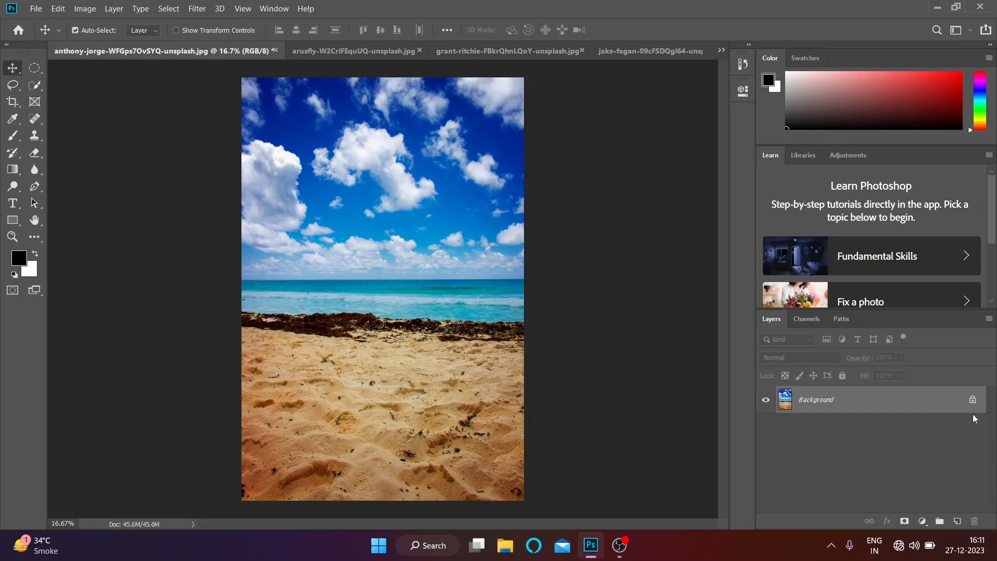
click(973, 400)
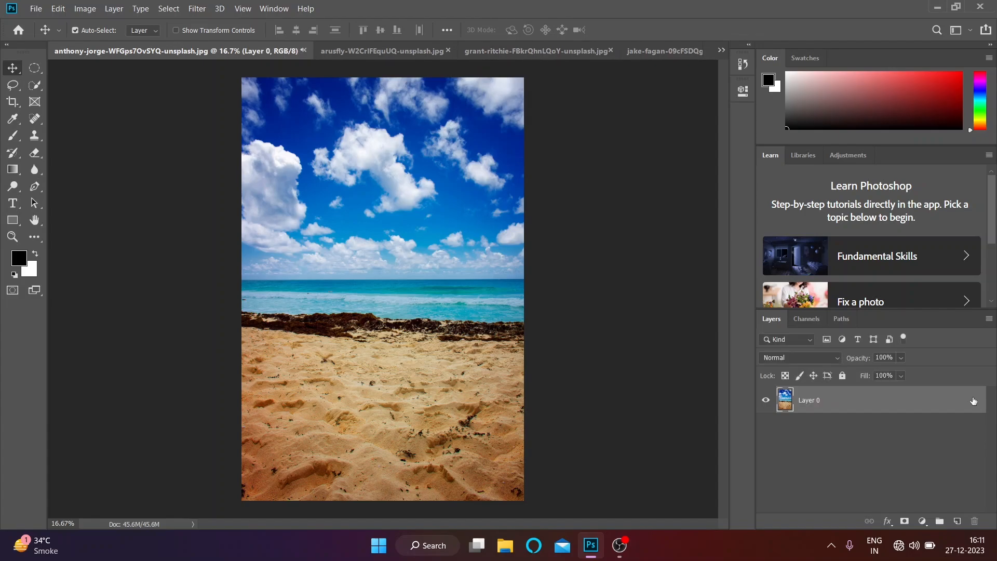
Select the sand and seaweed area of the beach photo with a freehand Lasso outline along the waterline and image edges.
click(15, 91)
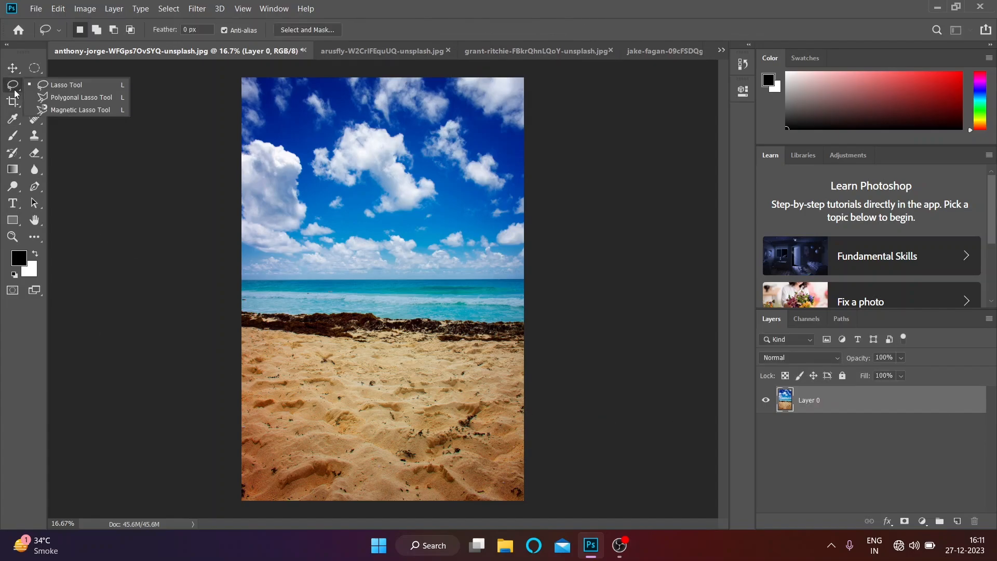
click(53, 86)
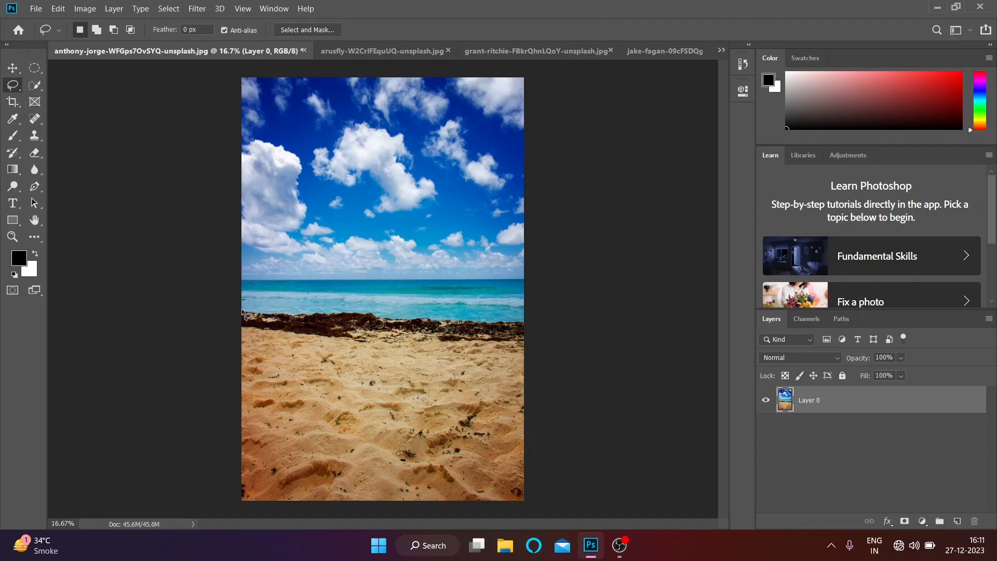
drag(242, 311, 269, 313)
drag(521, 323, 522, 340)
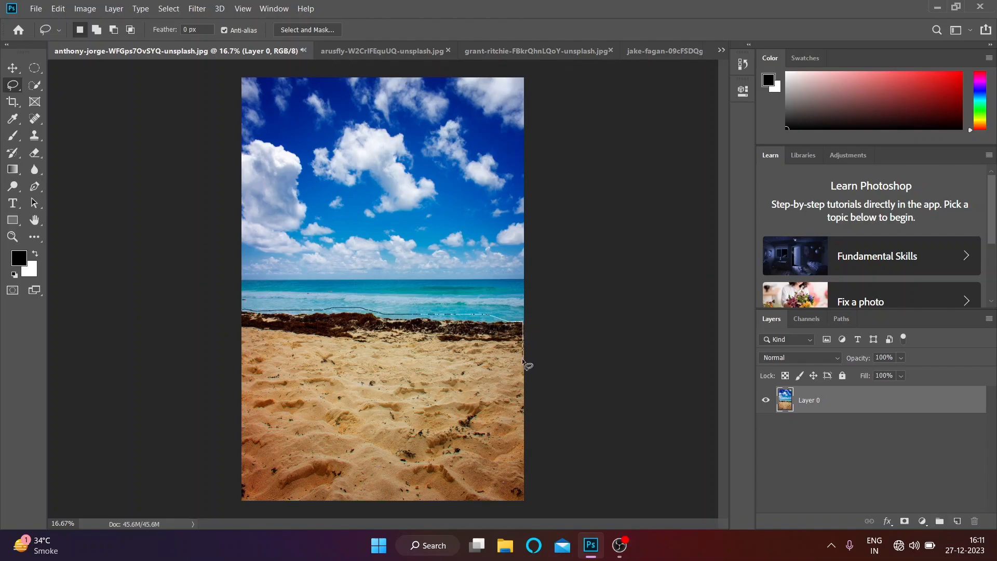
mouse_move(527, 490)
mouse_down()
mouse_move(530, 507)
mouse_move(498, 515)
mouse_move(376, 515)
mouse_up()
drag(241, 512, 246, 427)
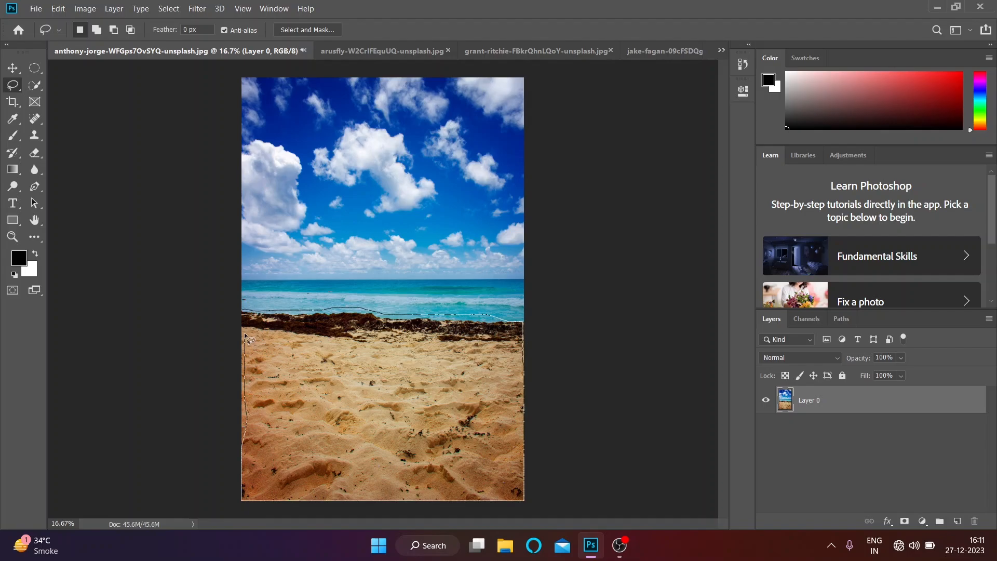
drag(237, 312, 245, 311)
drag(245, 312, 242, 311)
drag(243, 310, 243, 312)
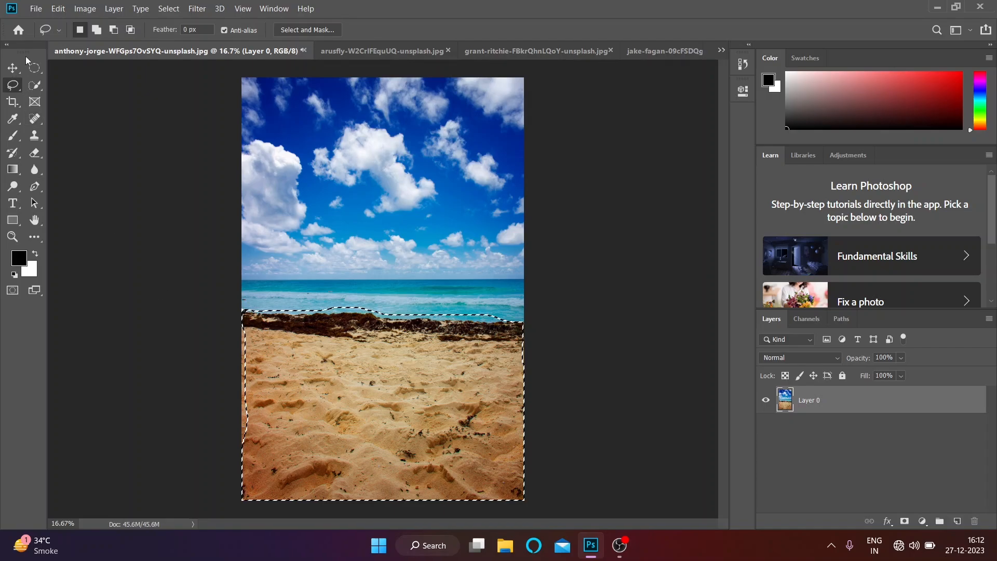
Try to shift the selected sand area with the Move tool and clear the selection.
click(13, 67)
mouse_move(390, 386)
mouse_down()
mouse_move(385, 367)
mouse_move(434, 241)
mouse_move(361, 444)
mouse_move(407, 405)
mouse_move(392, 401)
mouse_move(408, 393)
mouse_move(376, 393)
mouse_move(390, 391)
mouse_up()
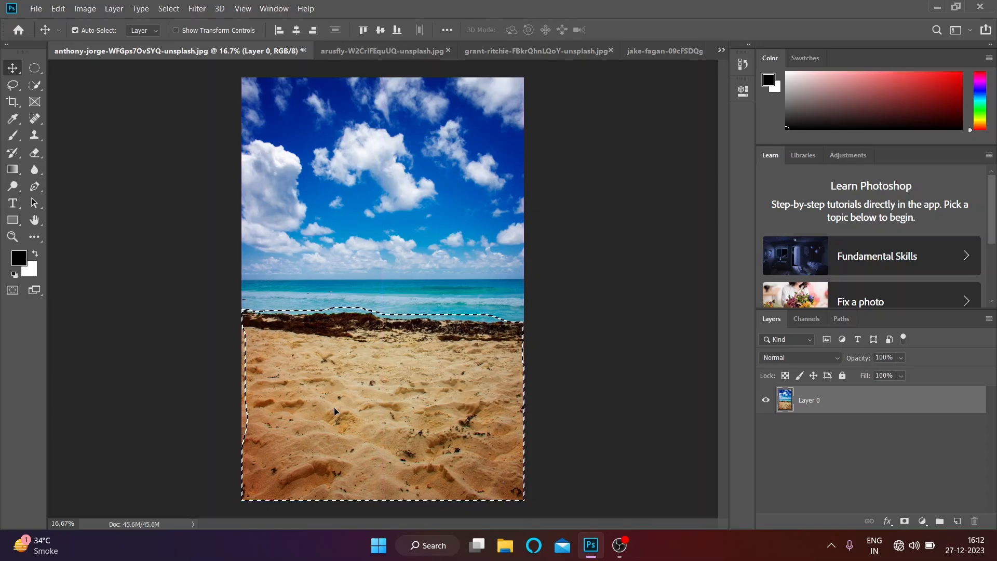
key(ctrl+d)
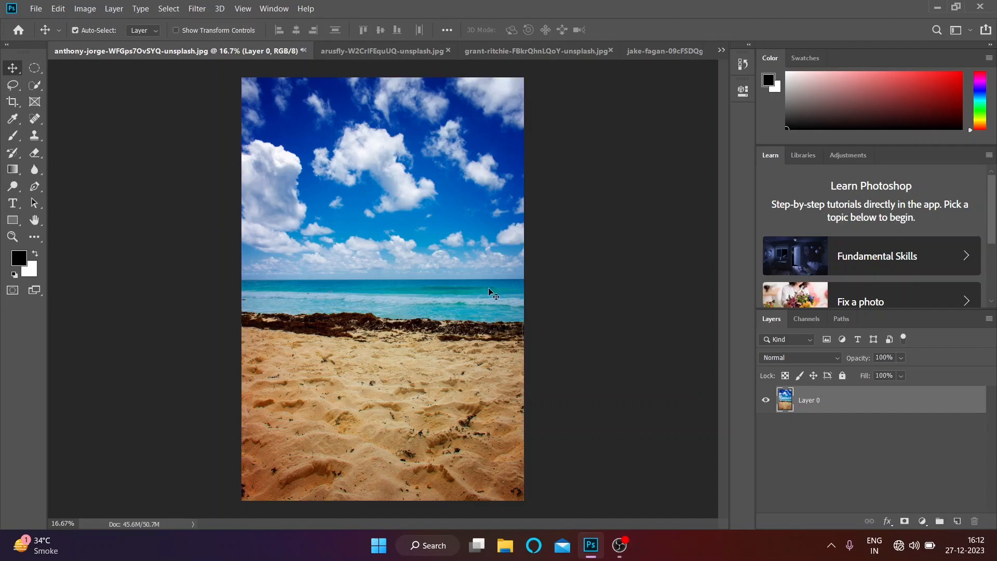
Draw a loose, looping freehand Lasso selection across the sky, sea and sand, and discard it.
drag(12, 84, 43, 89)
mouse_move(279, 413)
mouse_down()
mouse_move(369, 322)
mouse_move(432, 211)
mouse_move(303, 301)
mouse_move(432, 204)
mouse_move(418, 153)
mouse_move(335, 342)
mouse_move(413, 231)
mouse_move(403, 220)
mouse_move(363, 358)
mouse_move(507, 292)
mouse_move(335, 405)
mouse_move(488, 361)
mouse_move(496, 303)
mouse_up()
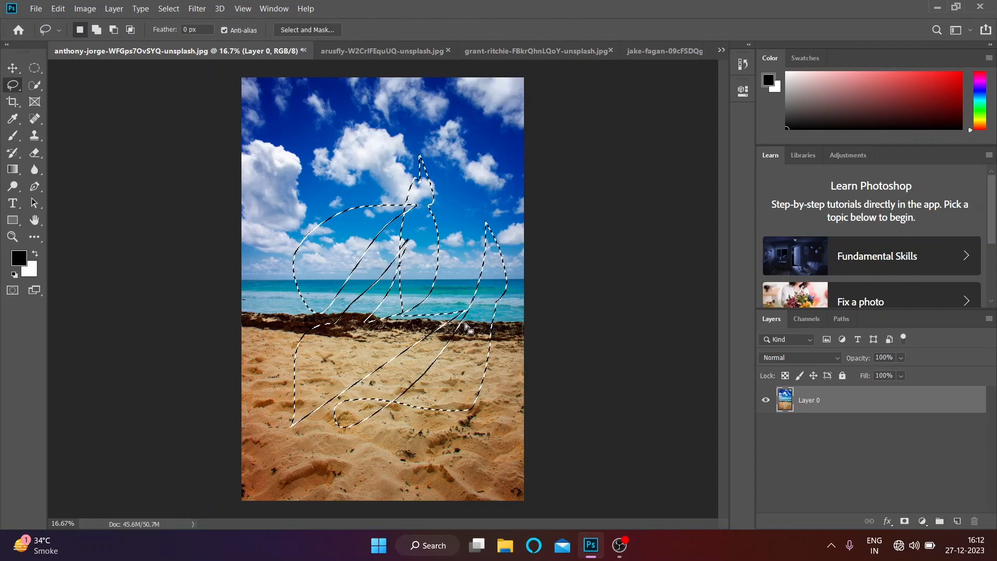
click(393, 331)
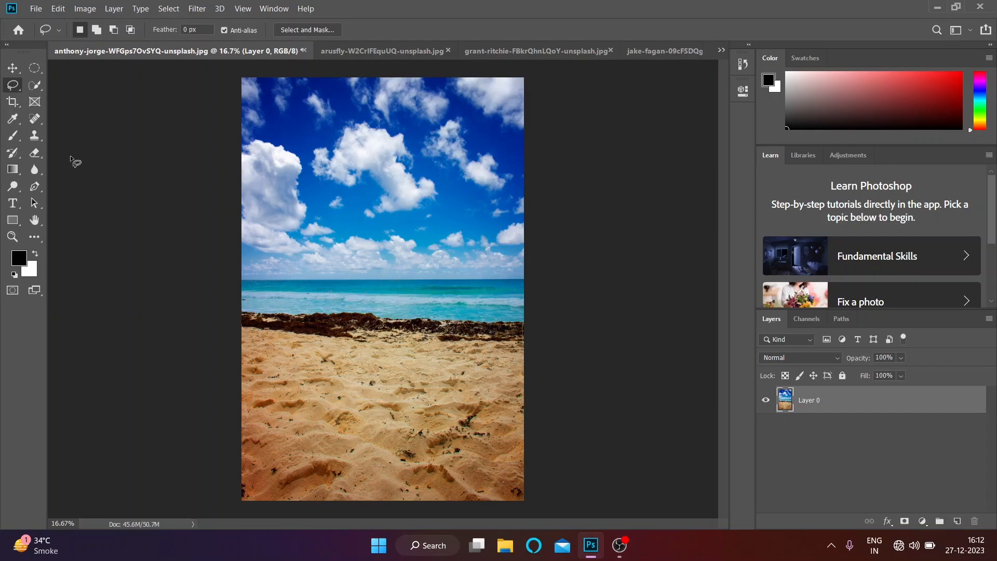
Choose the Polygonal Lasso tool, and in the glass high-rise photo unlock the Background layer.
right_click(15, 93)
click(52, 98)
click(490, 58)
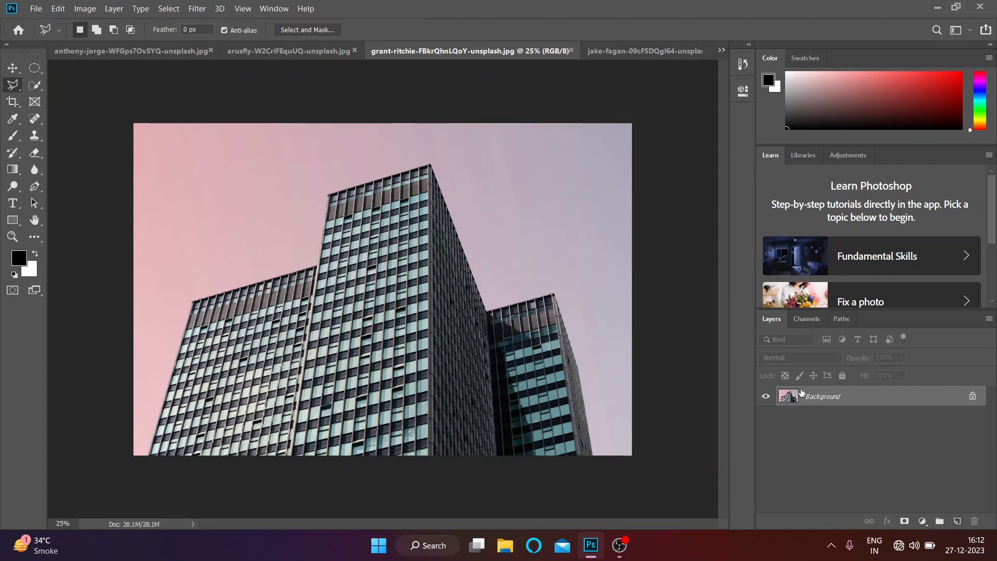
click(969, 397)
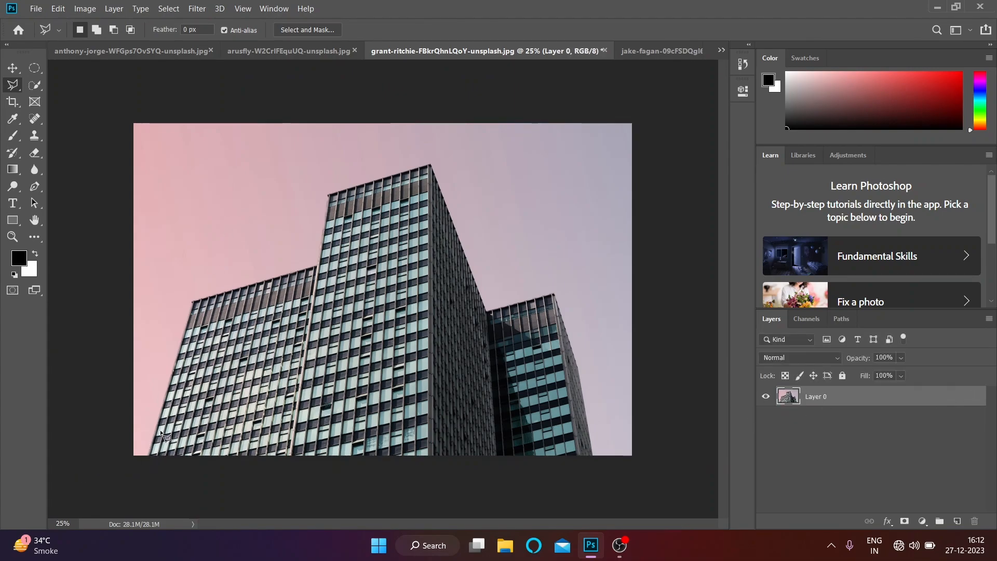
Trace the high-rise roofline with the Polygonal Lasso from the lower edge up to the tall tower and onto its dark side.
right_click(12, 85)
click(62, 97)
click(147, 456)
click(317, 264)
click(432, 163)
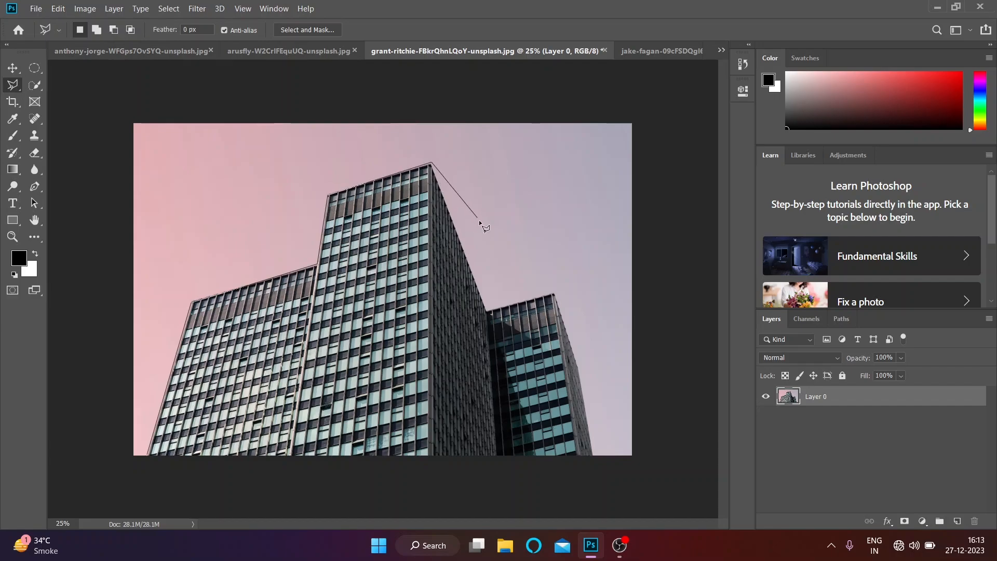
click(476, 333)
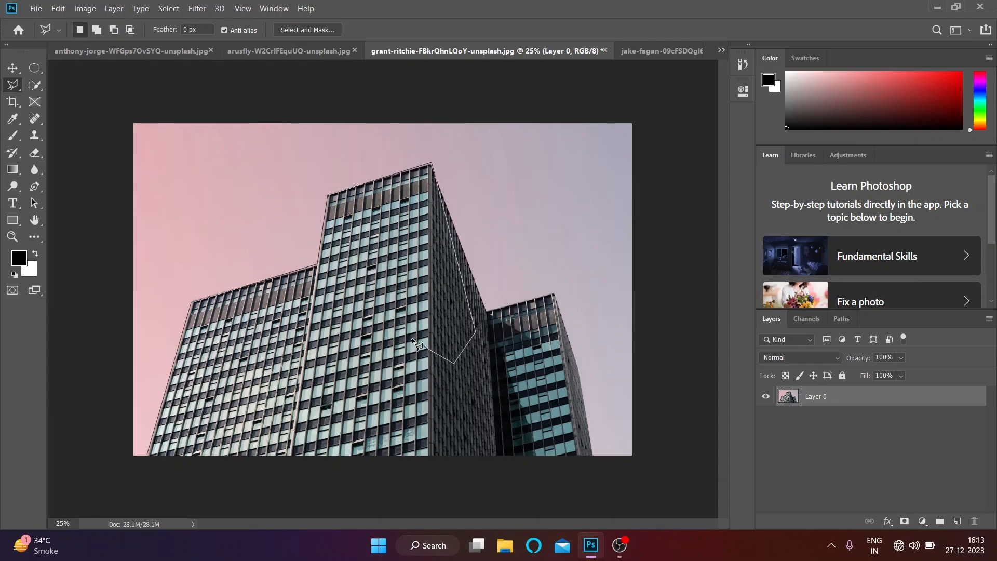
Remove the Polygonal Lasso anchor points one after another until the outline is gone.
key(BackSpace)
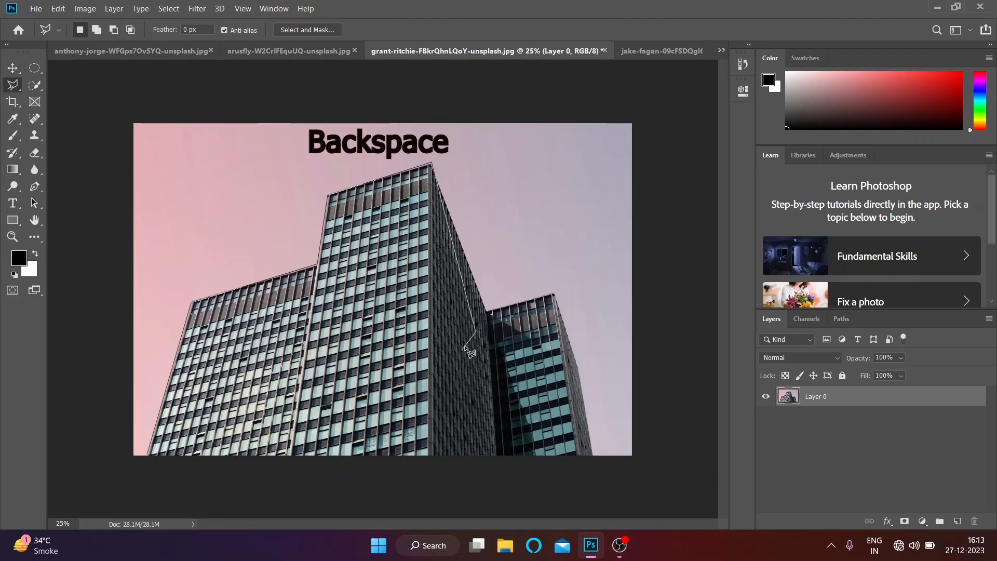
key(BackSpace)
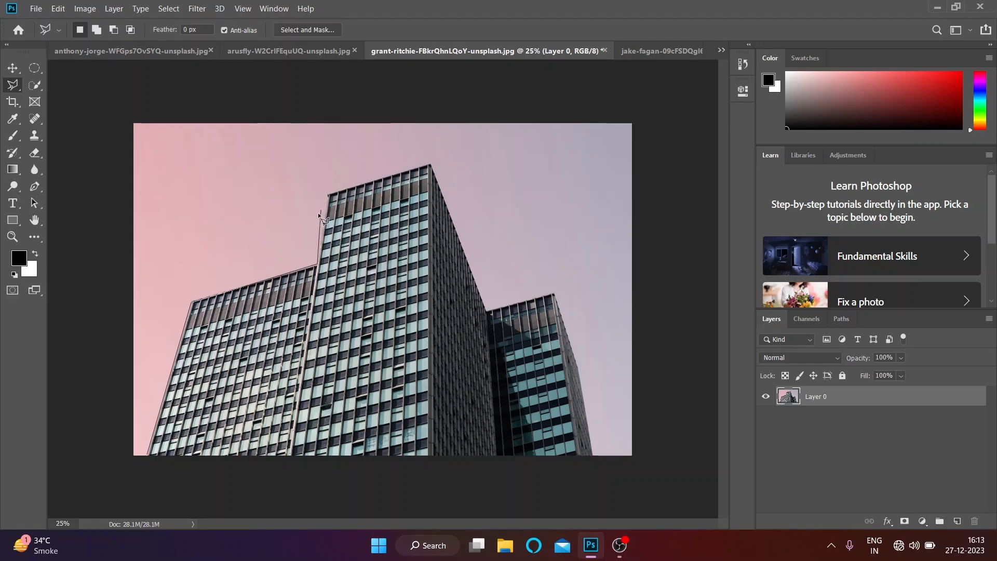
key(BackSpace)
key(BackSpace)
key(BackSpace)
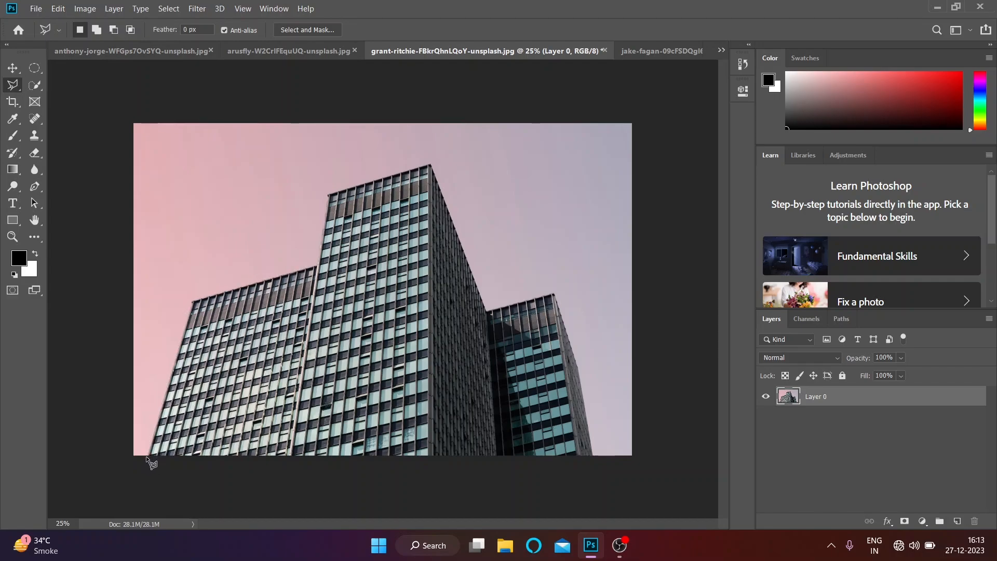
Select all three high-rise buildings along their edges with the Polygonal Lasso and copy the selection to a new layer.
click(148, 455)
click(319, 263)
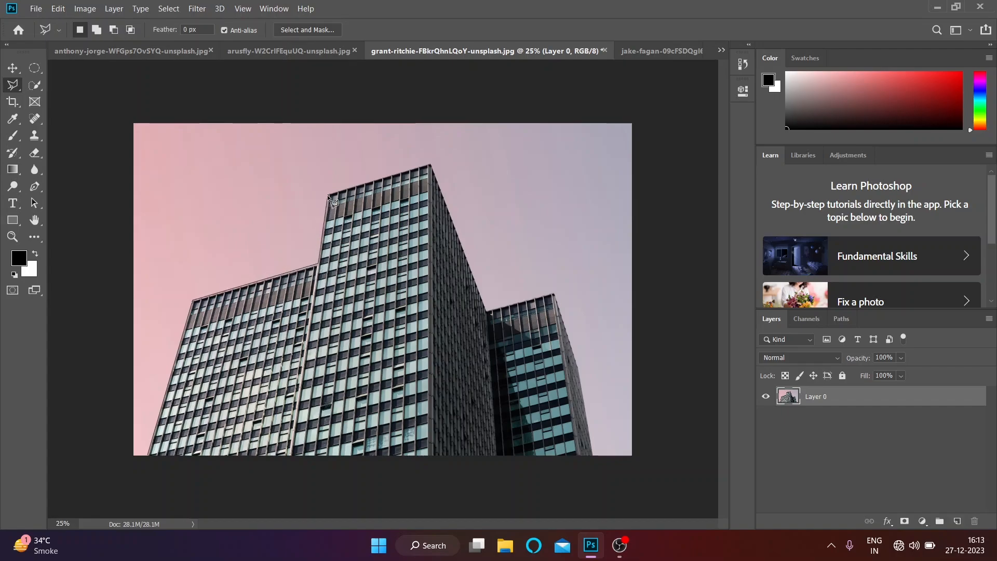
click(431, 165)
click(487, 311)
click(553, 292)
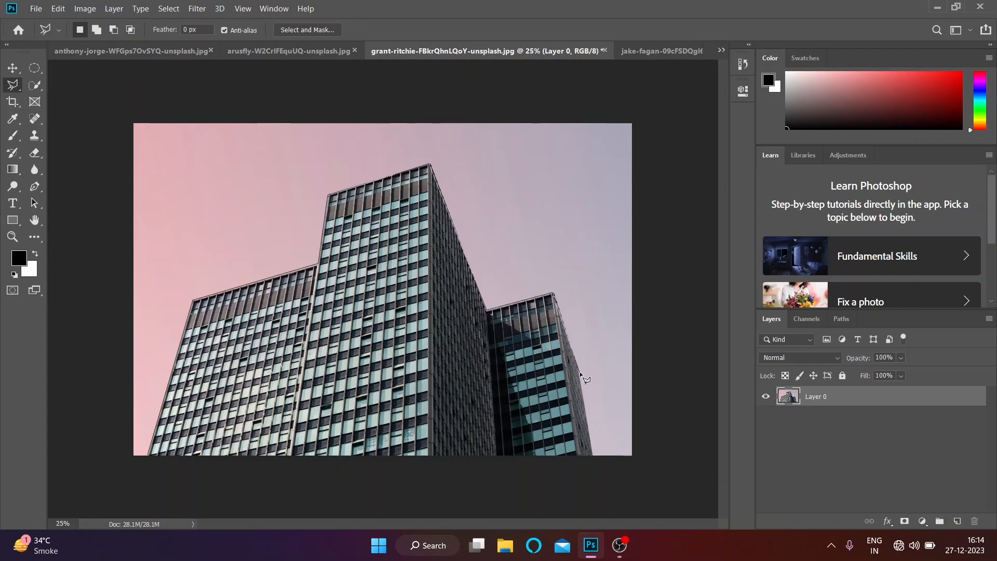
click(594, 456)
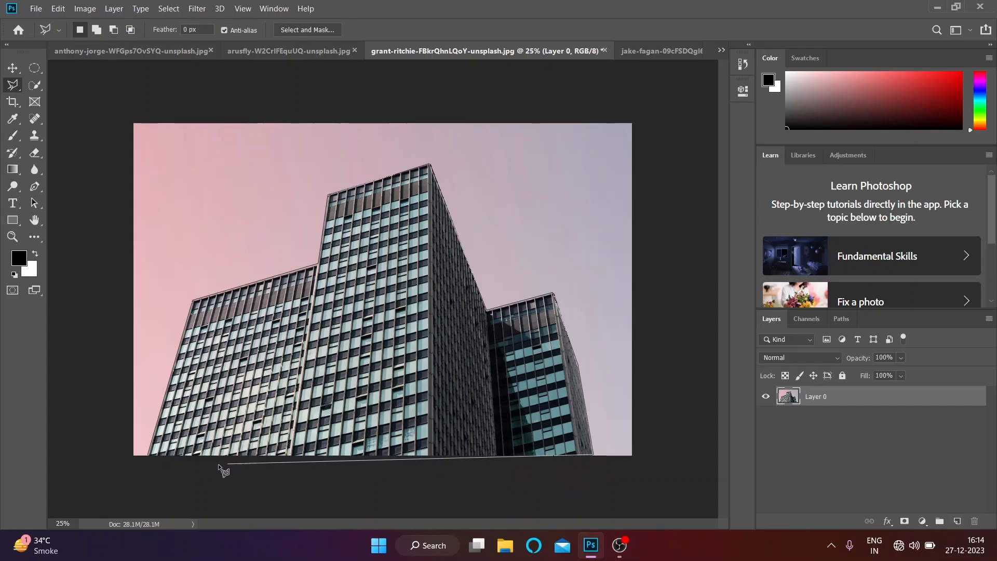
click(147, 458)
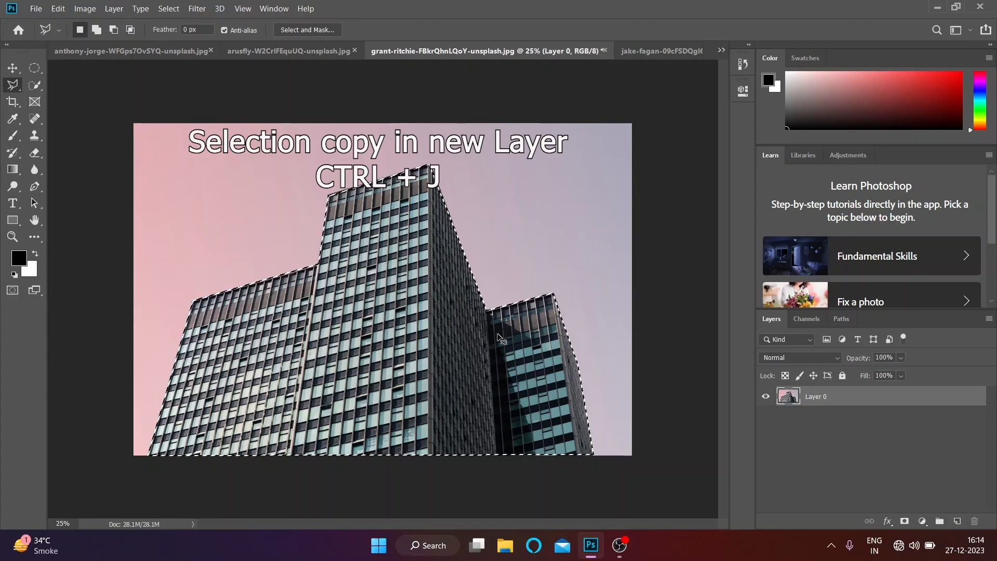
key(ctrl+j)
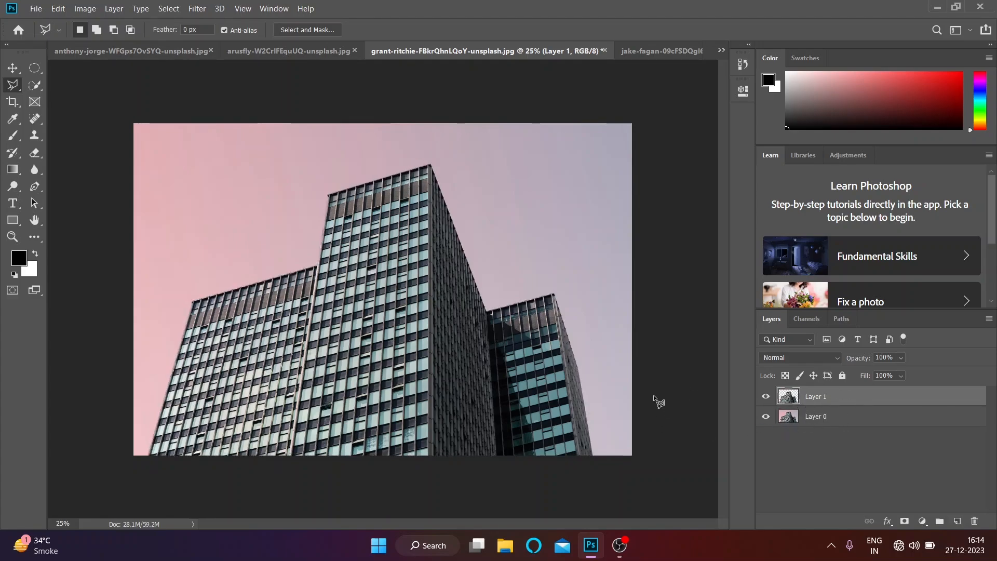
Hide the original photo layer, Layer 0, and shift the building cutout slightly to the right with the Move tool.
click(11, 71)
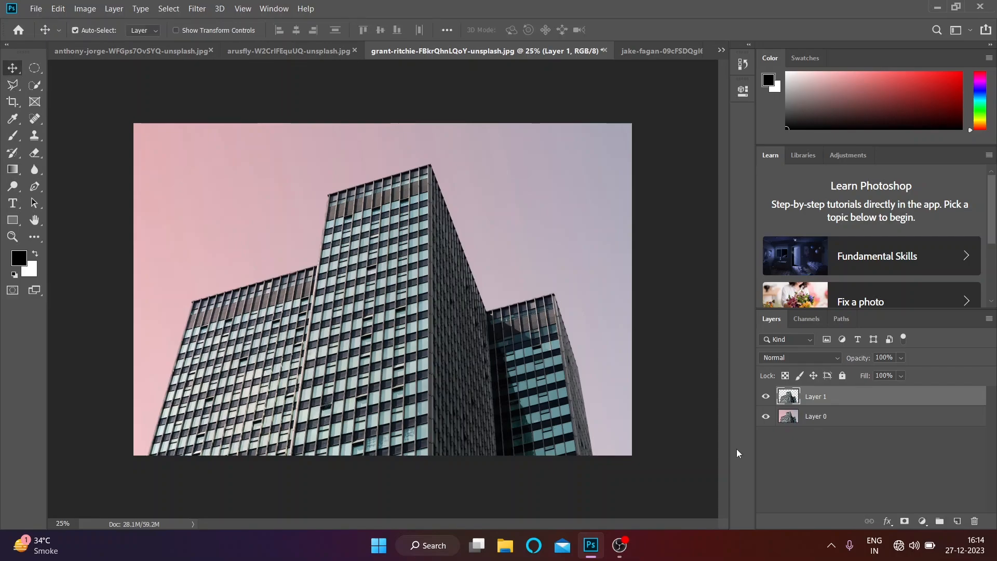
click(824, 422)
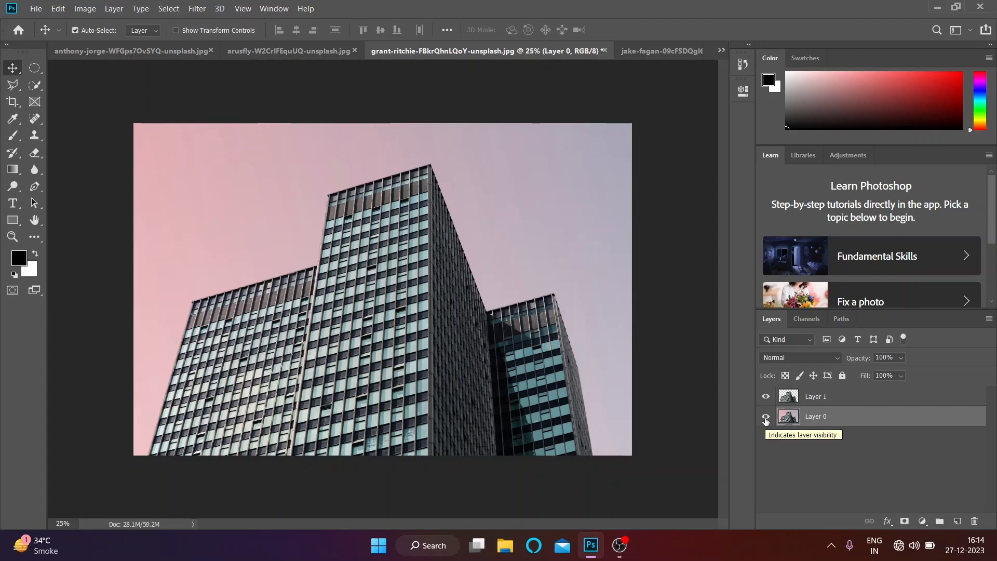
click(765, 417)
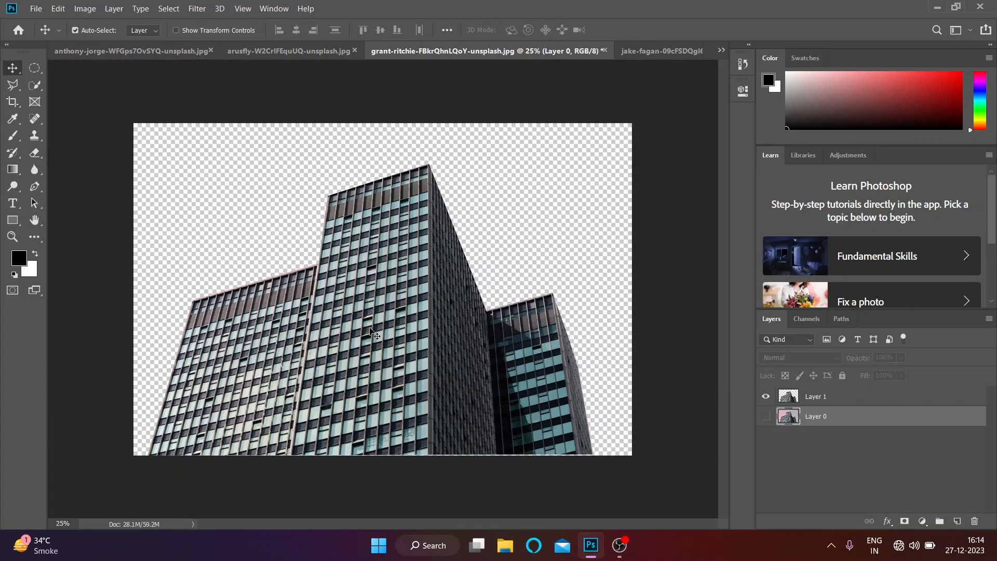
click(769, 420)
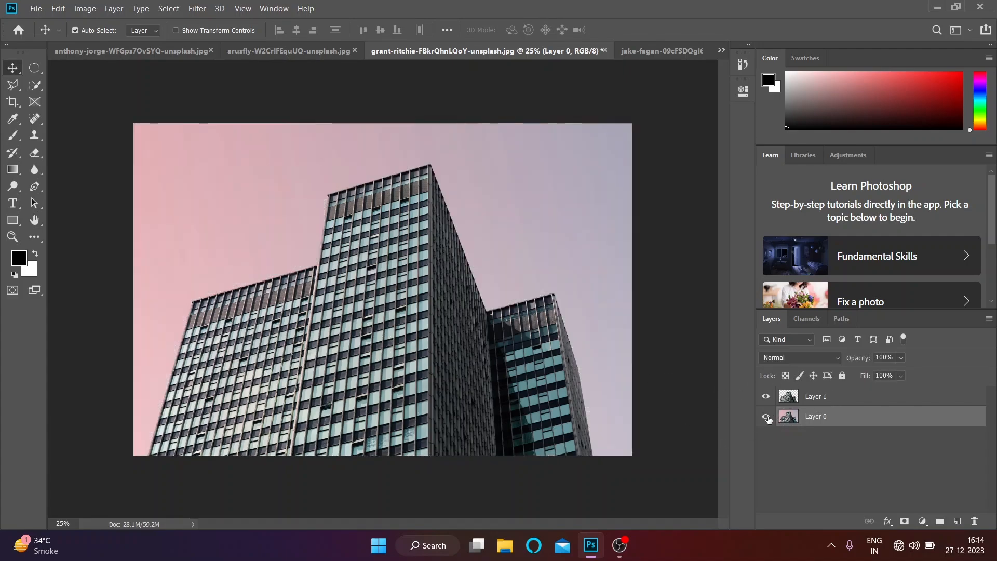
click(770, 420)
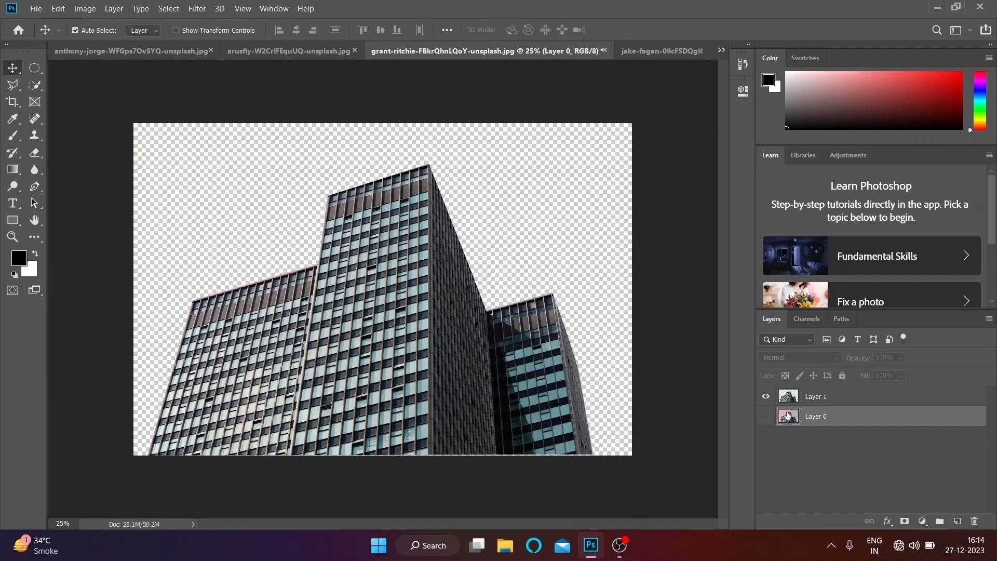
mouse_move(437, 371)
mouse_down()
mouse_move(430, 326)
mouse_move(467, 369)
mouse_move(441, 347)
mouse_move(440, 368)
mouse_up()
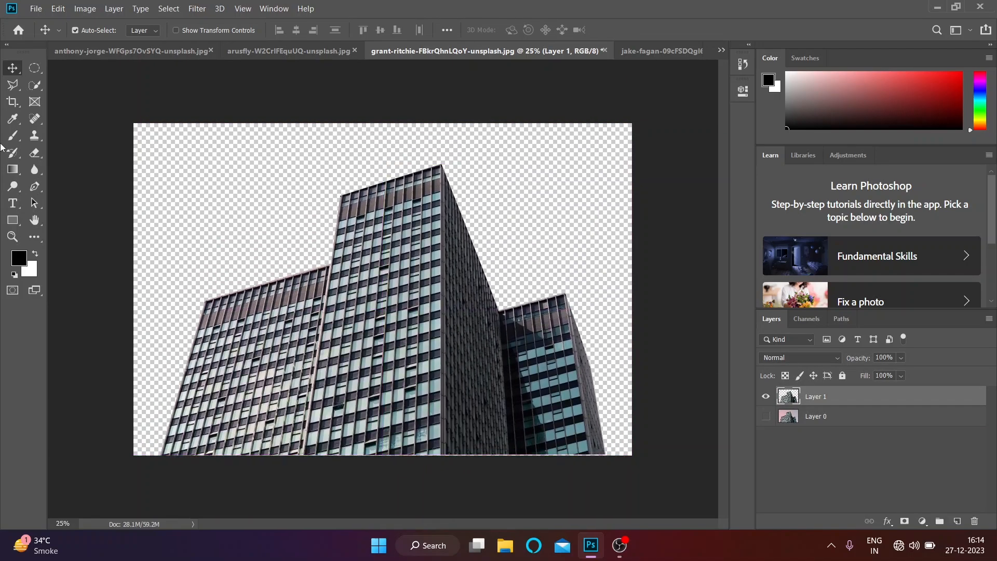
Place a random zigzag of Polygonal Lasso points across the towers and discard the unfinished outline.
click(13, 85)
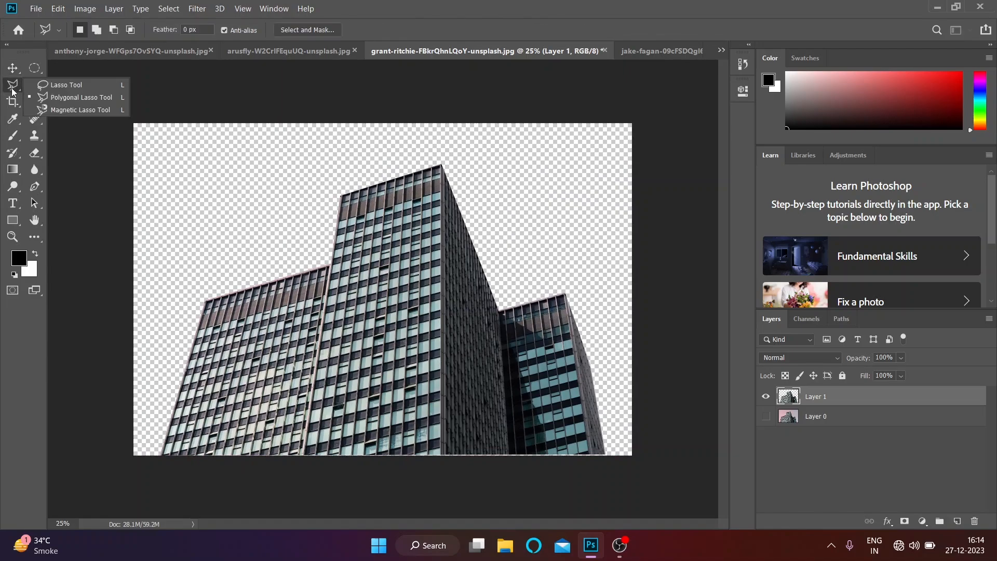
click(433, 341)
click(413, 314)
click(488, 255)
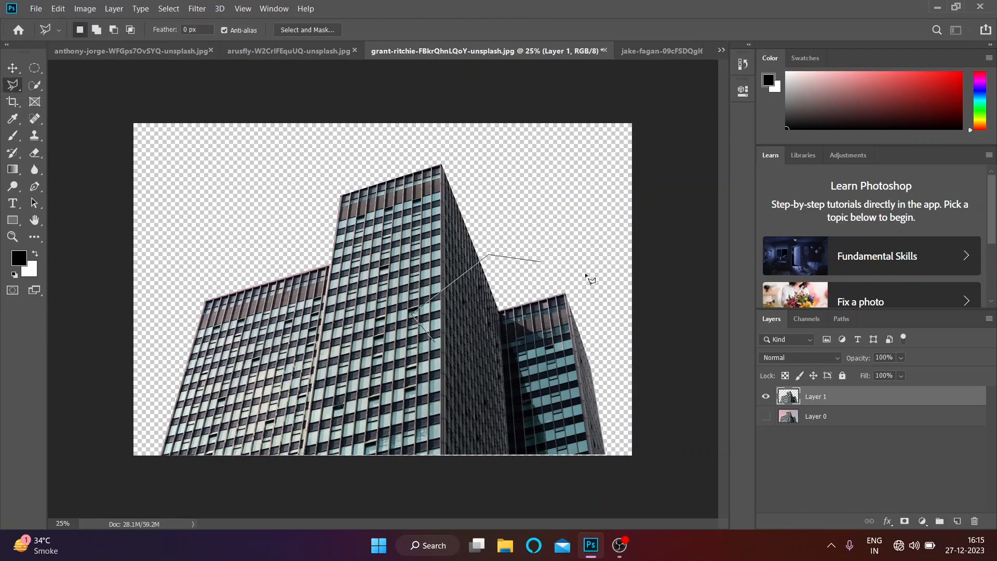
click(586, 274)
click(415, 370)
click(346, 270)
click(465, 301)
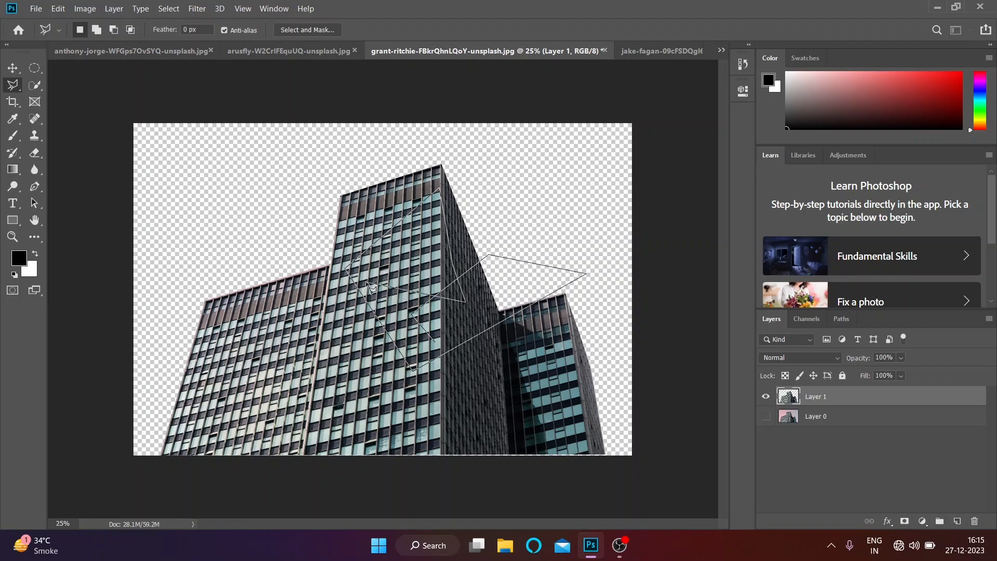
click(368, 283)
click(475, 340)
key(Escape)
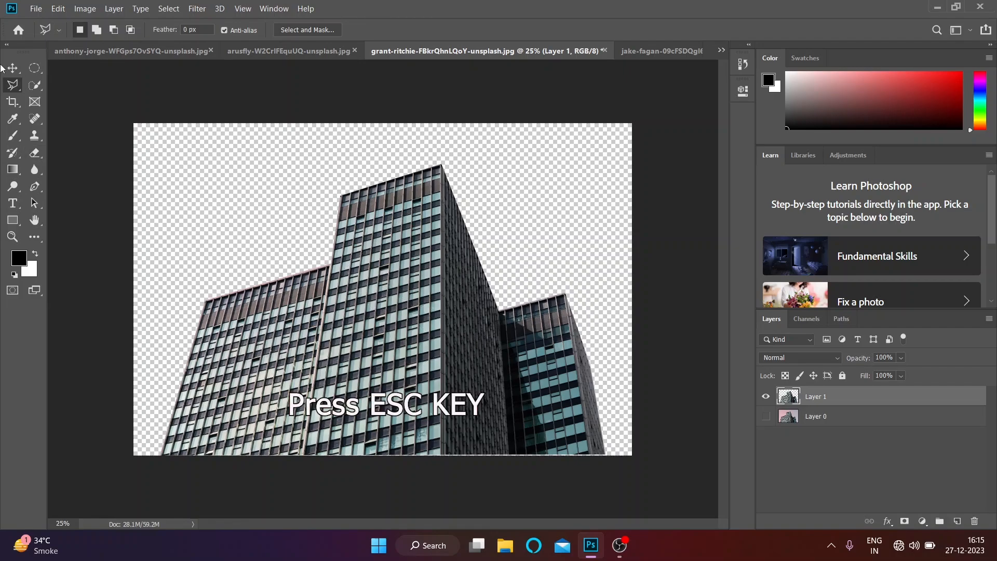
click(12, 68)
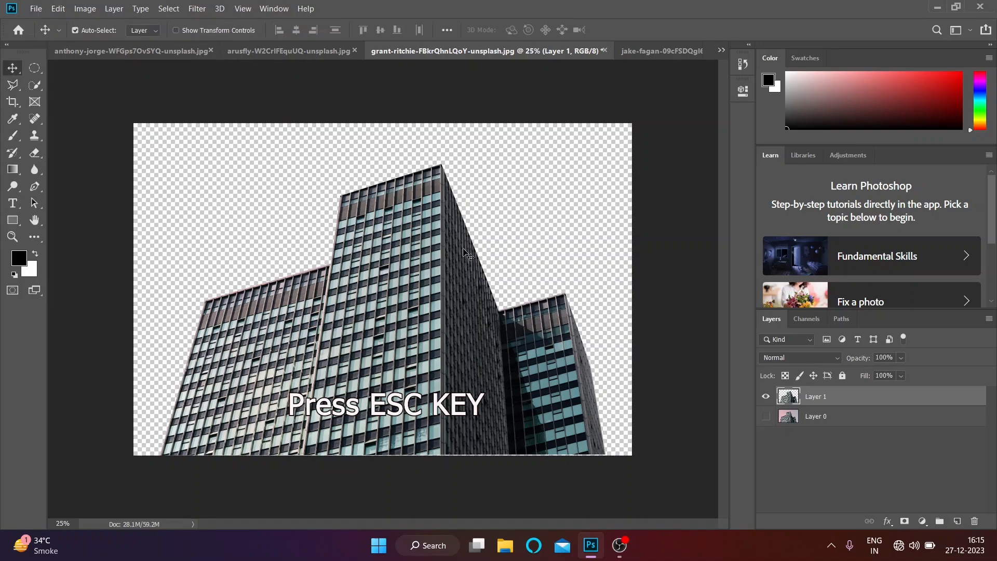
click(408, 63)
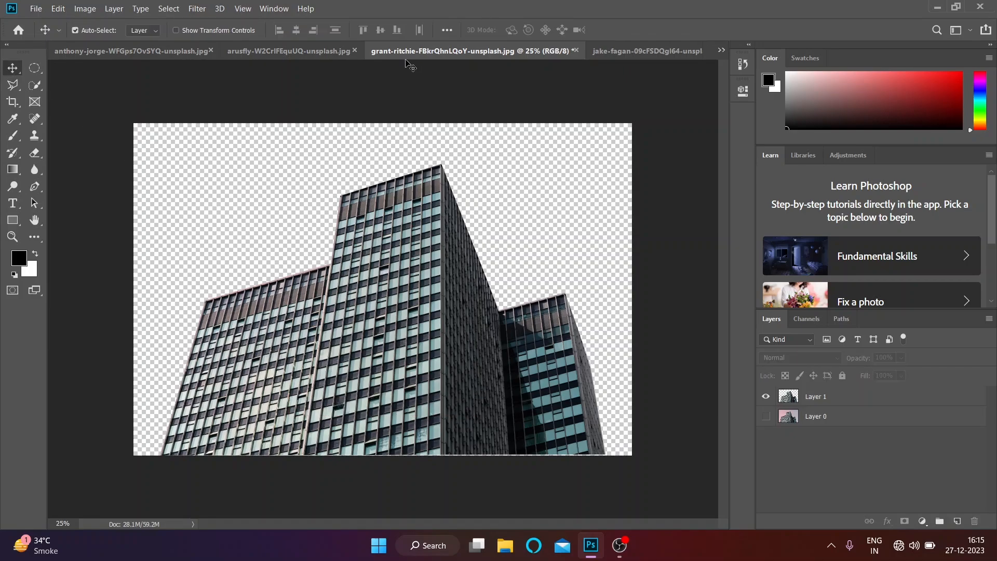
In the lake-and-hill photo, activate the Magnetic Lasso tool and unlock the Background layer.
key(ctrl+Tab)
click(20, 85)
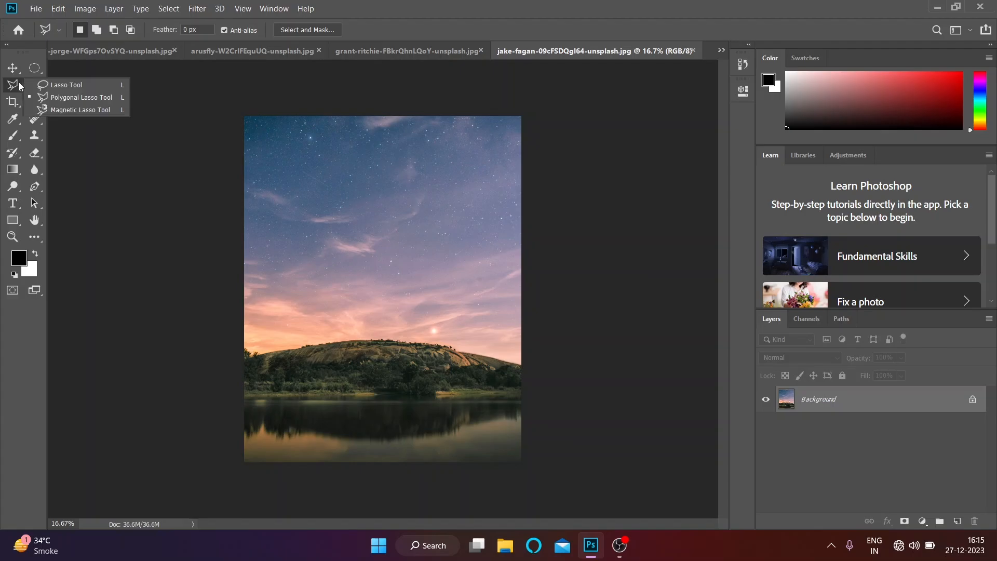
click(78, 109)
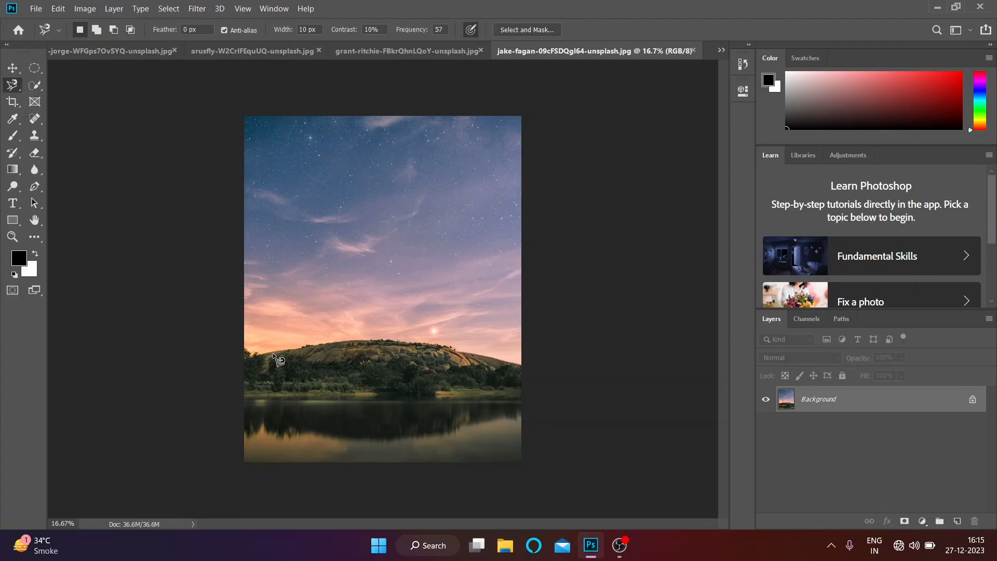
click(974, 401)
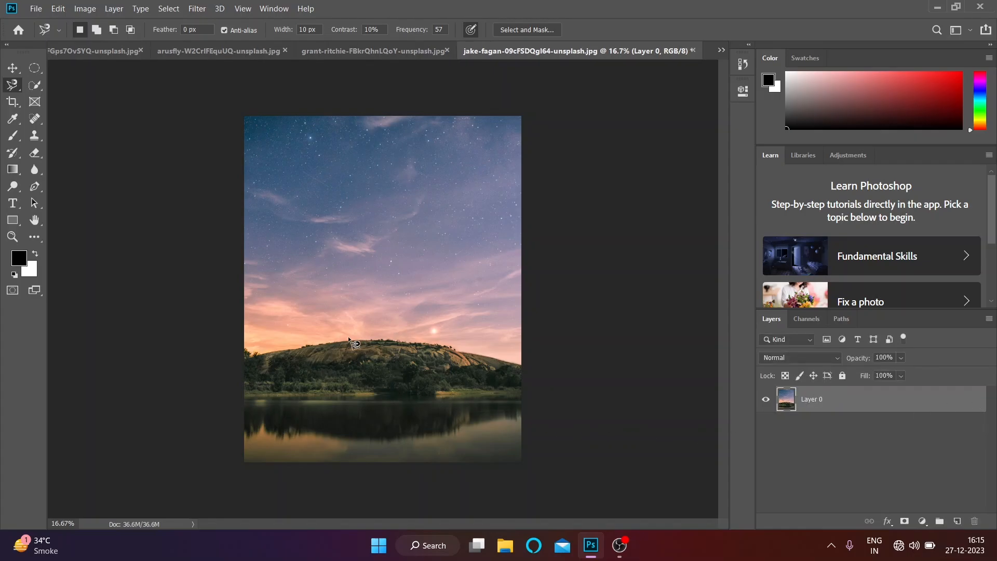
Select the rocky hill with its trees down to the shoreline using the Magnetic Lasso and copy the selection to a new layer.
scroll(299, 347, up, 3)
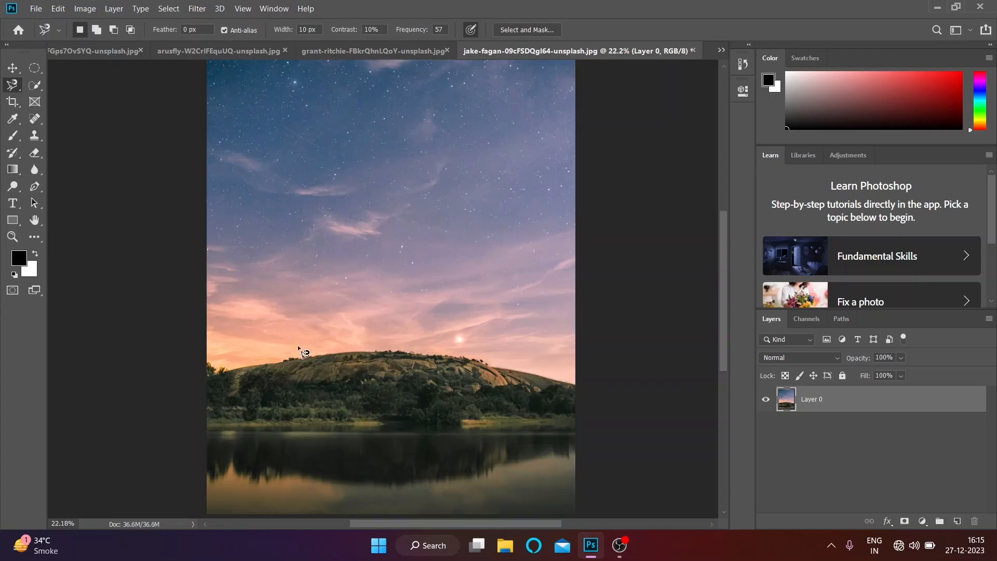
scroll(298, 347, up, 1)
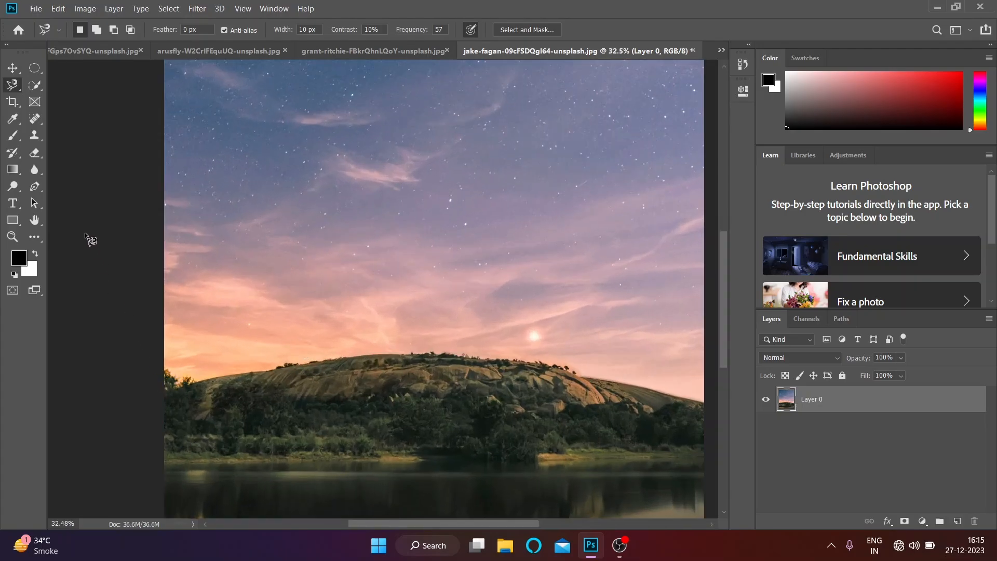
click(169, 370)
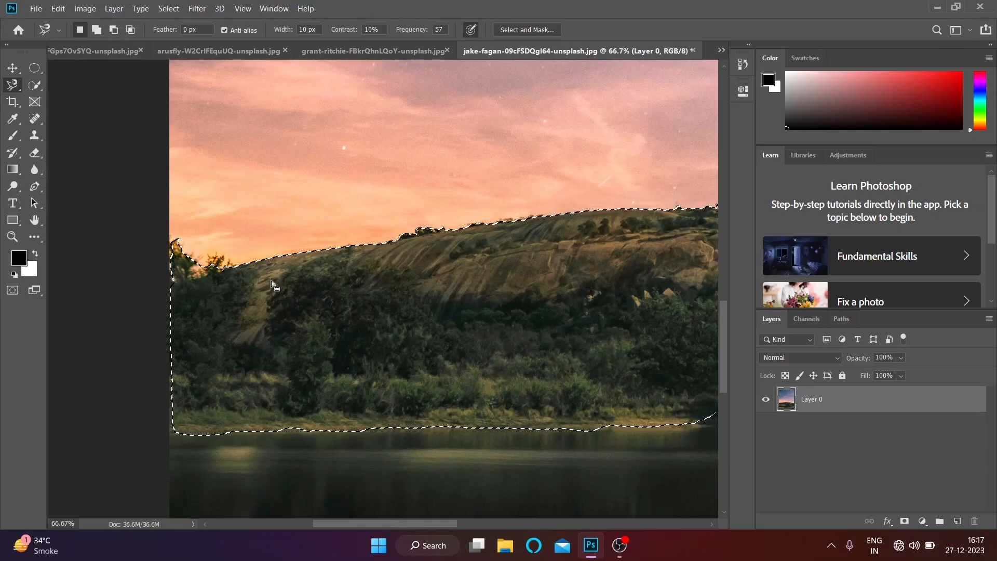
key(ctrl+minus)
key(ctrl+minus)
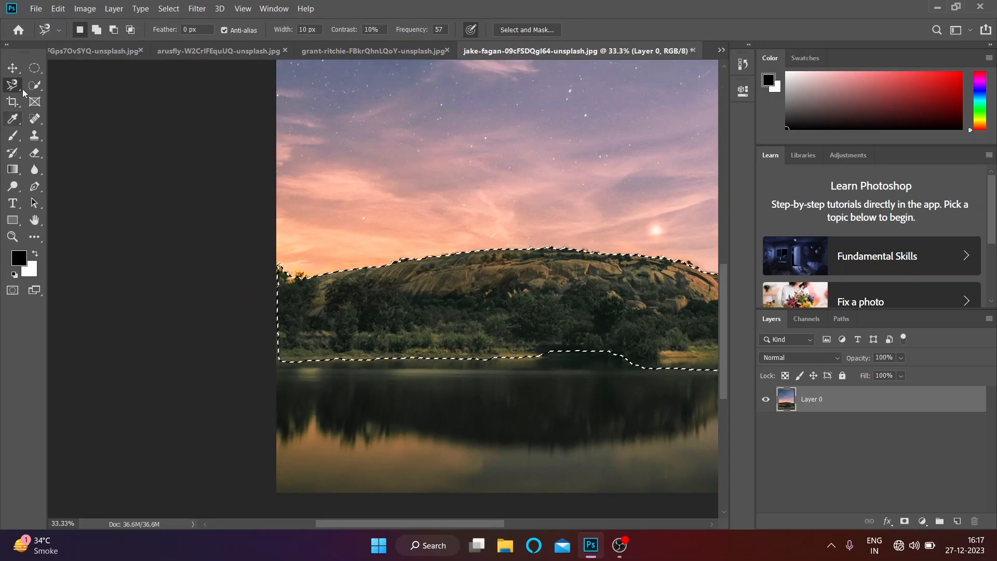
scroll(597, 332, down, 1)
scroll(601, 332, up, 1)
key(ctrl+j)
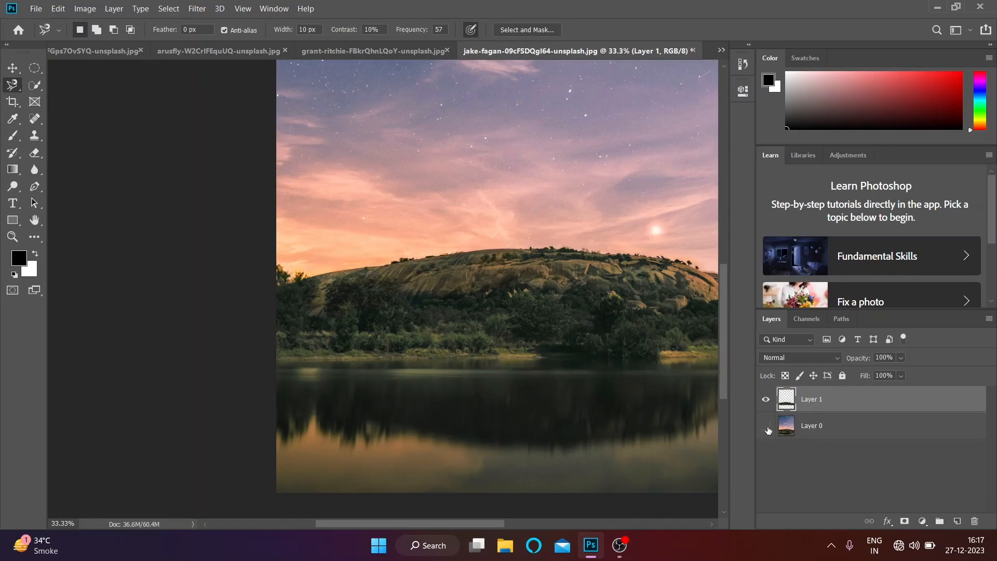
Toggle the visibility of Layer 0 repeatedly to compare the hill cutout with the original photo.
click(767, 427)
click(767, 427)
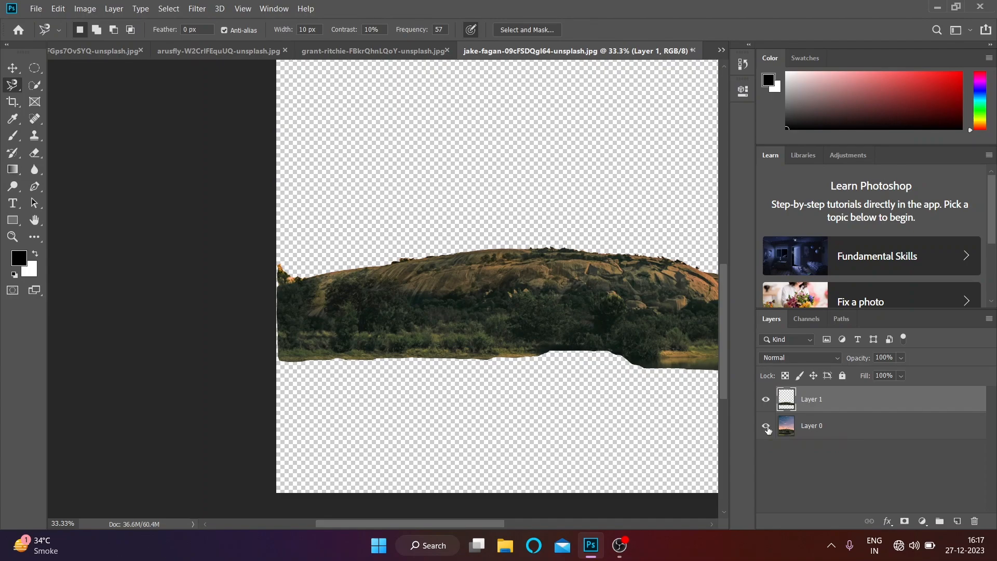
click(767, 426)
click(767, 426)
click(766, 426)
click(766, 426)
click(766, 426)
click(767, 426)
click(766, 426)
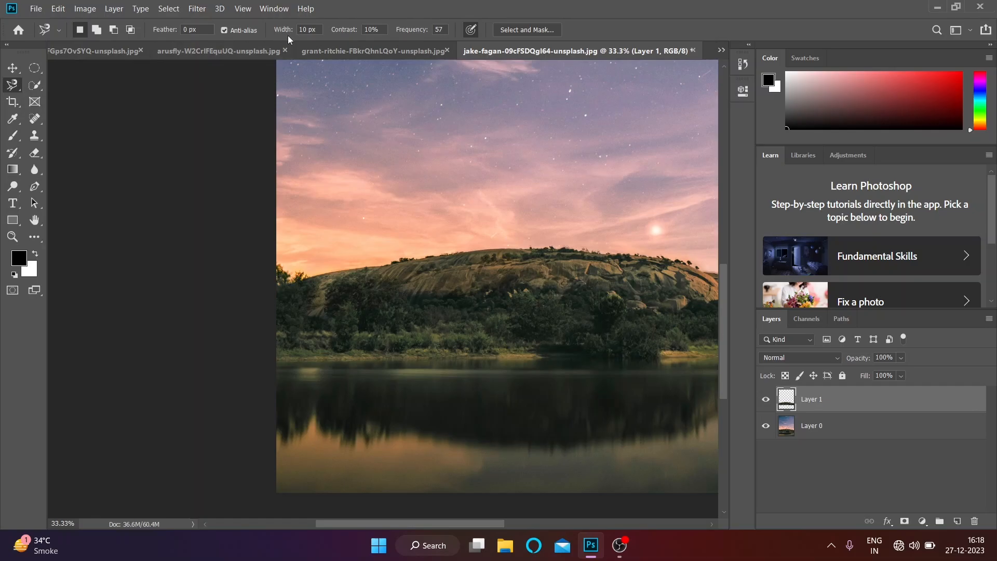
Delete the hill cutout layer, Layer 1, leaving only the original photo layer.
double_click(438, 30)
right_click(14, 86)
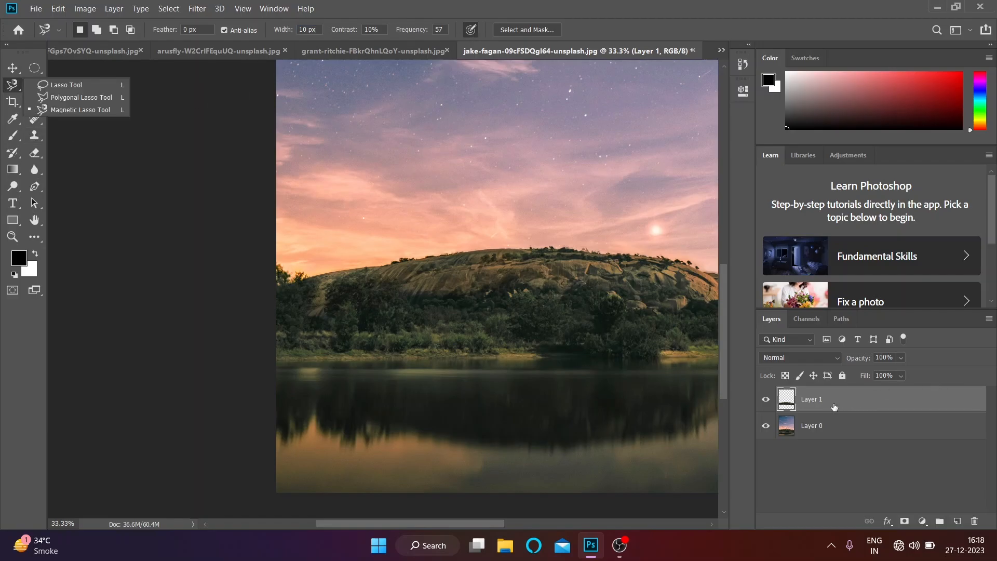
drag(9, 59, 10, 61)
click(11, 68)
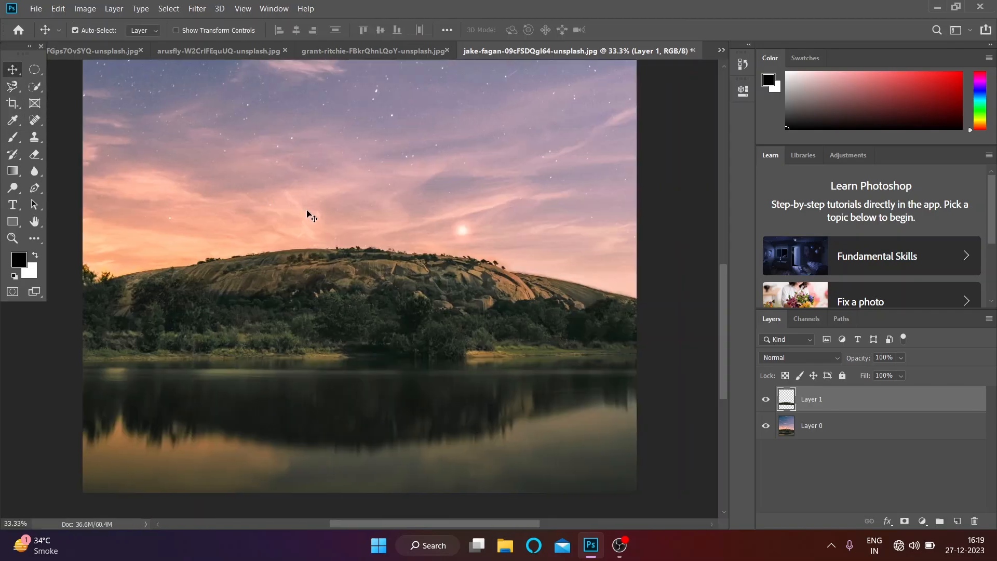
scroll(312, 218, right, 1)
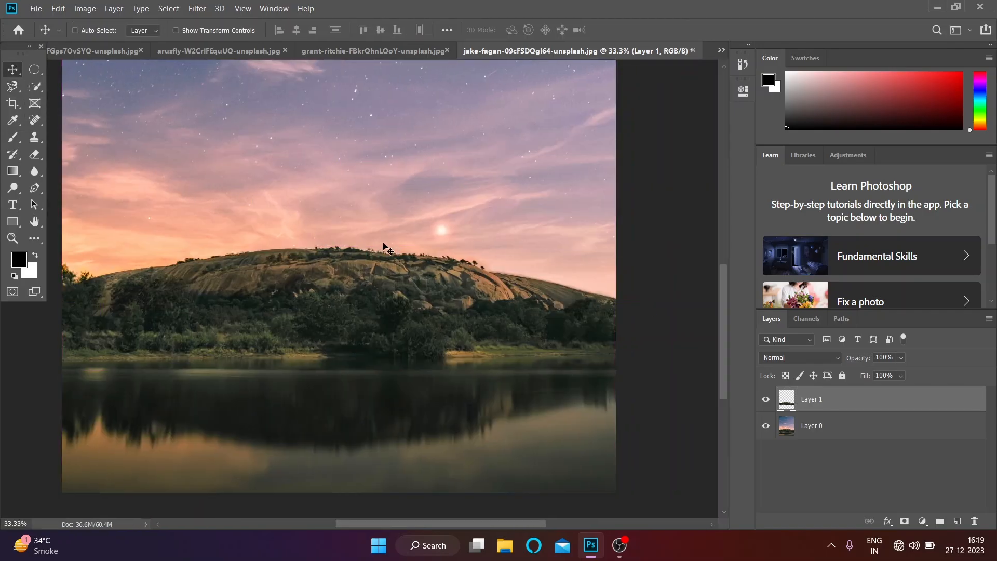
key(ctrl+minus)
key(ctrl+minus)
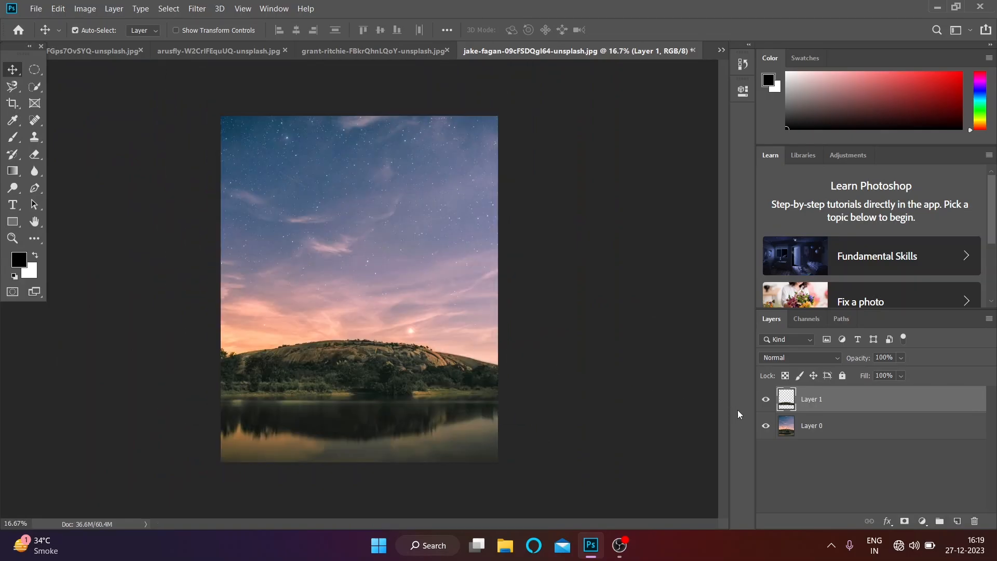
key(Delete)
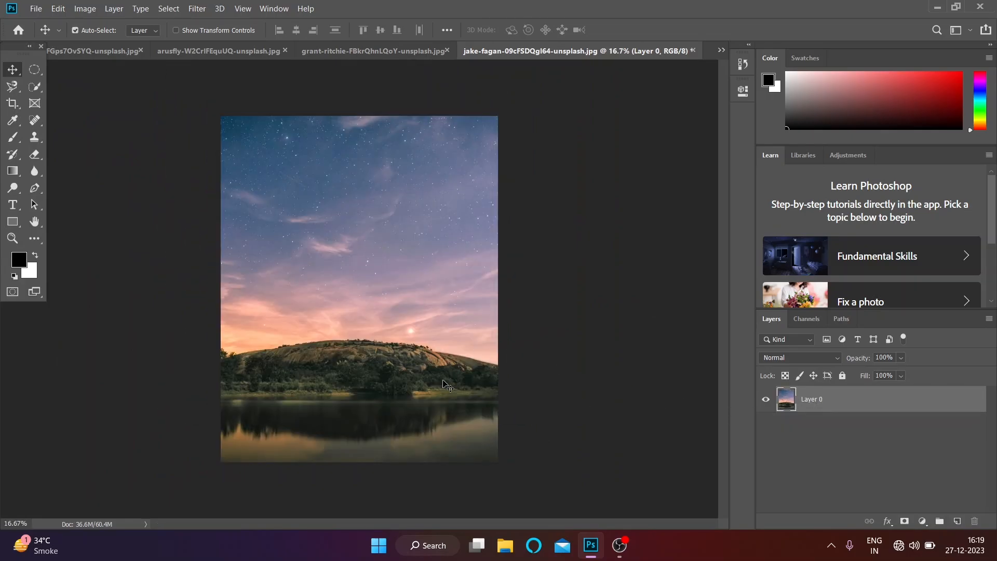
Try to carry the beach photo over into another open document with the Move tool.
click(384, 56)
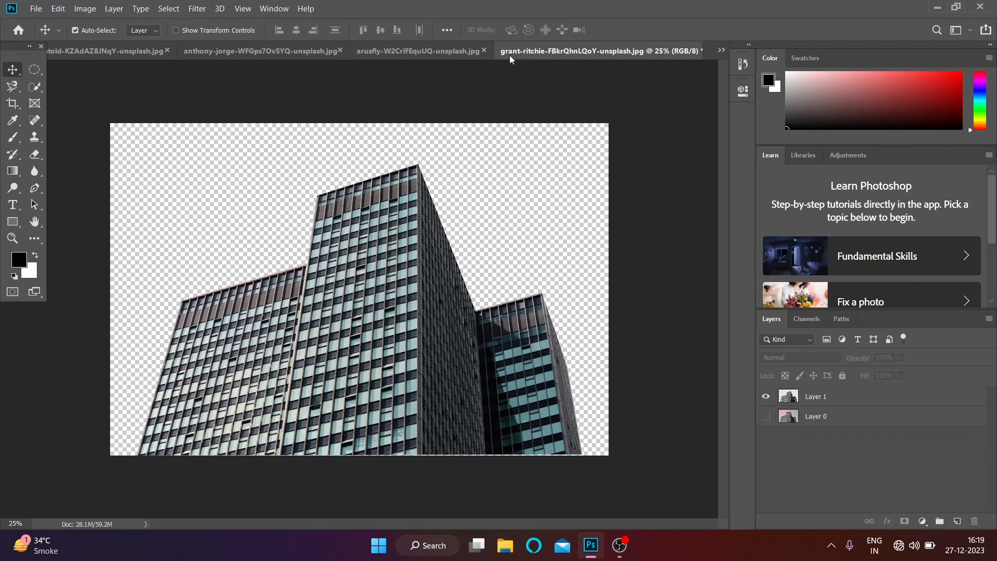
click(263, 50)
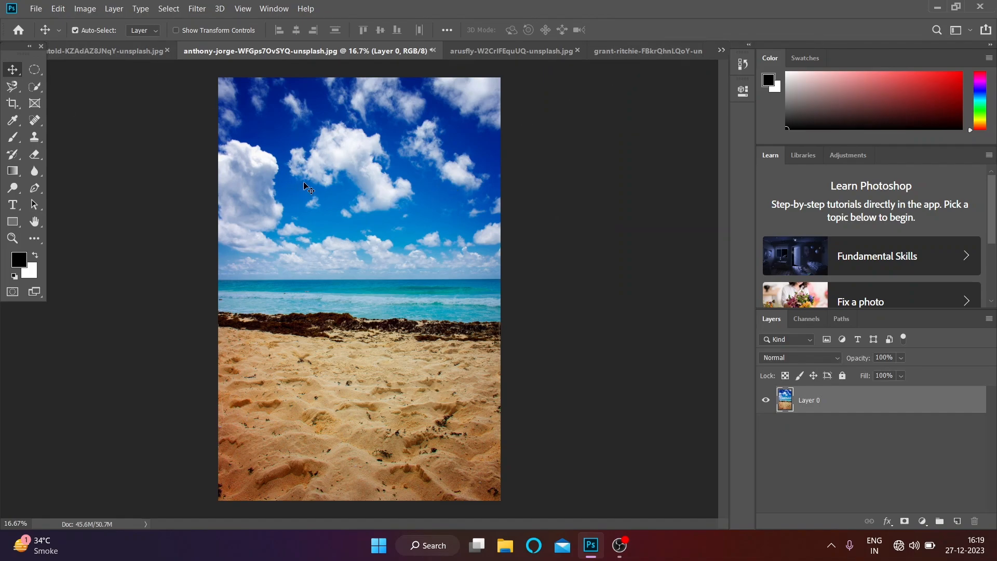
drag(305, 186, 346, 206)
drag(401, 191, 547, 58)
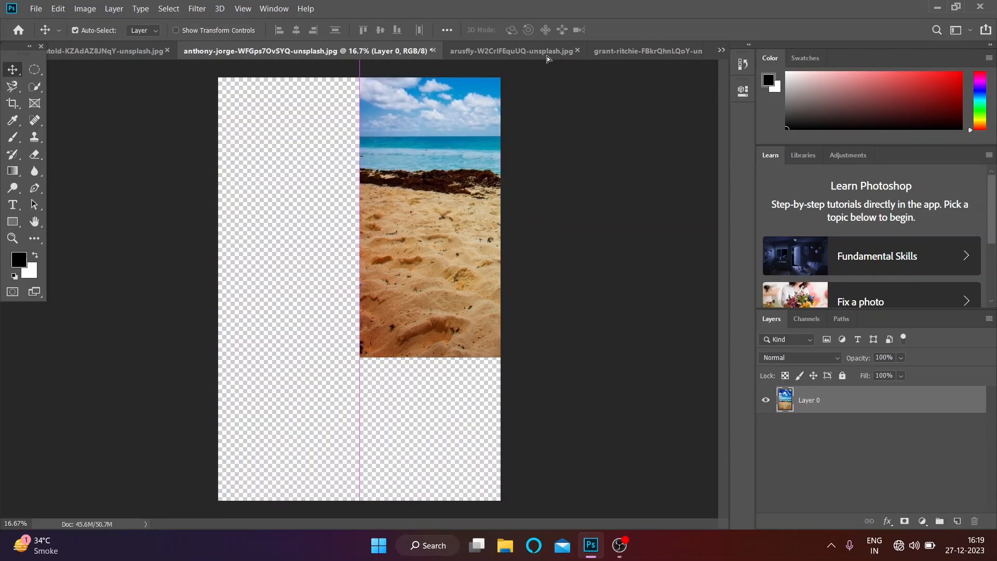
Look through the other open photos: the high-rise buildings, the couple in the forest and the birds over the sea.
click(636, 51)
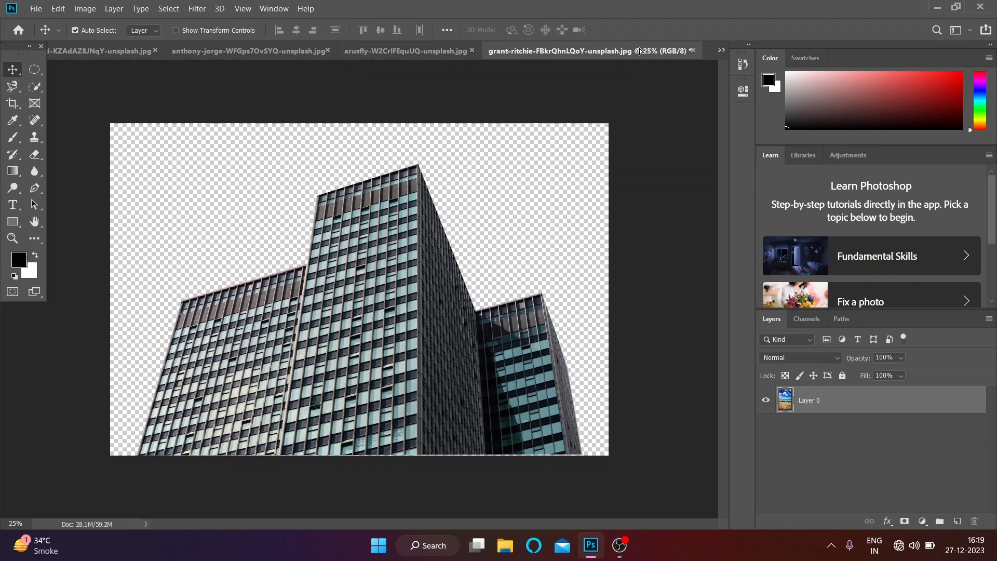
click(421, 57)
click(279, 55)
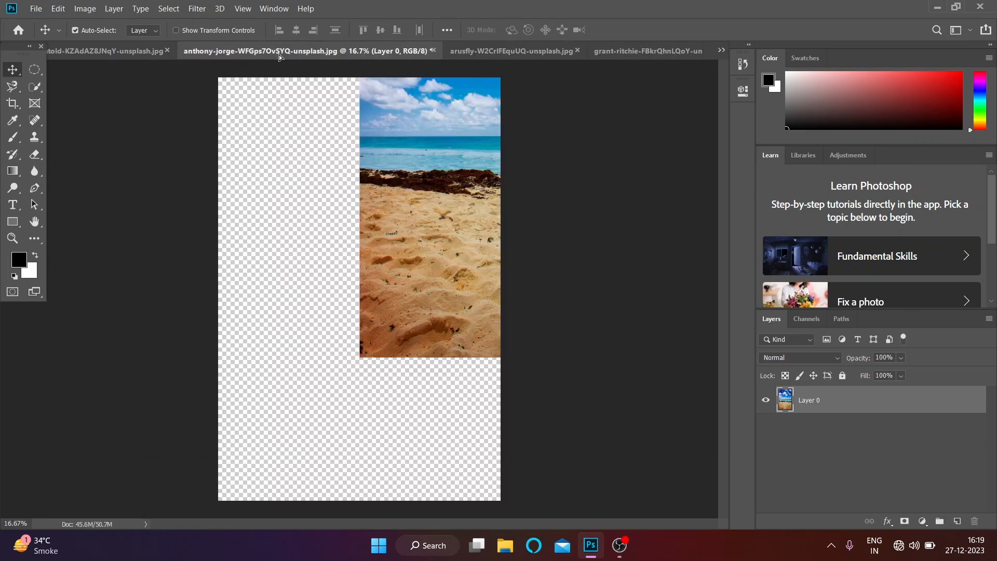
click(130, 51)
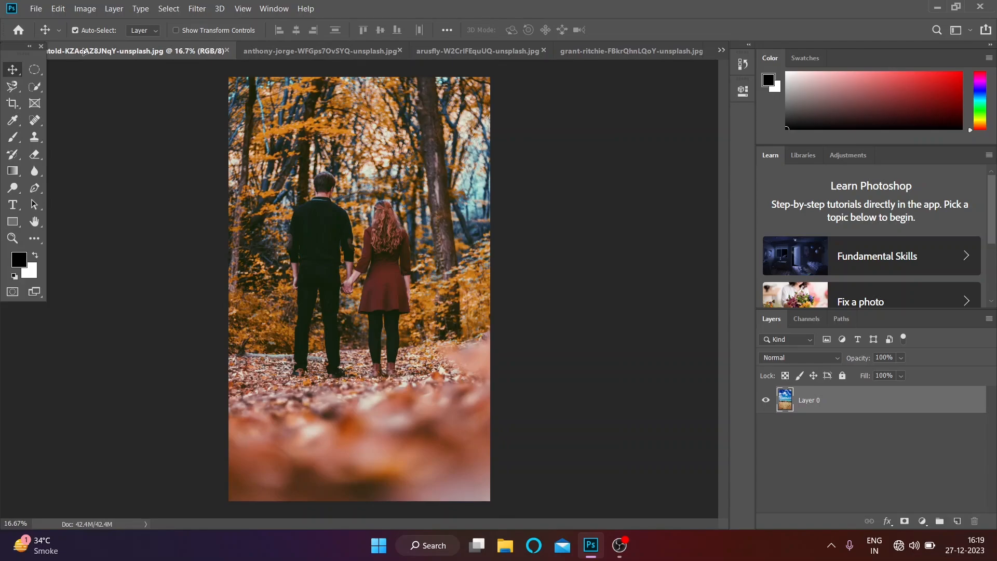
click(473, 52)
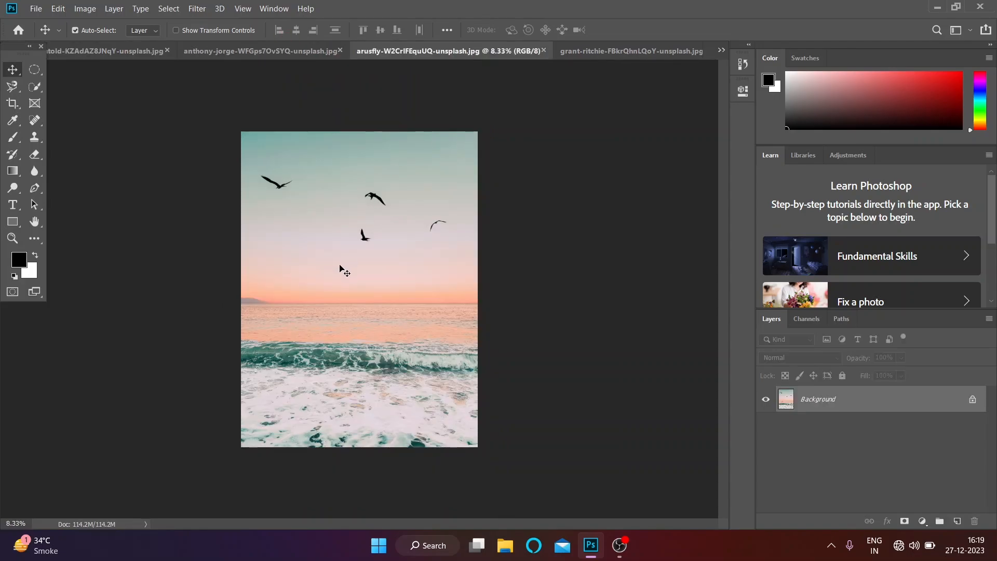
Copy the beach photo into the lake-and-hill document as a new layer and place it beneath Layer 0.
click(274, 51)
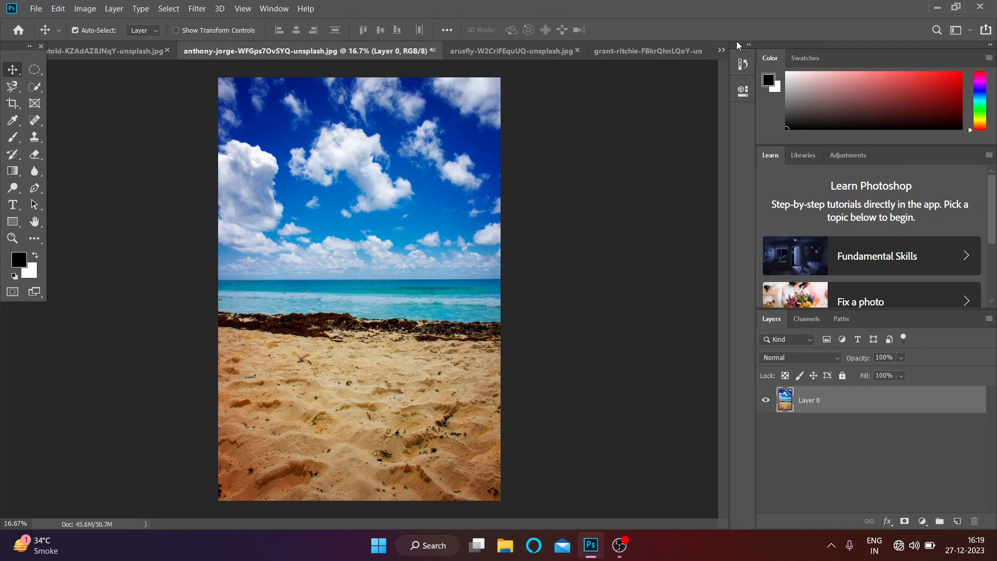
drag(737, 46, 332, 223)
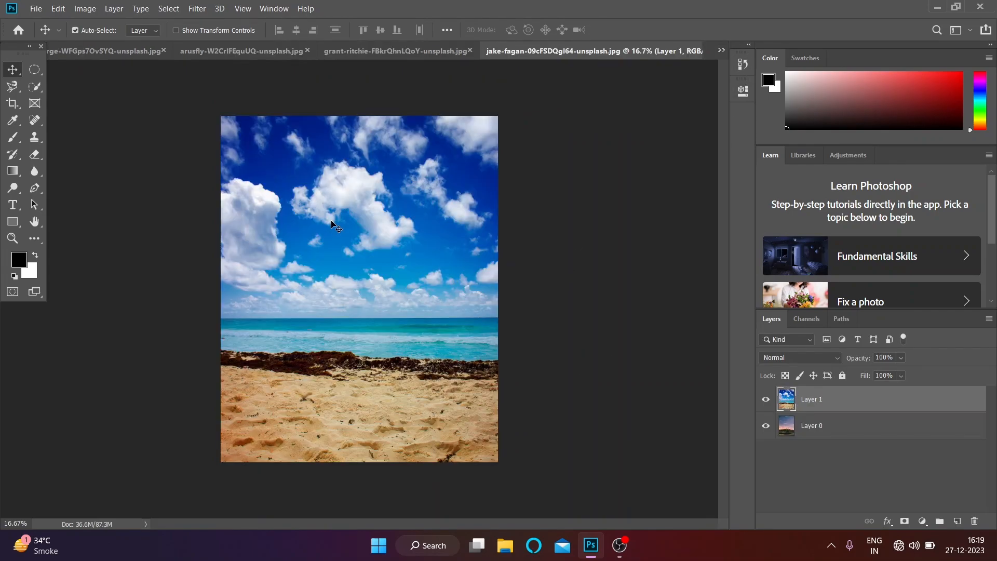
click(813, 426)
drag(823, 401, 829, 440)
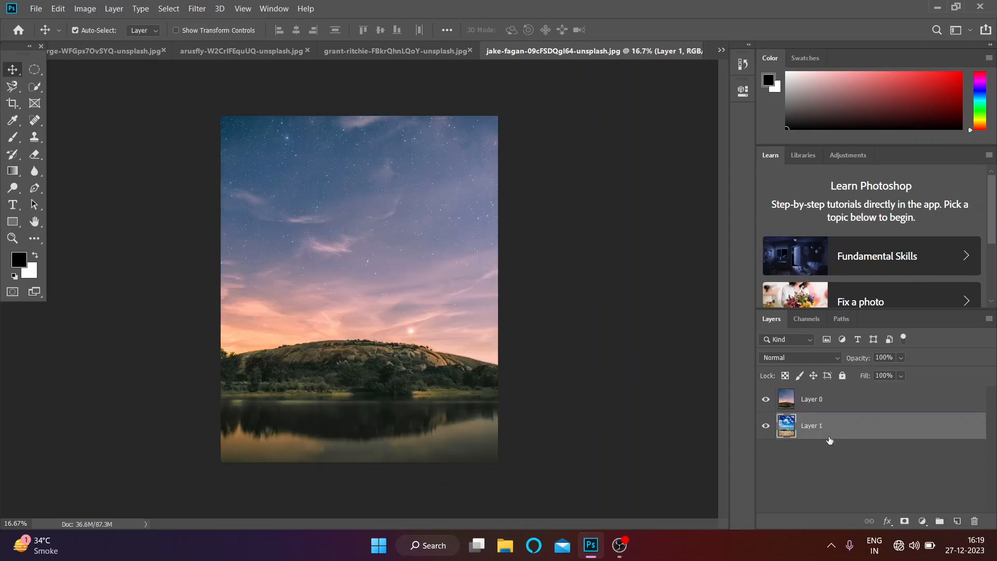
Hide the beach layer, Layer 1, and activate the Magnetic Lasso tool with Layer 0 selected.
click(765, 427)
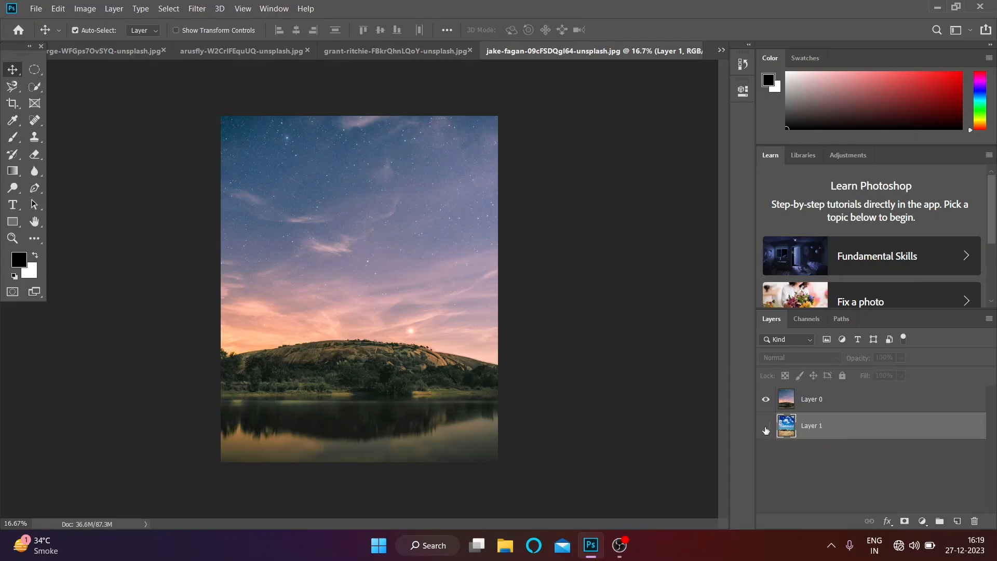
click(807, 404)
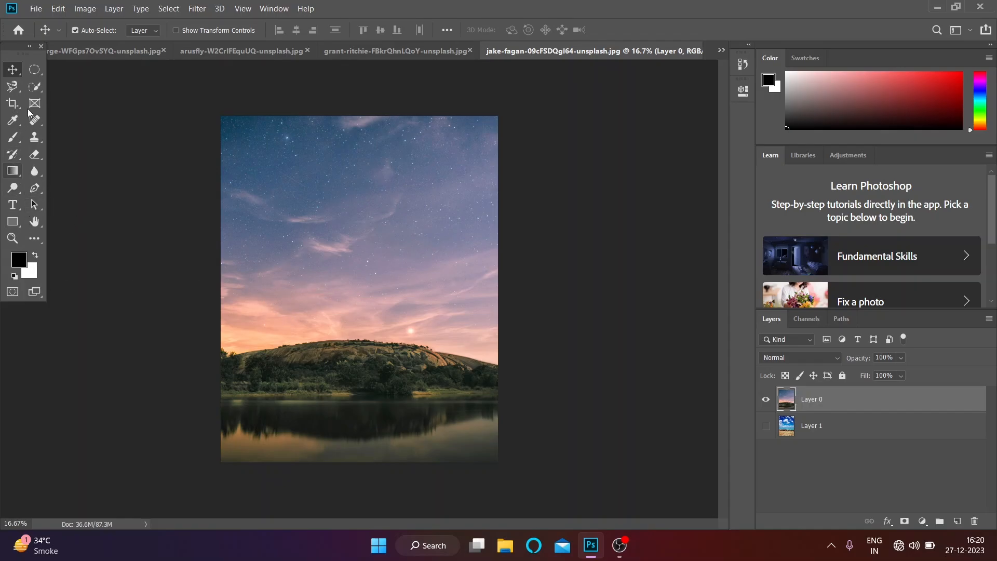
click(13, 86)
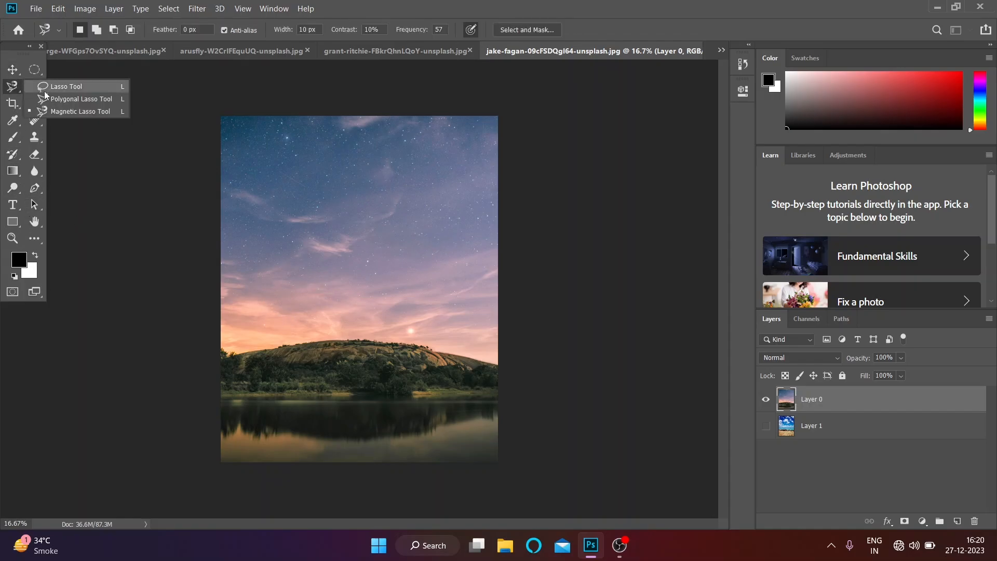
click(76, 112)
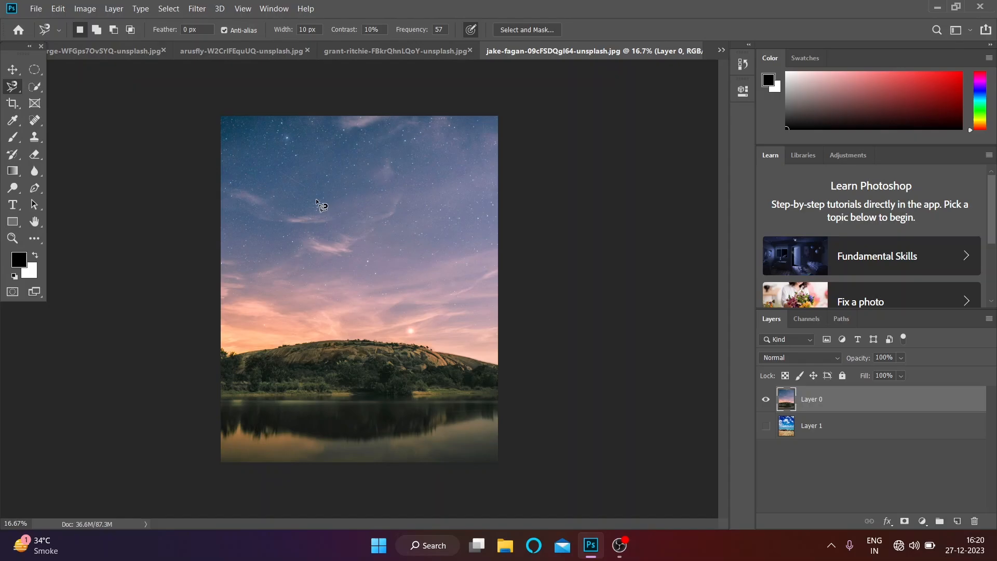
Trace the whole sky above the hill on Layer 0 with the Magnetic Lasso and delete it.
click(221, 343)
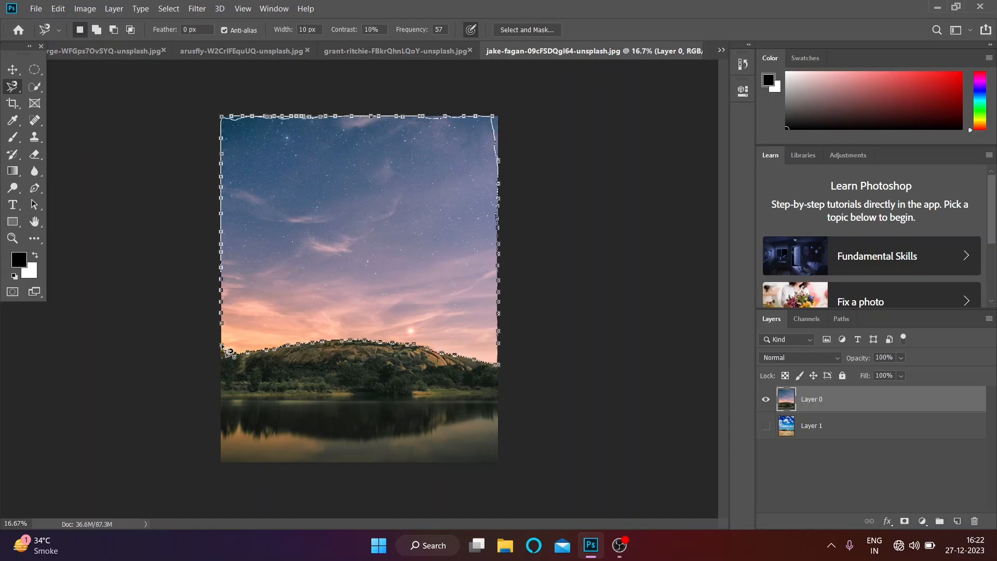
click(222, 347)
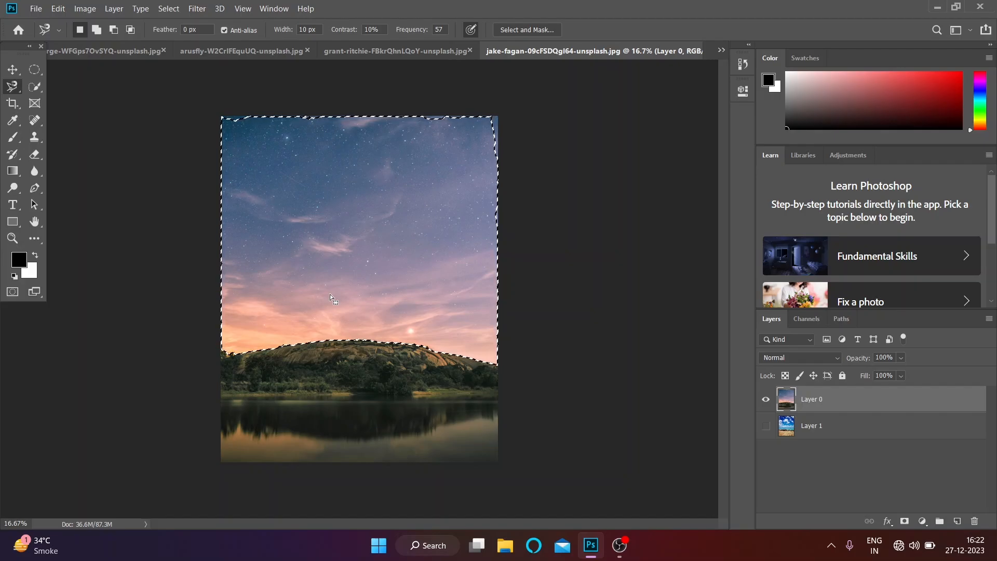
key(Delete)
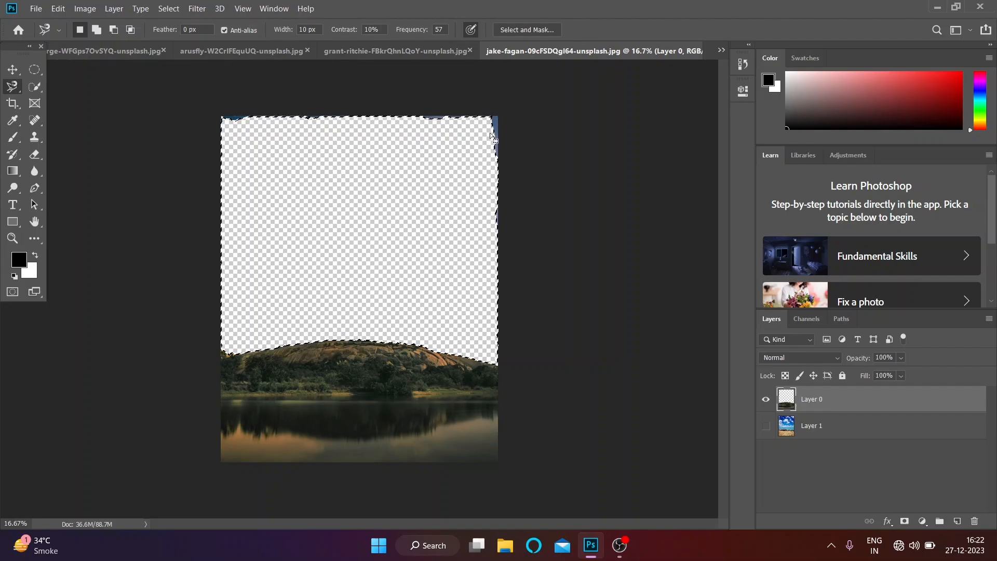
Add the leftover sky slivers along the photo's edges to the selection with the Lasso tool, delete them and deselect.
right_click(17, 92)
click(54, 91)
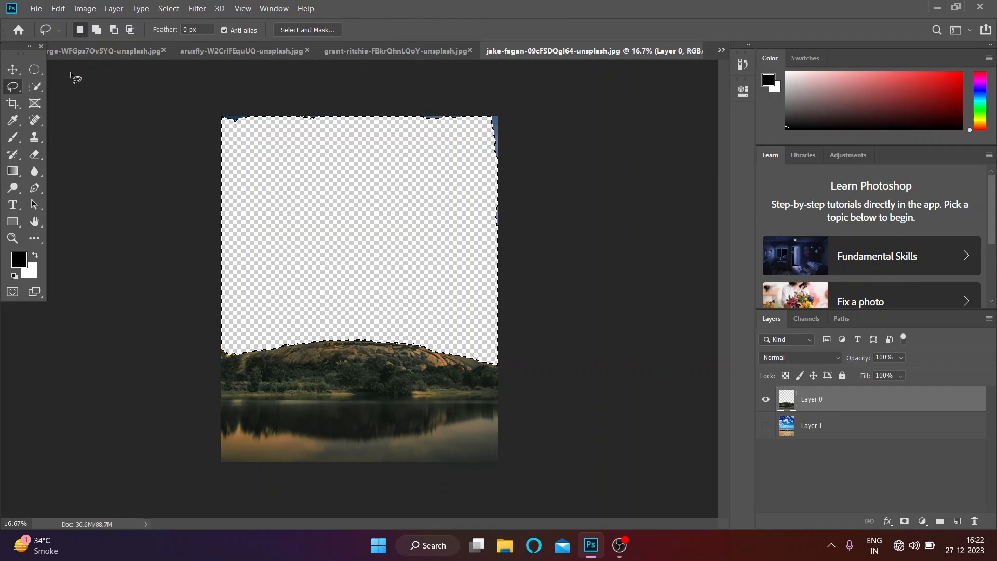
click(97, 30)
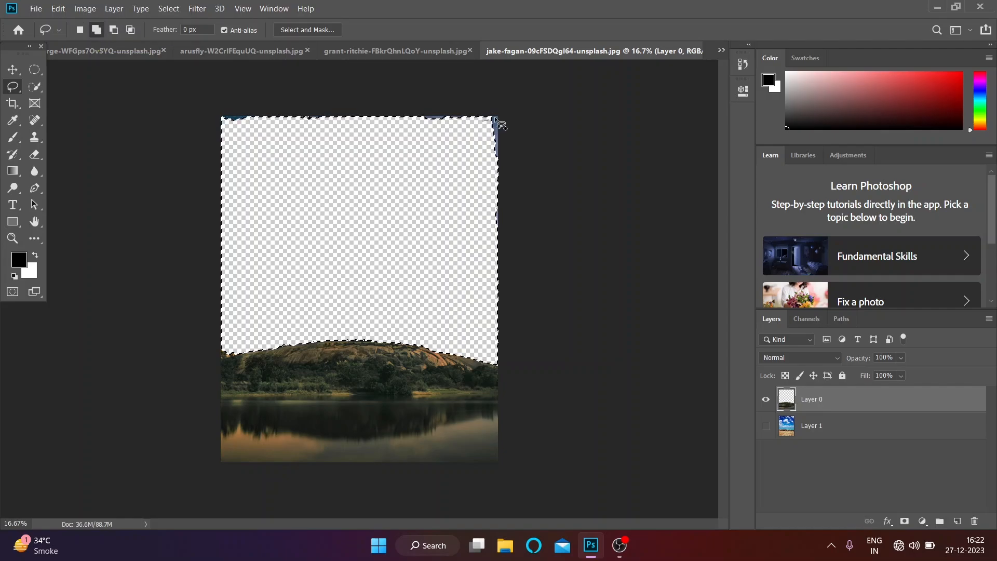
mouse_move(497, 122)
mouse_down()
mouse_move(500, 160)
mouse_move(475, 148)
mouse_move(492, 111)
mouse_move(506, 163)
mouse_up()
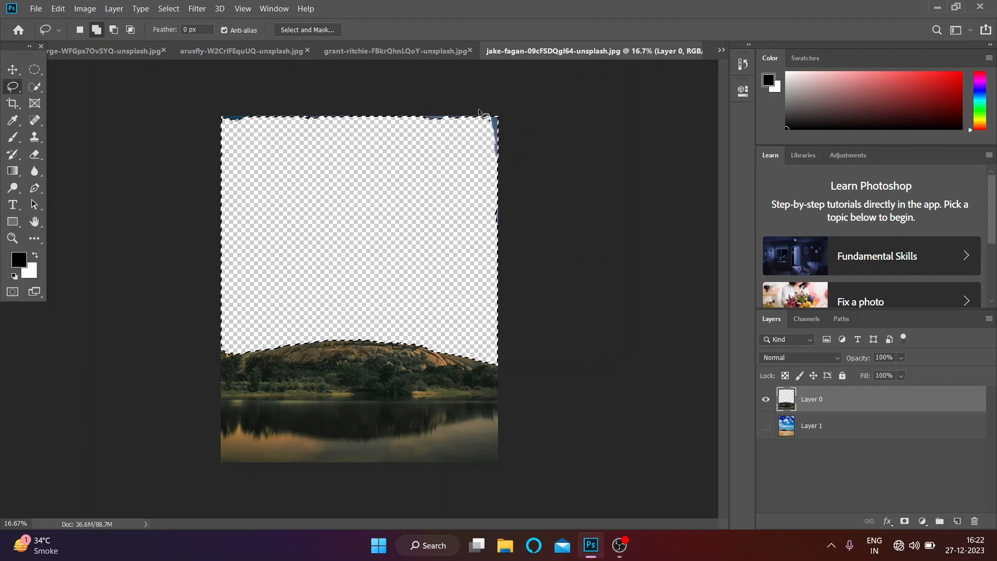
mouse_move(479, 110)
mouse_down()
mouse_move(488, 106)
mouse_move(395, 115)
mouse_up()
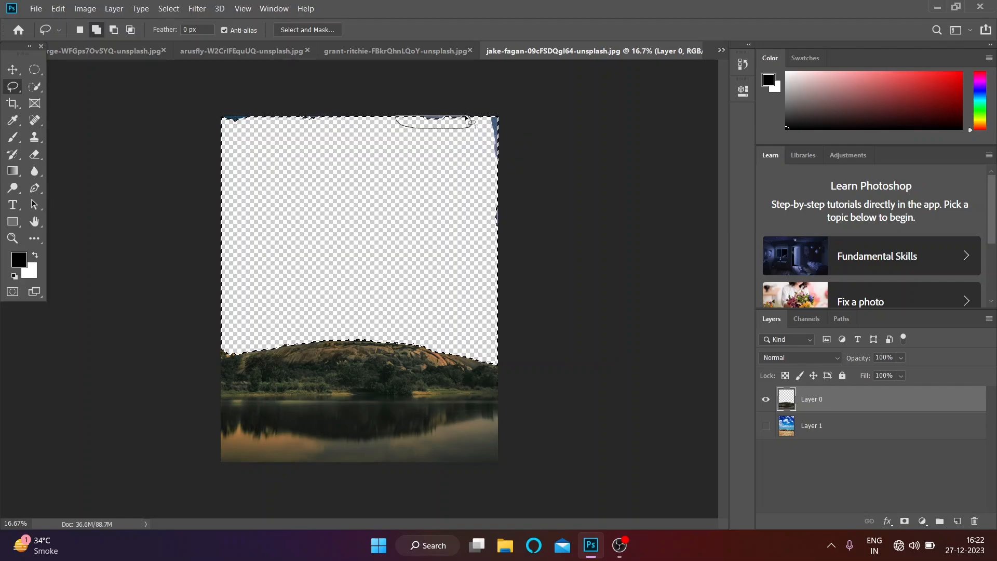
drag(470, 121, 470, 123)
drag(251, 115, 255, 118)
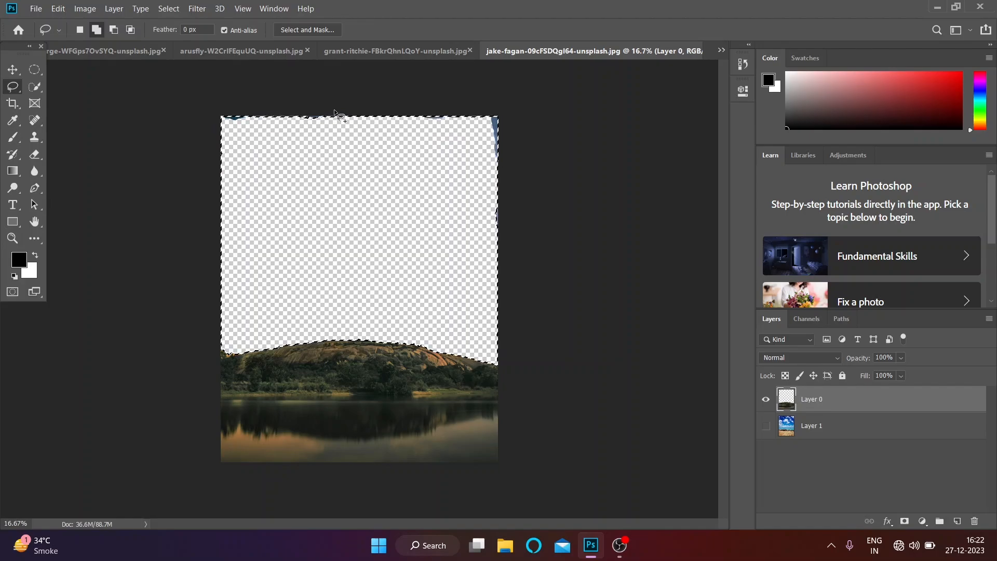
drag(334, 105, 335, 105)
key(Delete)
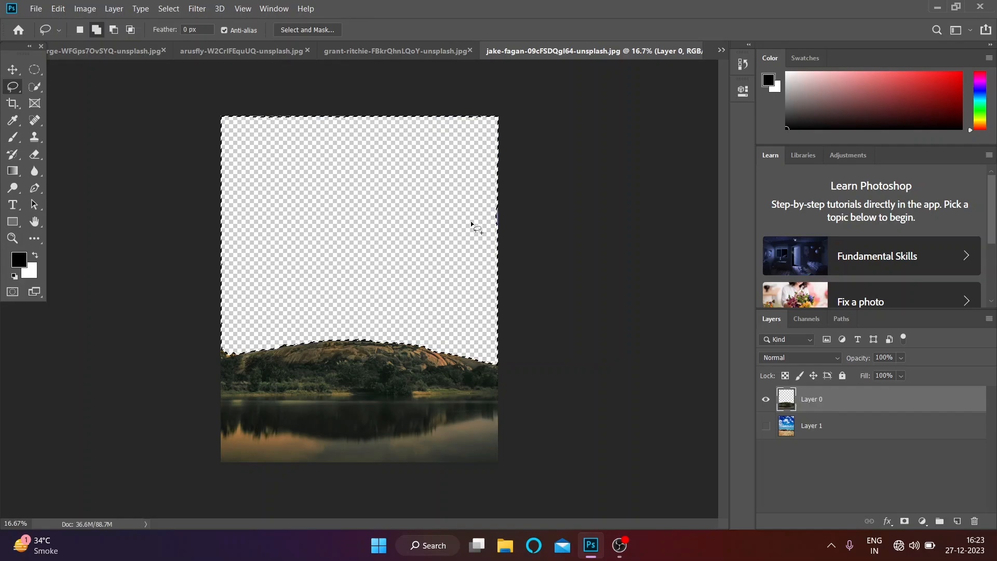
click(97, 28)
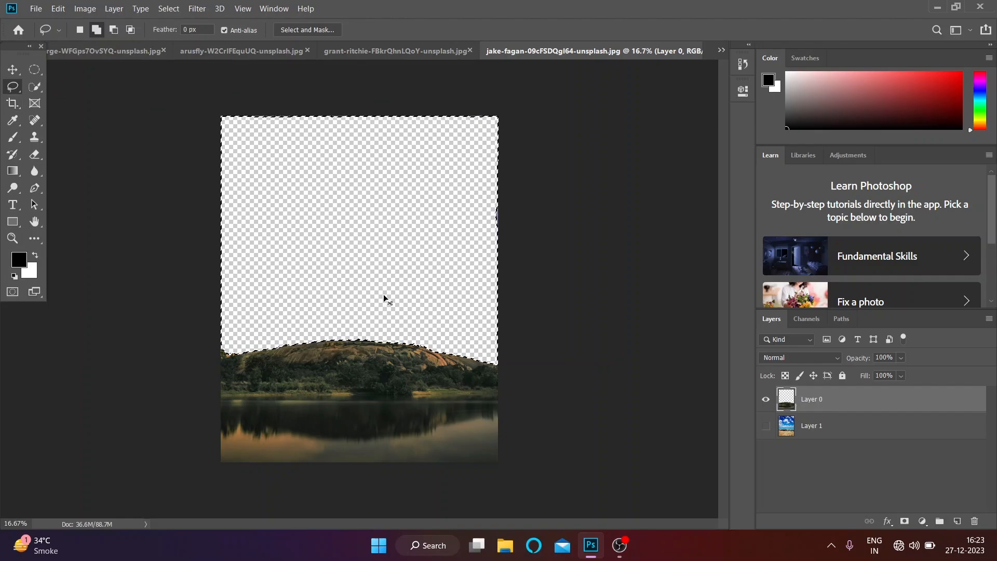
key(ctrl+d)
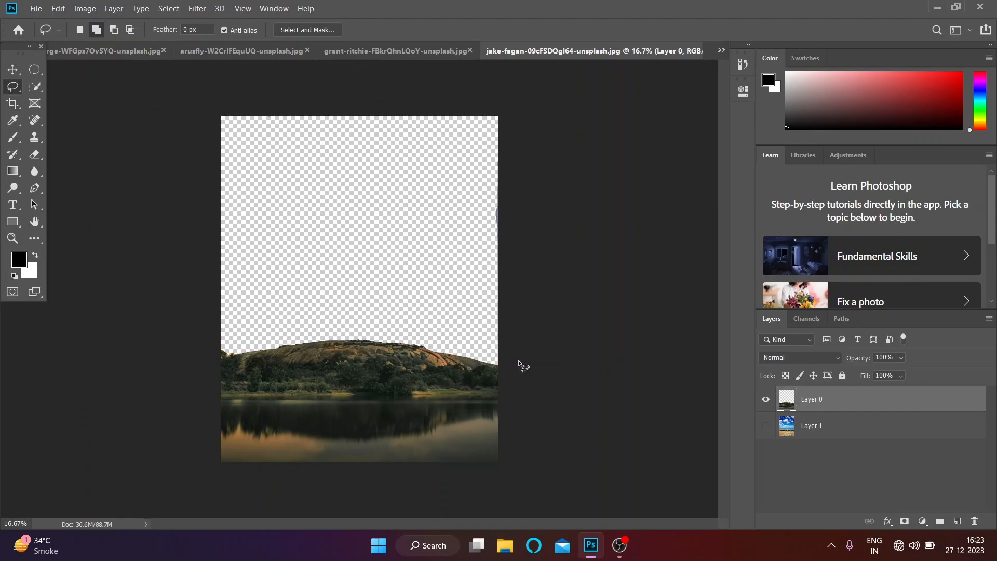
Show the beach layer, Layer 1, behind the hill and make it the active layer with the Move tool.
click(767, 427)
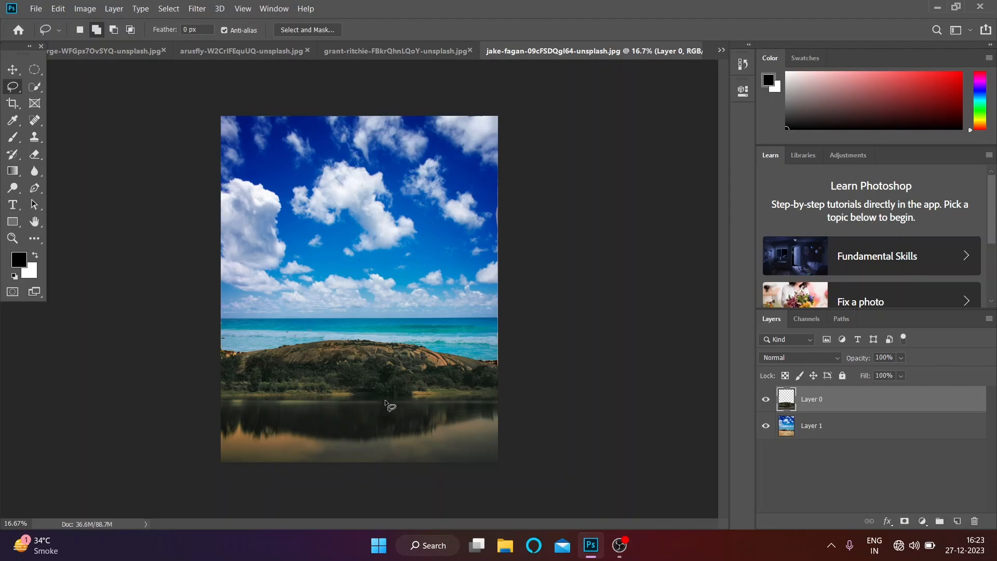
click(13, 71)
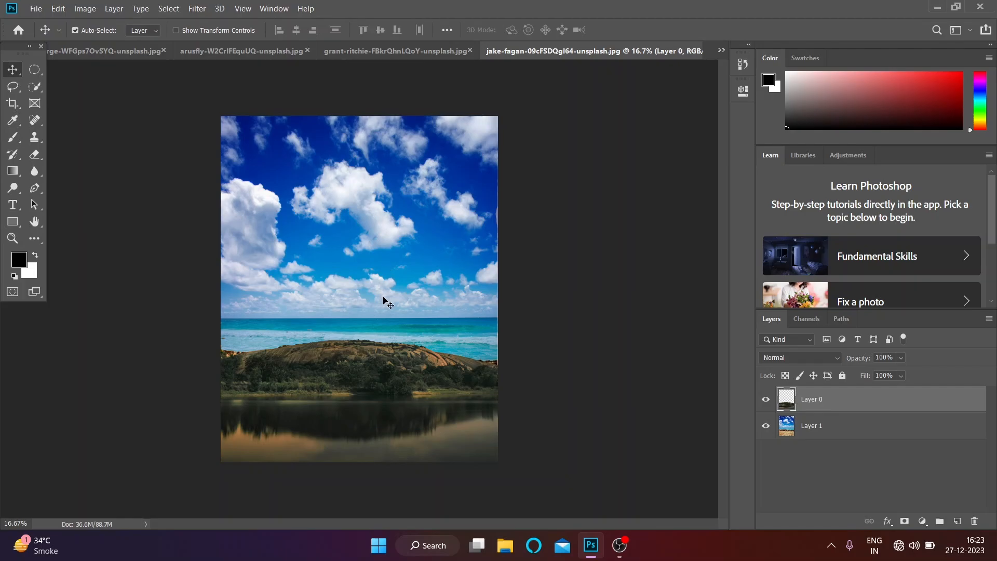
click(390, 274)
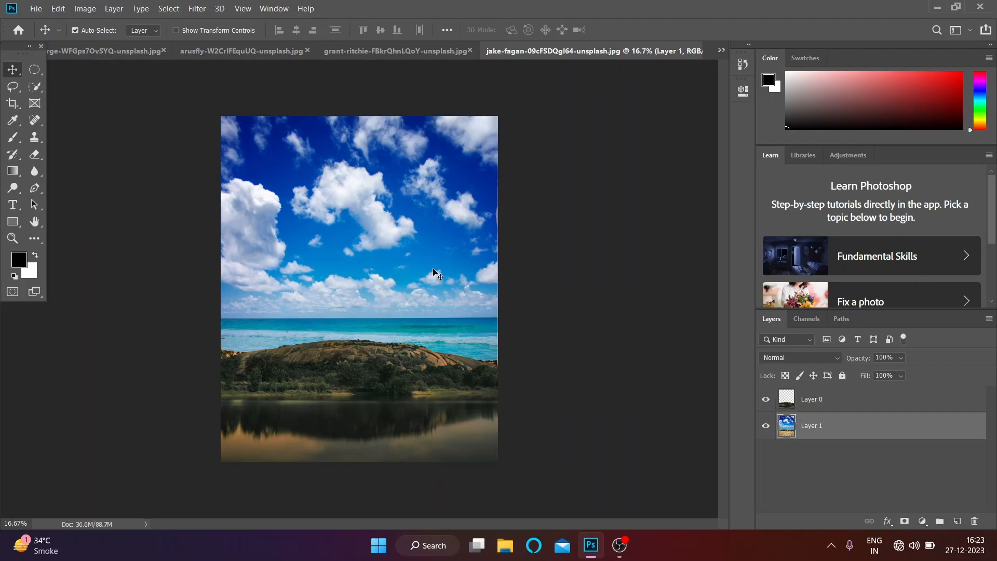
Open Color Balance for the beach layer and set the midtone color levels to +16, -31 and -79.
key(ctrl+b)
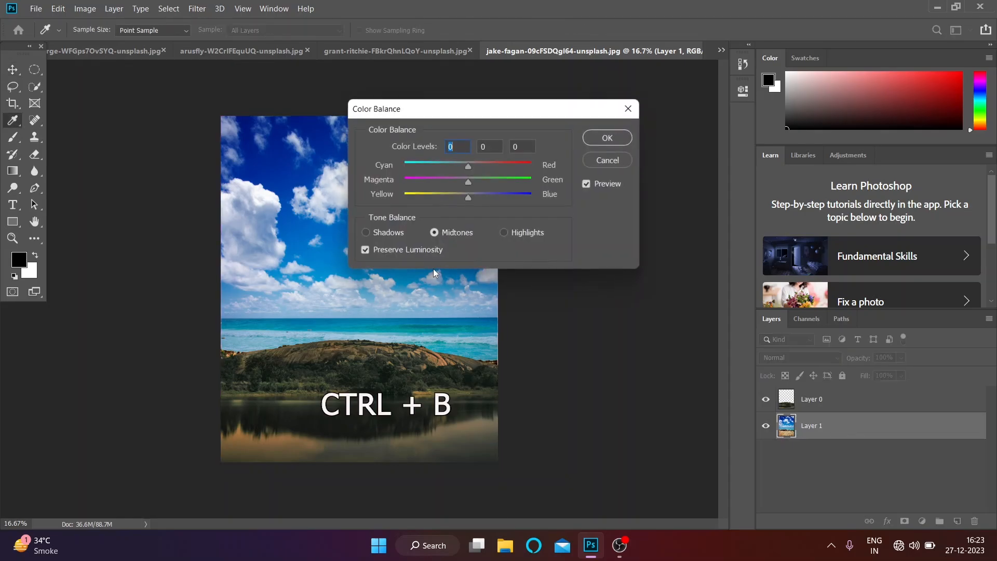
drag(453, 120, 607, 143)
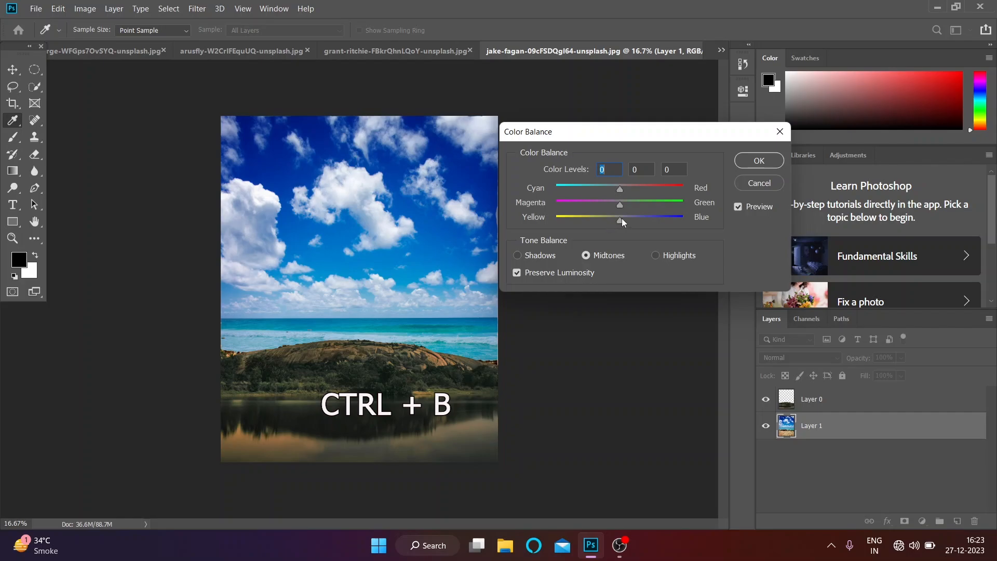
drag(622, 219, 570, 223)
mouse_move(601, 193)
mouse_down()
mouse_move(590, 195)
mouse_move(631, 195)
mouse_move(600, 208)
mouse_up()
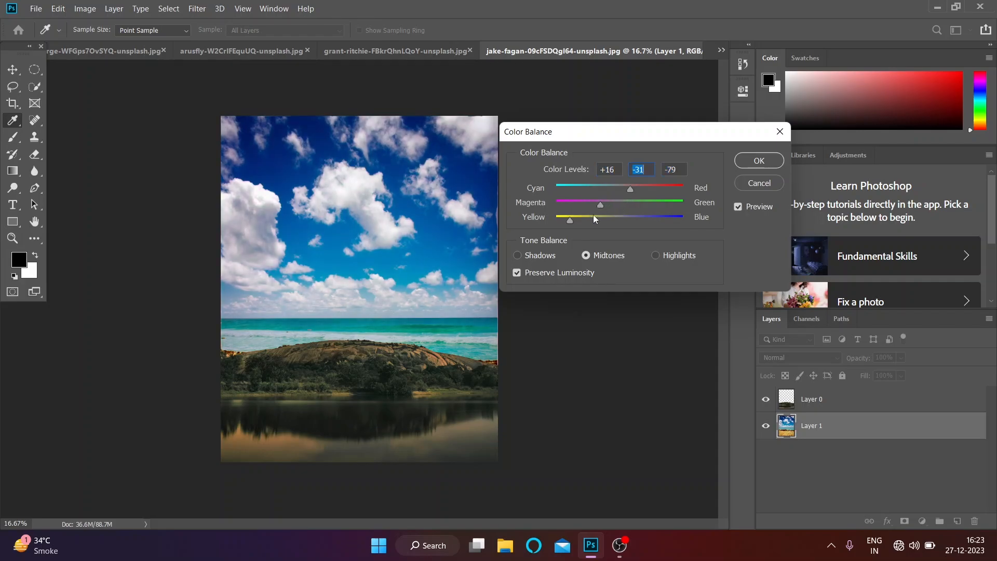
Shift the shadows to about +60 green and -81 yellow, warm the highlights, and apply the Color Balance adjustment.
click(522, 252)
drag(609, 221, 614, 198)
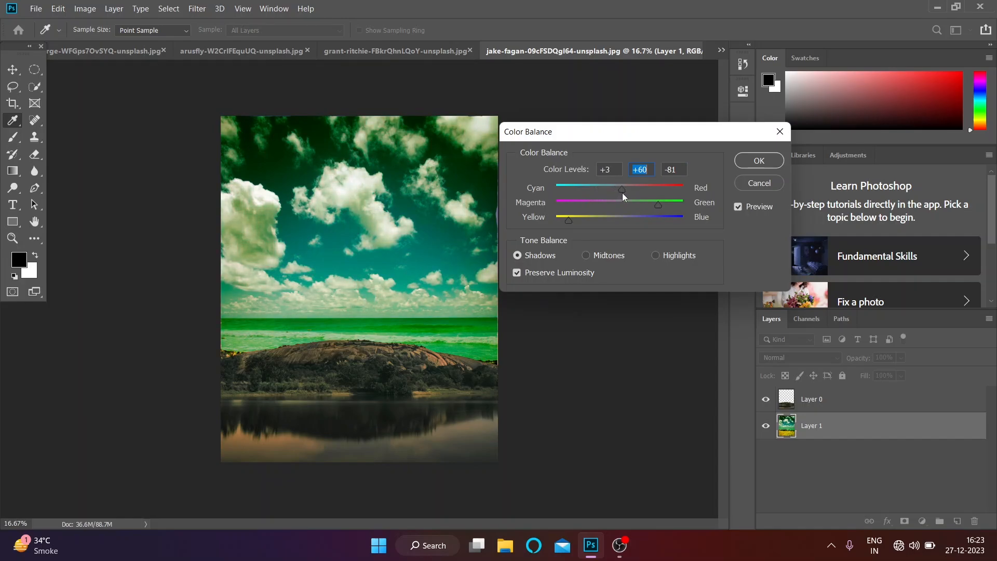
click(662, 256)
drag(624, 221, 653, 202)
click(759, 162)
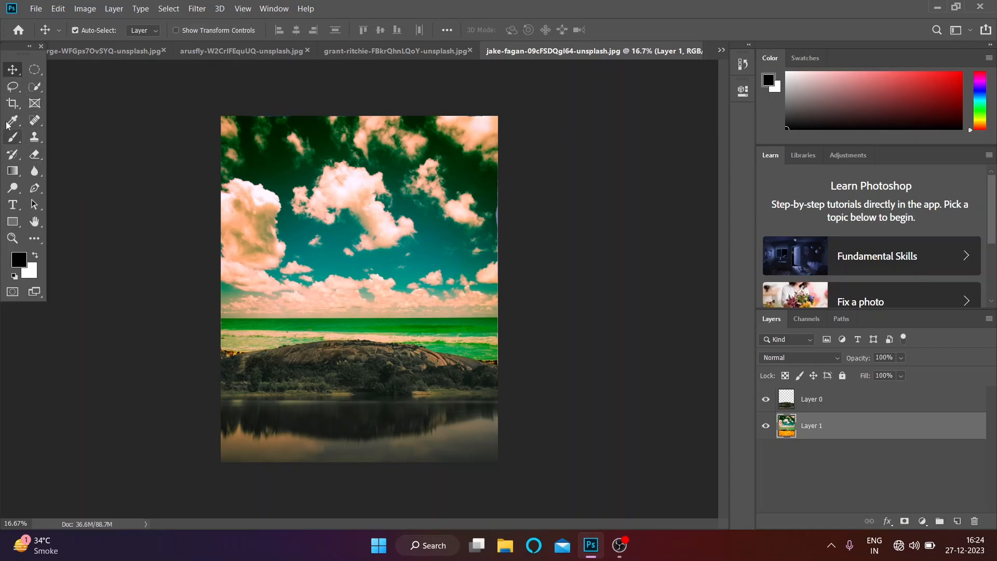
Bring up the photo of the couple in the forest and activate the Quick Selection tool in Add to selection mode.
click(39, 90)
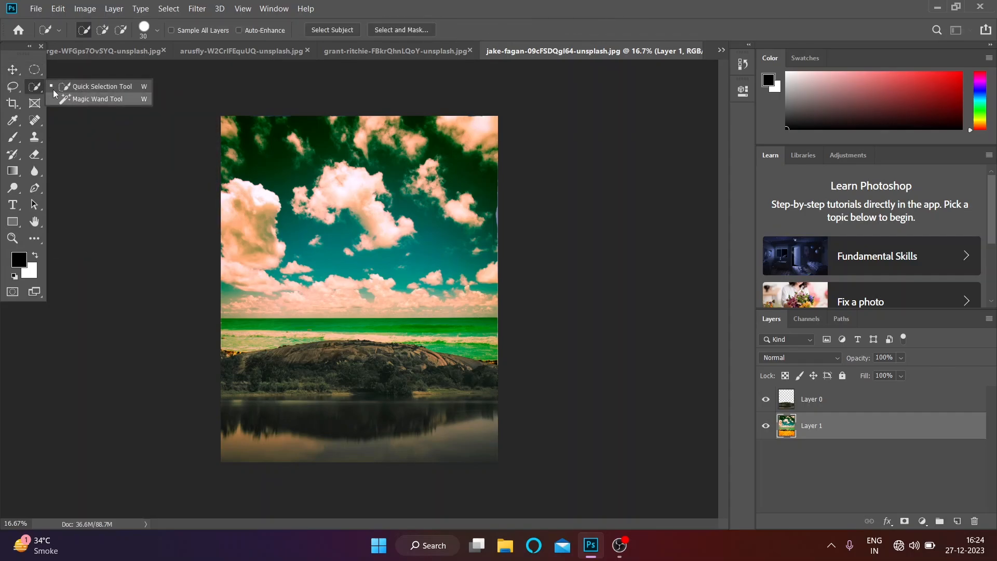
click(38, 87)
click(225, 48)
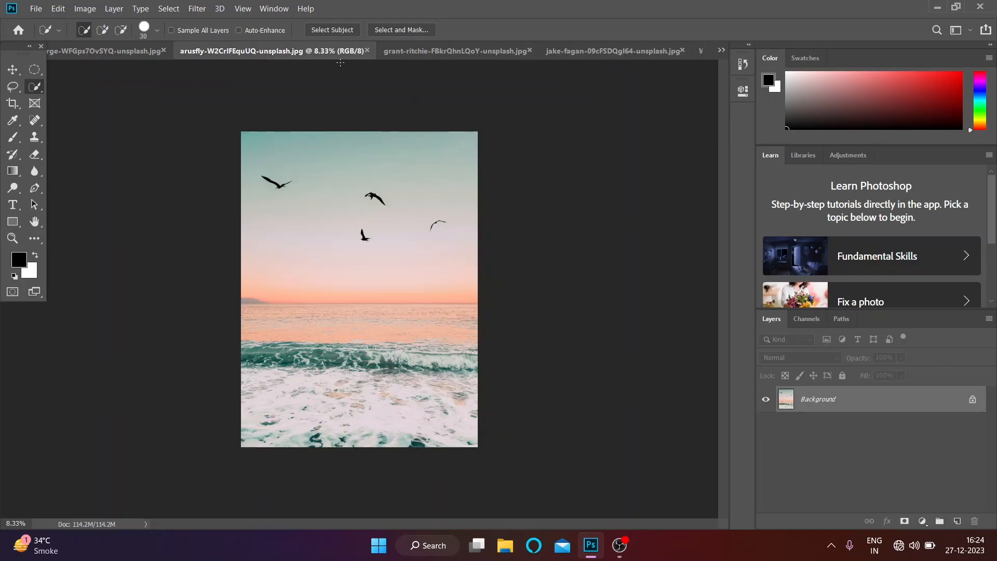
click(110, 53)
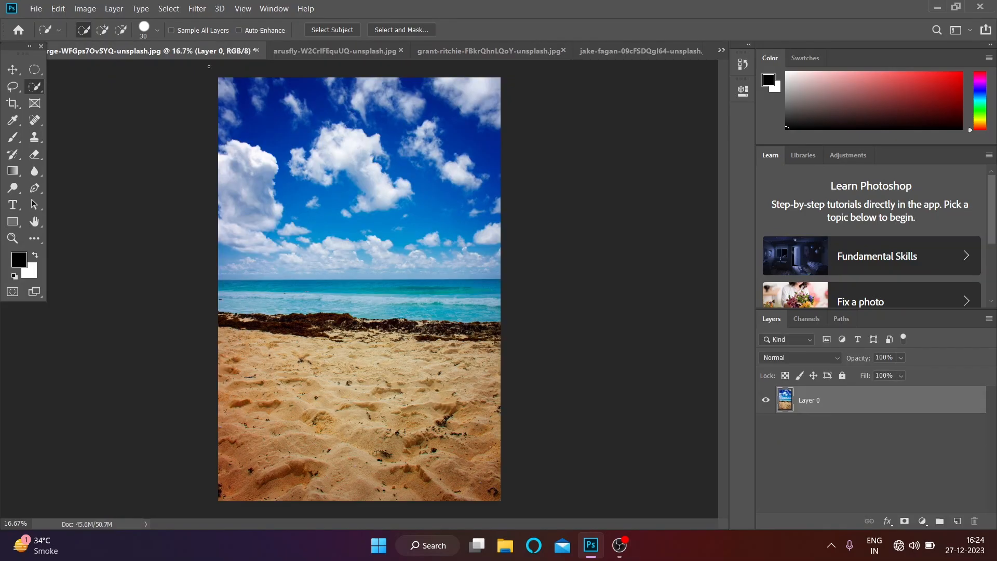
click(358, 54)
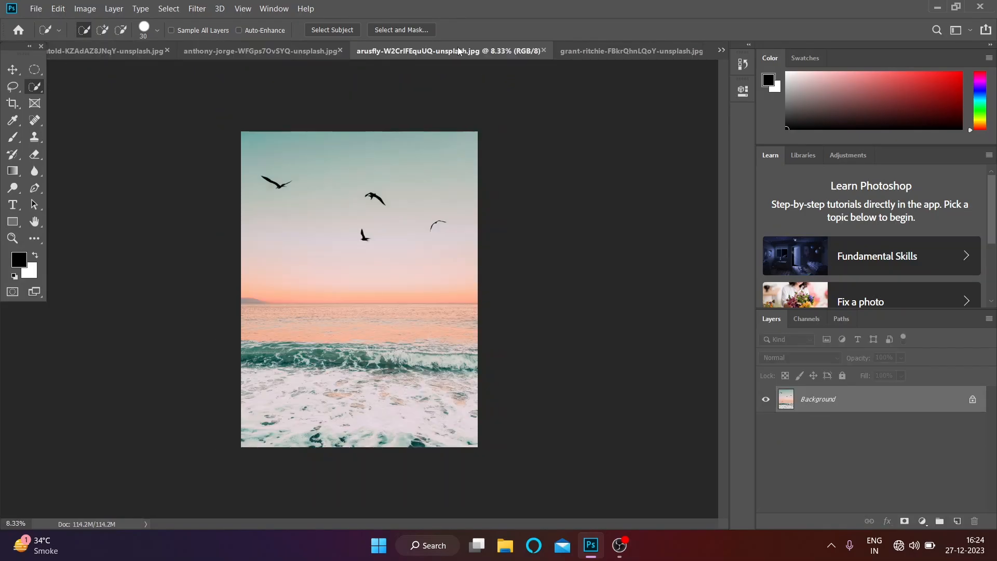
click(95, 52)
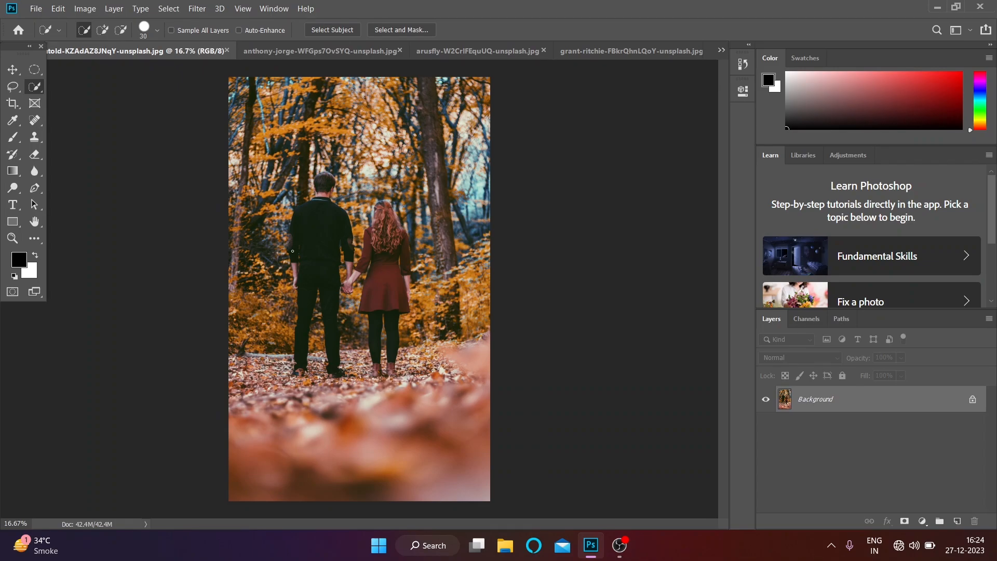
right_click(36, 81)
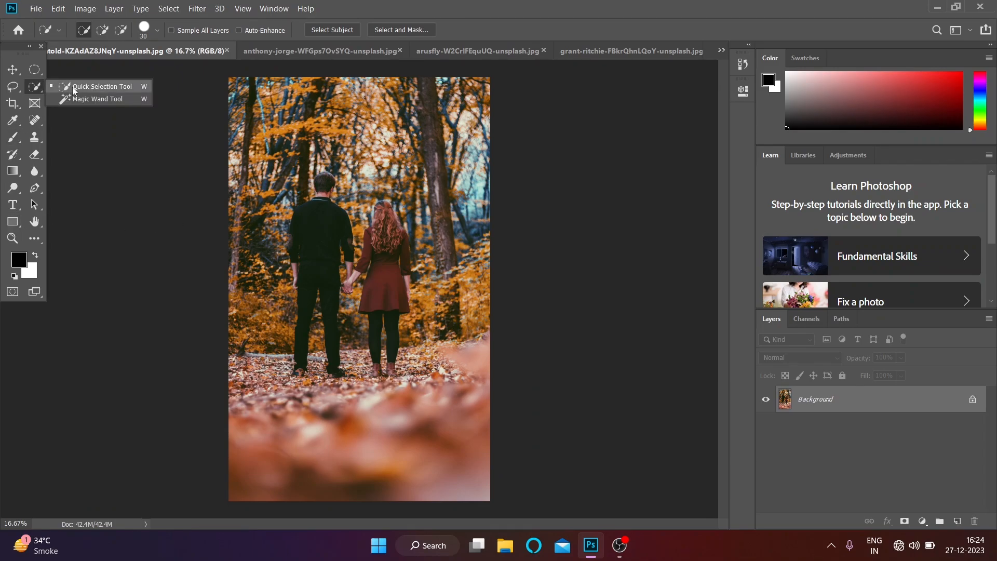
click(67, 89)
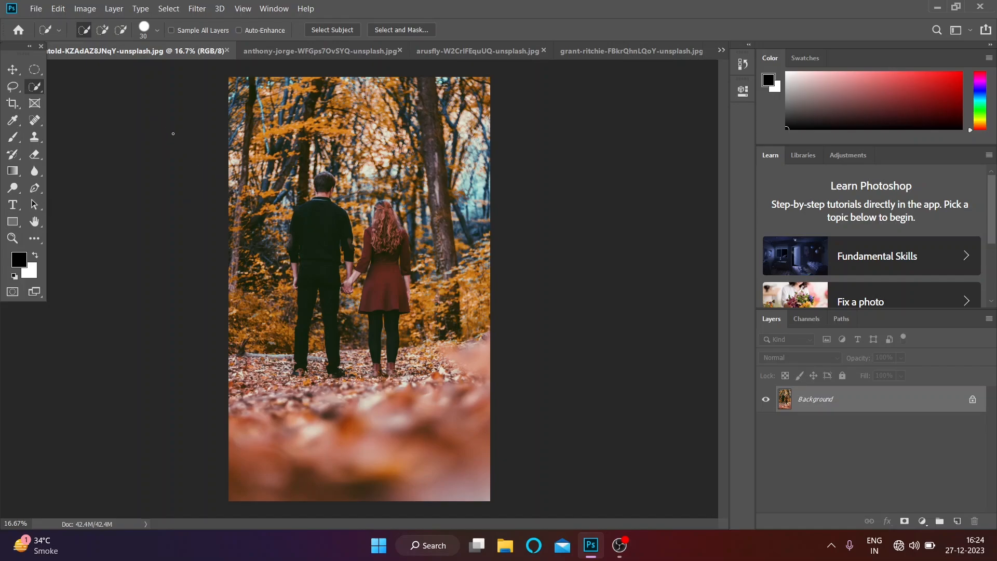
click(104, 31)
Try a quick selection of the man's black sweater and clear the selection.
drag(318, 228, 316, 257)
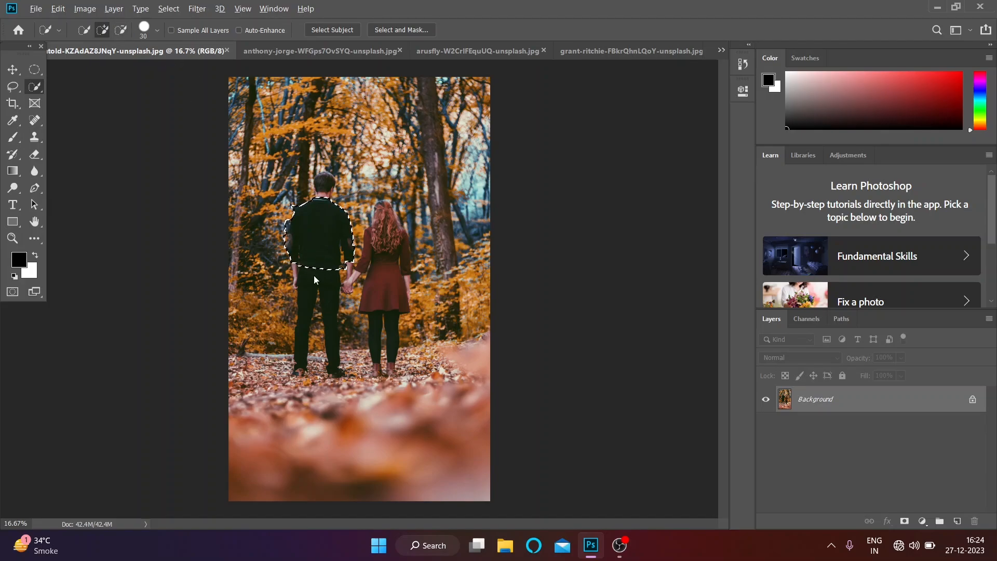
key(alt)
key(alt)
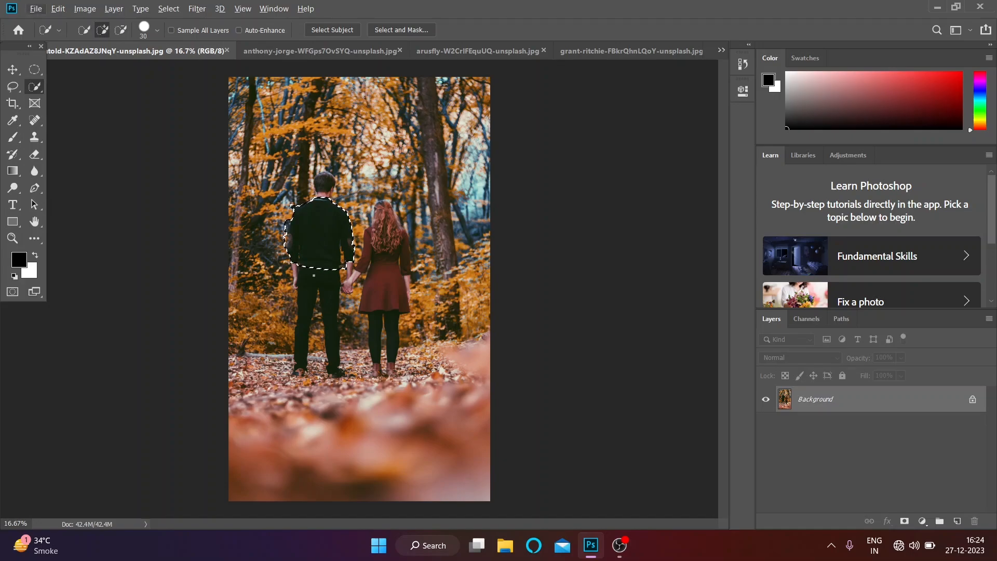
scroll(312, 218, up, 3)
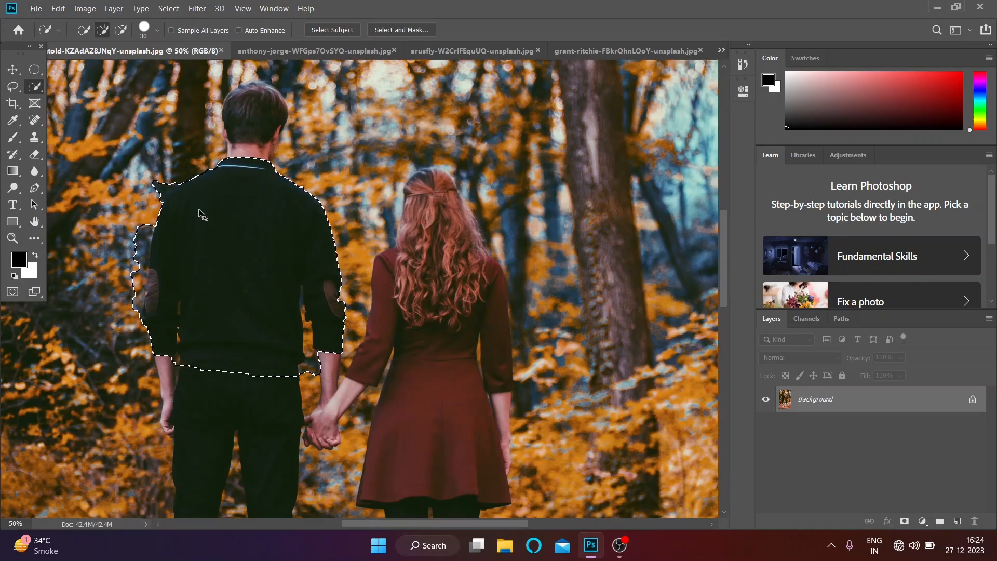
key(ctrl+d)
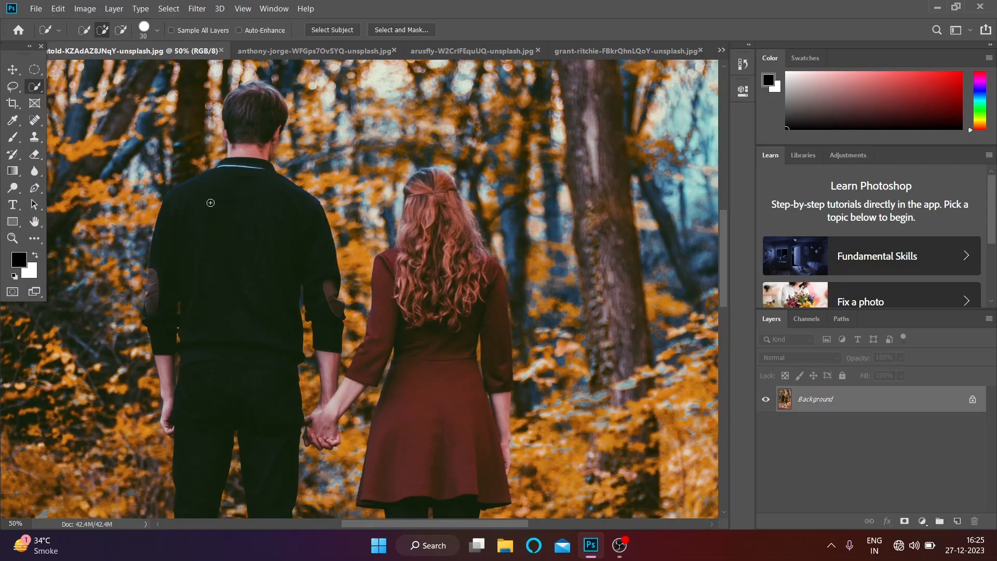
Quick-select the man's head and set the selection brush to size 17 px, hardness 76% and spacing 37%.
drag(242, 140, 247, 112)
click(156, 32)
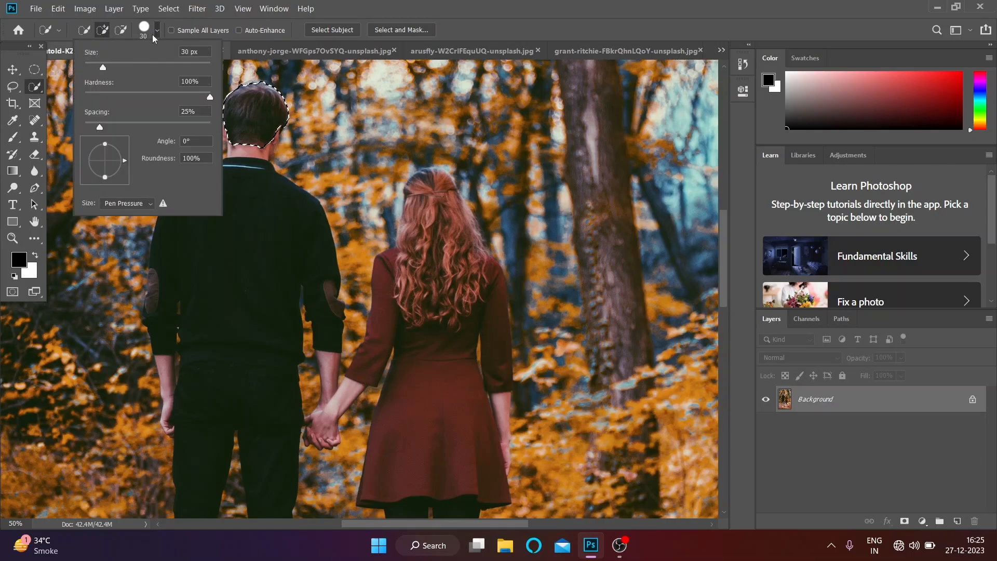
click(154, 33)
click(154, 33)
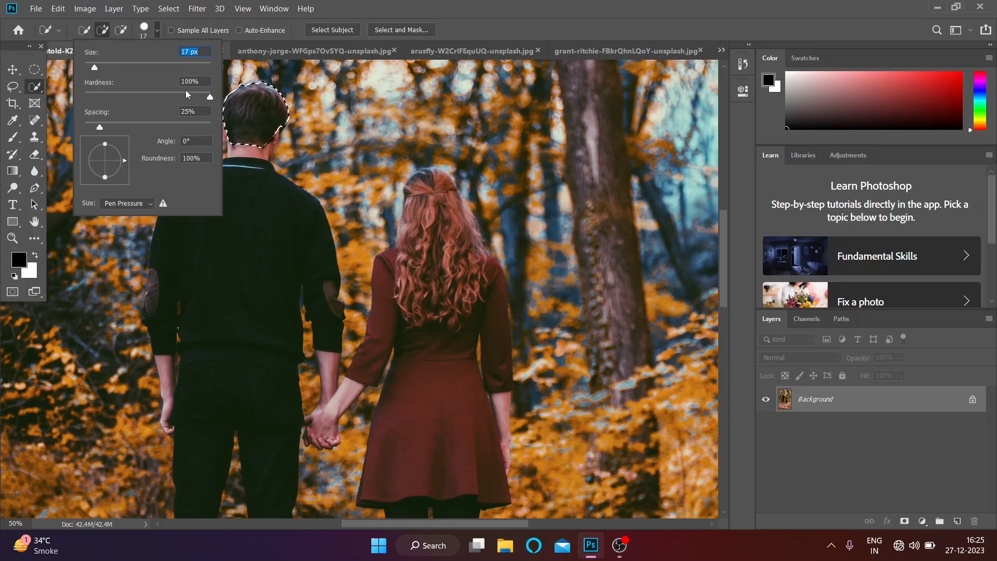
drag(210, 97, 194, 99)
click(157, 29)
click(157, 28)
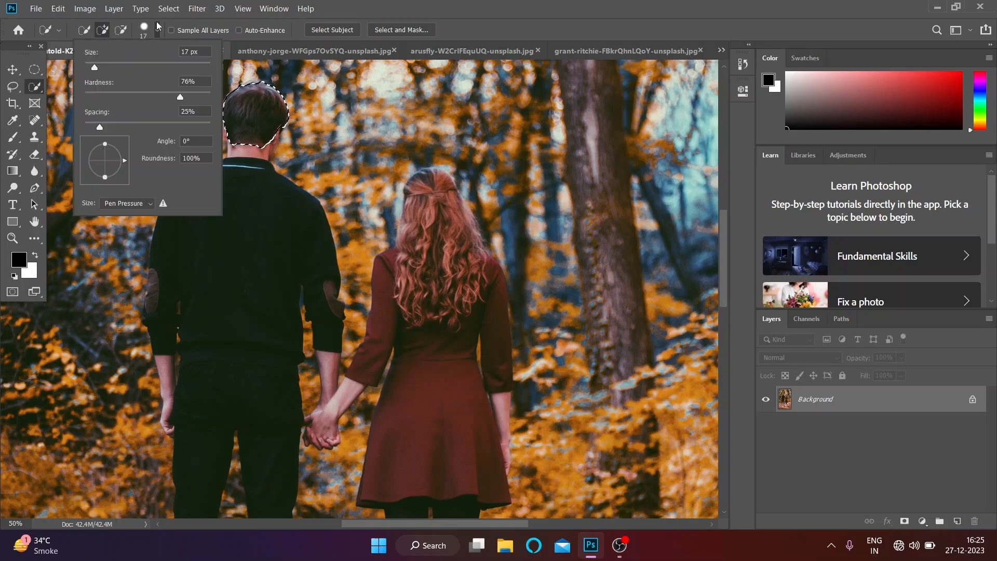
click(158, 28)
click(158, 28)
drag(99, 127, 97, 127)
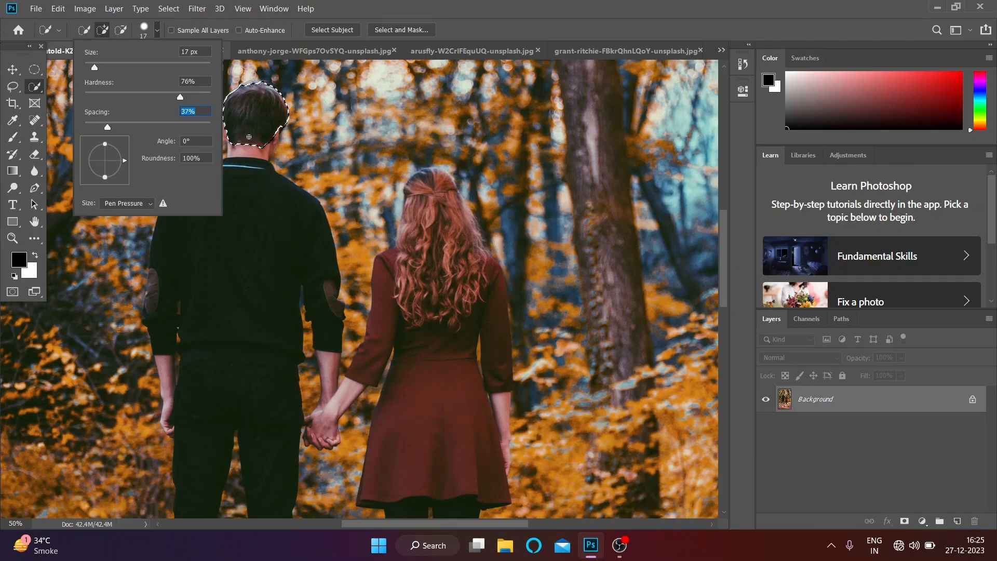
click(159, 35)
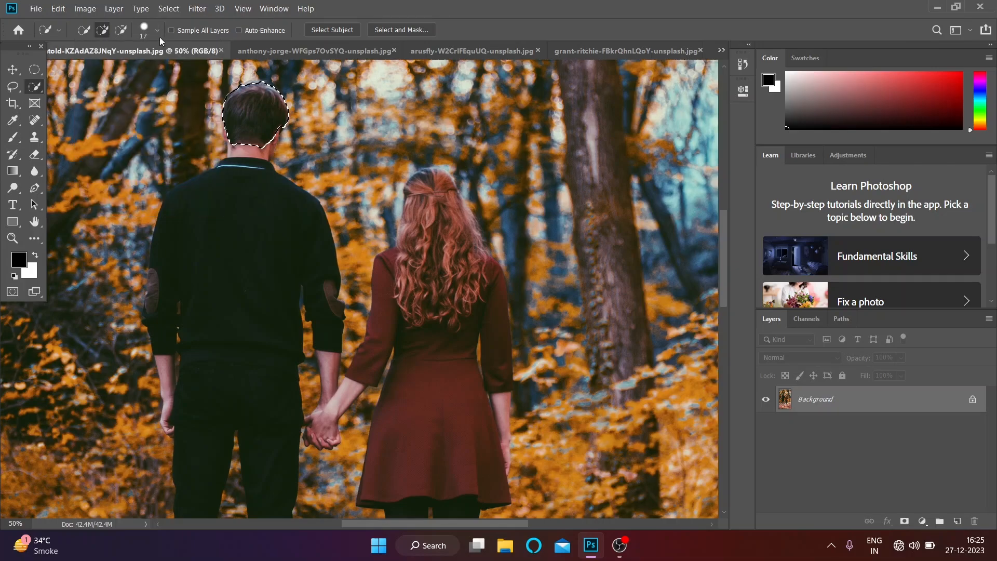
Extend the quick selection from the man's head over his sweater, trousers and shoes.
mouse_move(243, 179)
mouse_down()
mouse_move(244, 219)
mouse_move(297, 262)
mouse_up()
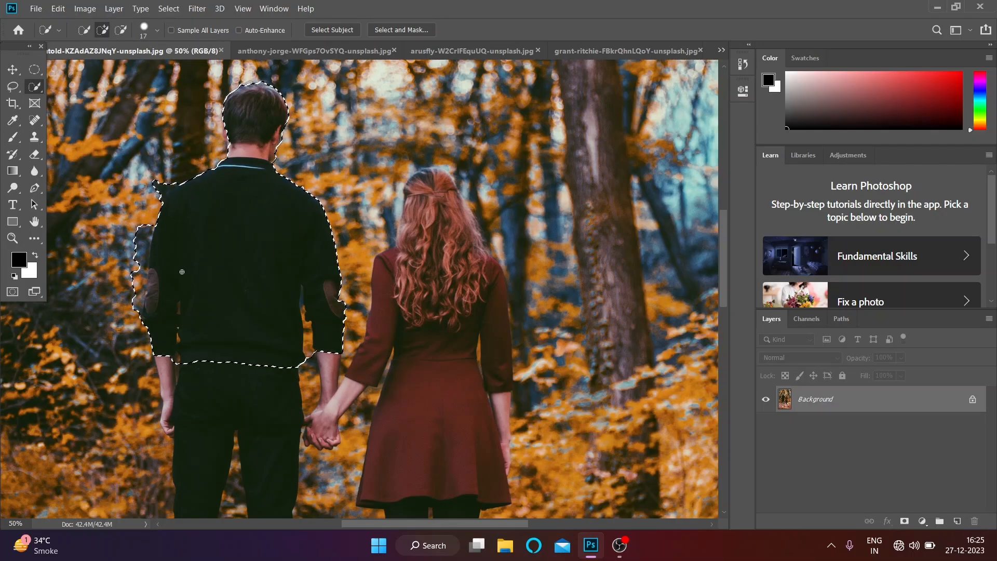
scroll(208, 280, down, 3)
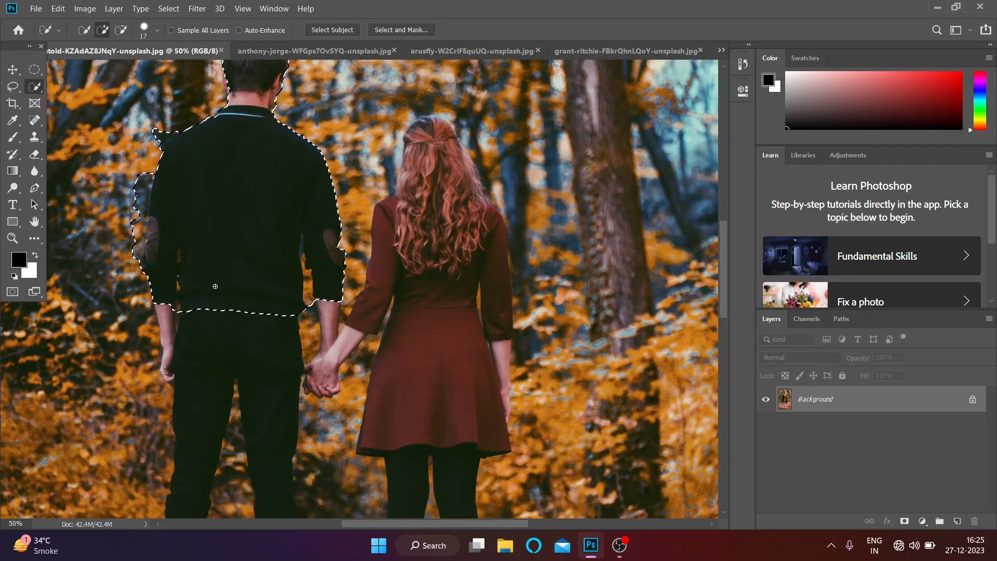
drag(215, 286, 191, 369)
scroll(213, 312, down, 7)
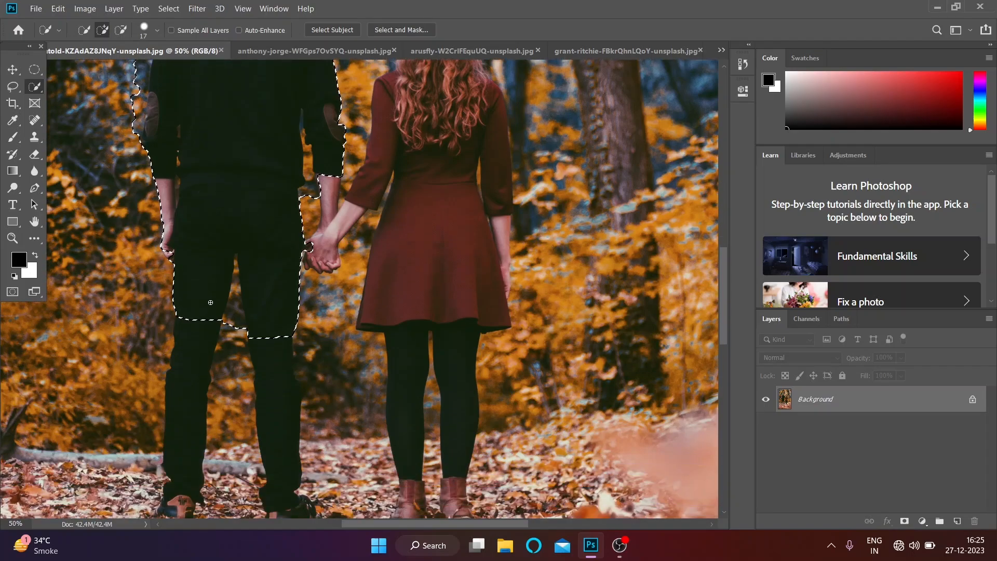
mouse_move(210, 303)
mouse_down()
mouse_move(244, 374)
mouse_move(208, 467)
mouse_move(273, 392)
mouse_up()
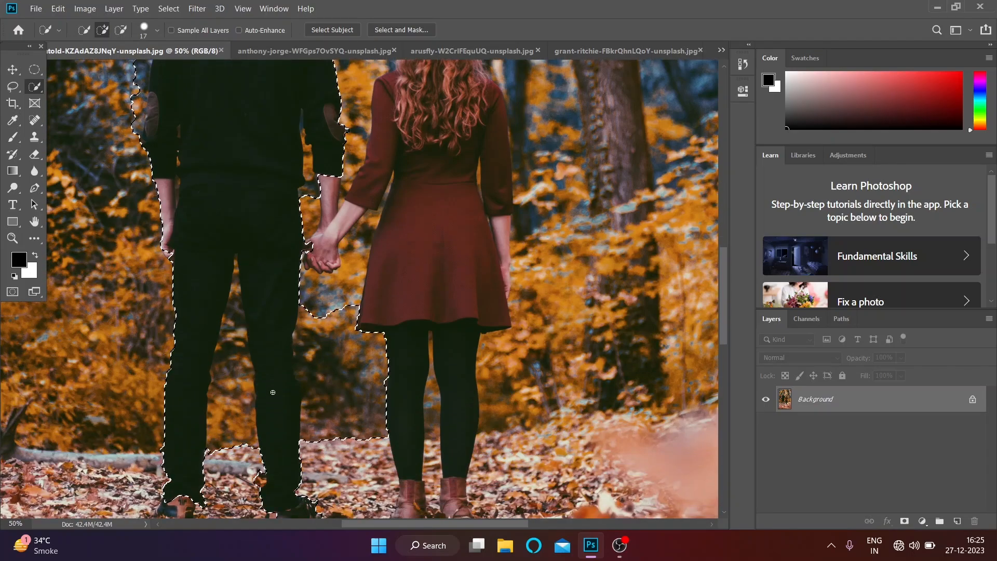
scroll(281, 380, down, 3)
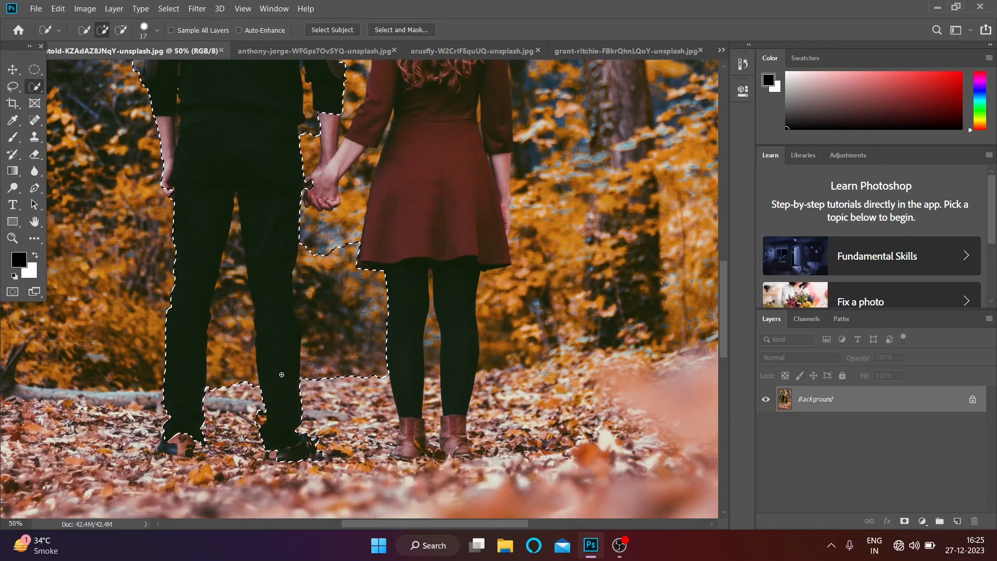
drag(179, 439, 184, 450)
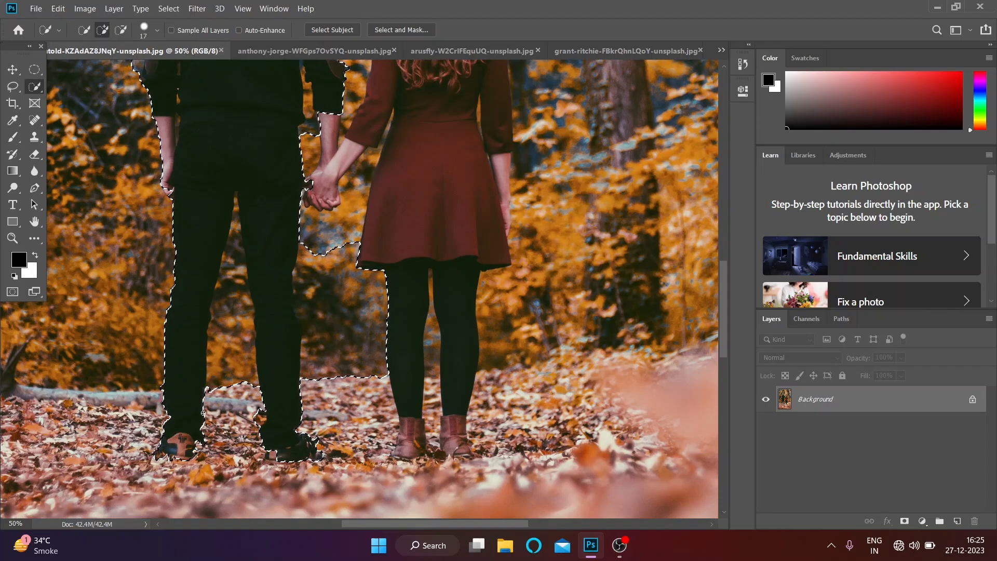
Set the selection brush spacing to 12% and add the woman's hair and dress to the selection.
scroll(268, 304, up, 4)
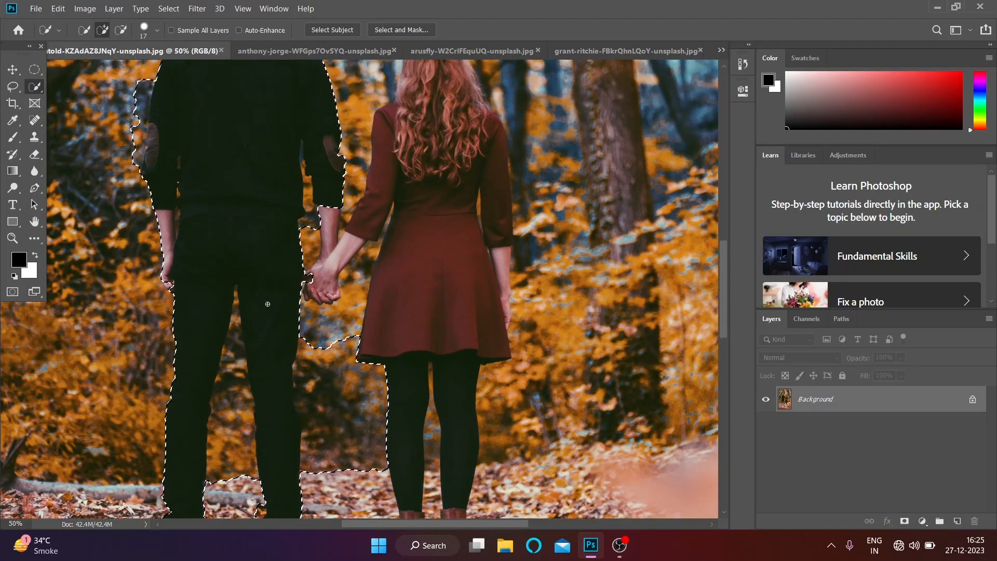
scroll(268, 303, up, 4)
click(157, 30)
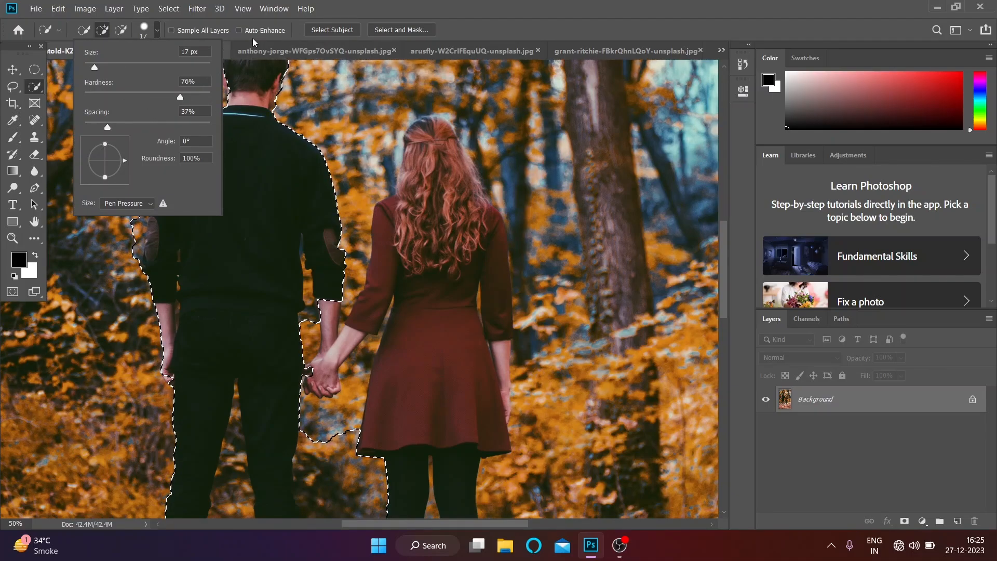
click(199, 45)
click(157, 30)
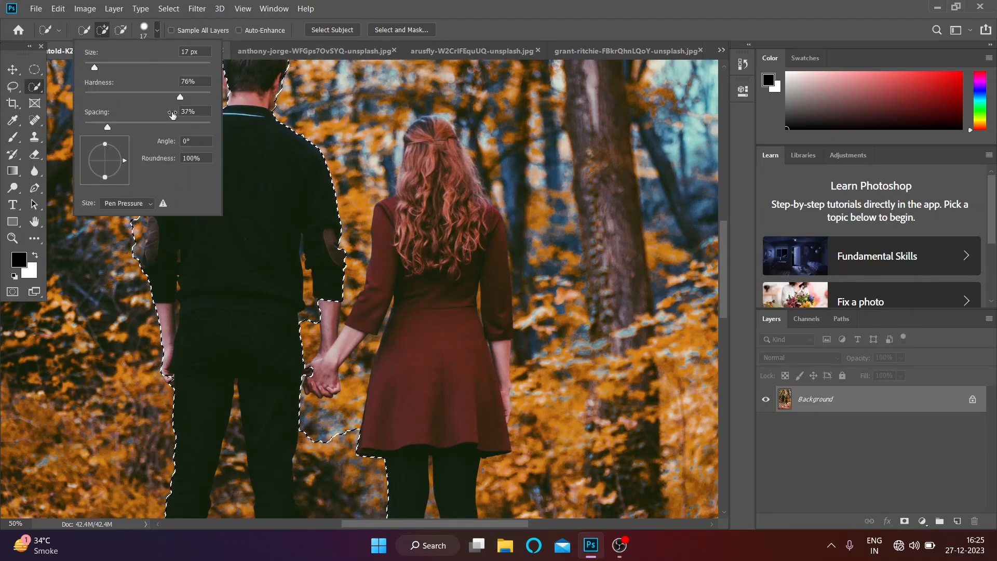
drag(107, 126, 93, 127)
key(Return)
mouse_move(440, 203)
mouse_down()
mouse_move(446, 295)
mouse_move(423, 134)
mouse_move(410, 206)
mouse_move(379, 268)
mouse_move(445, 265)
mouse_move(435, 232)
mouse_move(465, 358)
mouse_move(489, 249)
mouse_move(474, 194)
mouse_move(498, 236)
mouse_move(496, 325)
mouse_move(488, 249)
mouse_up()
scroll(405, 312, down, 1)
scroll(464, 358, down, 1)
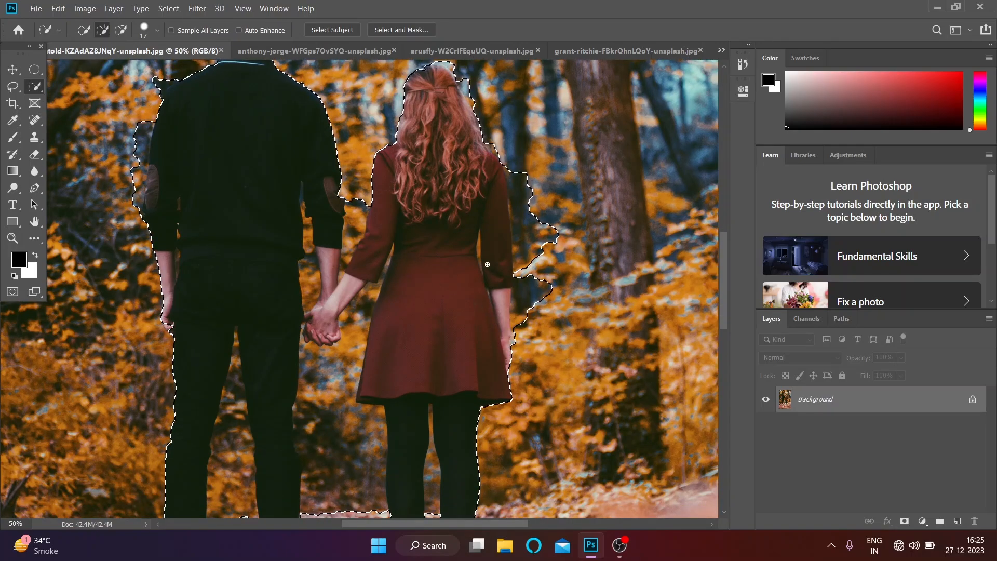
Switch Quick Selection to subtract mode and remove the background spill along the man's left shoulder and sleeve.
scroll(487, 264, up, 3)
scroll(487, 264, up, 2)
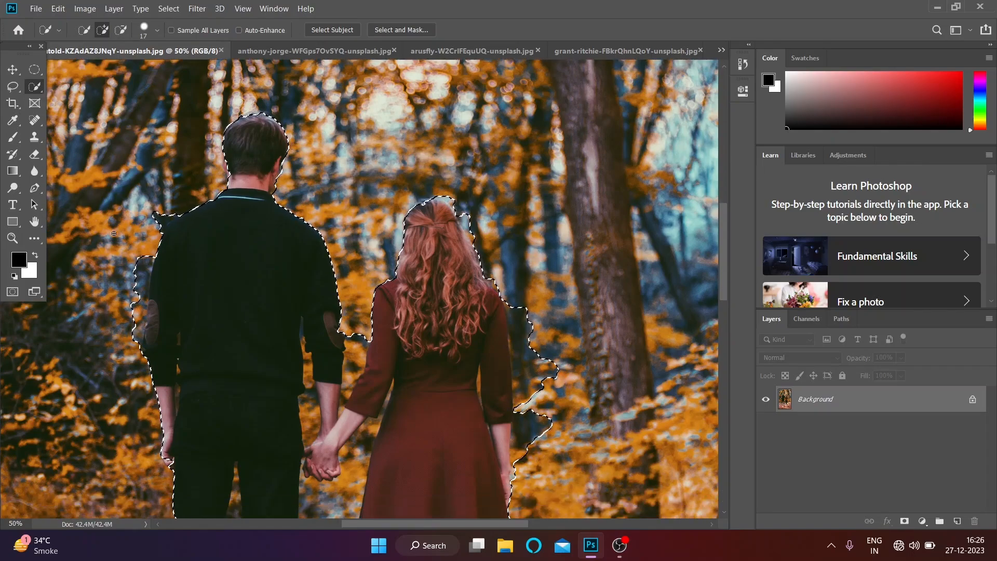
click(125, 29)
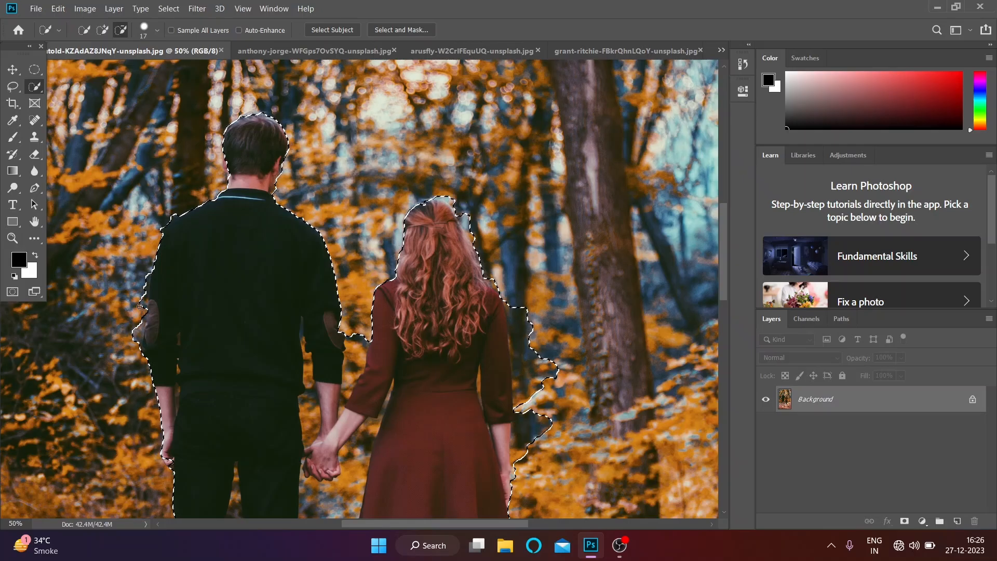
click(136, 335)
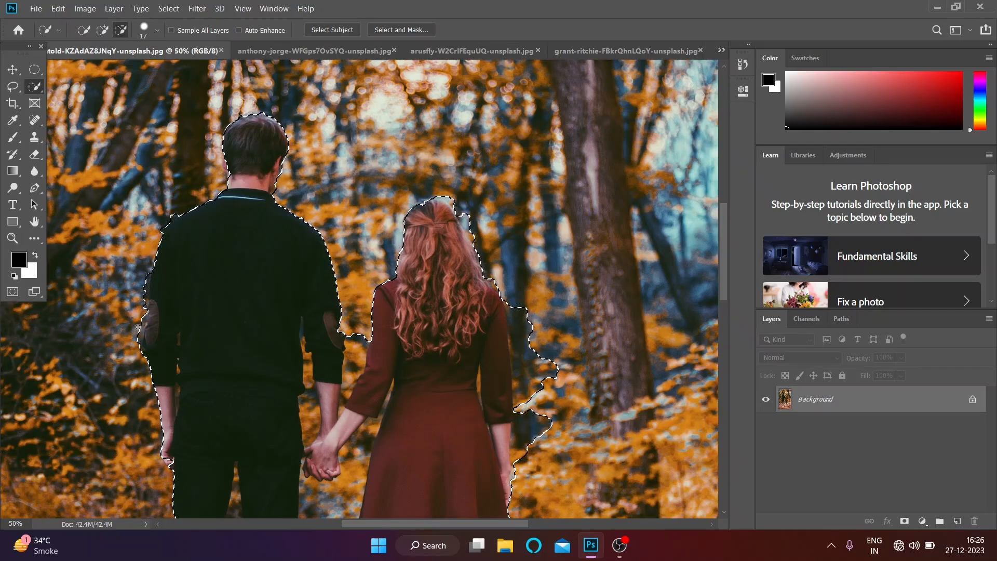
Subtract the background beside the woman, between the couple's arms, and between the man's right sleeve and torso.
scroll(350, 235, down, 5)
drag(347, 251, 340, 284)
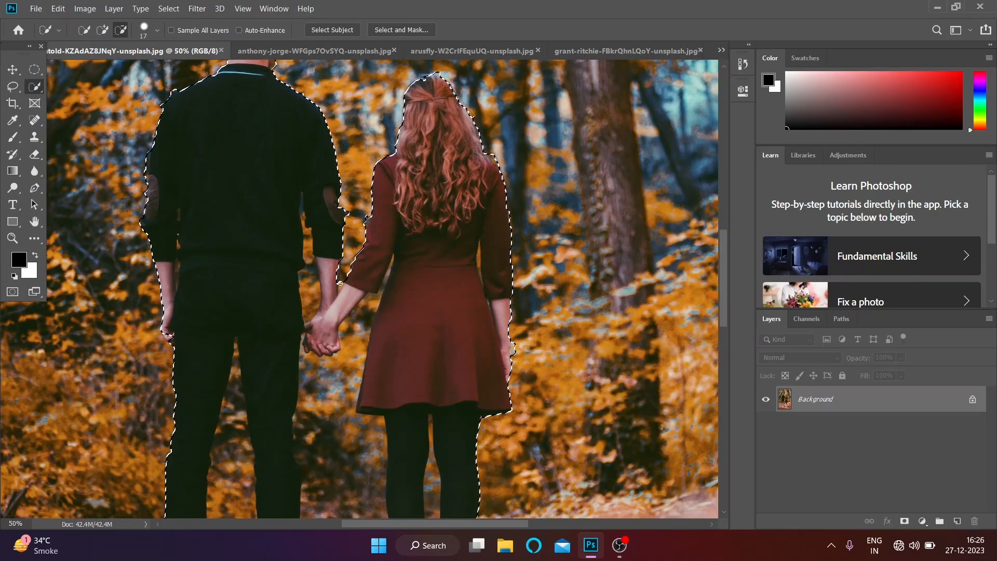
drag(341, 232, 304, 295)
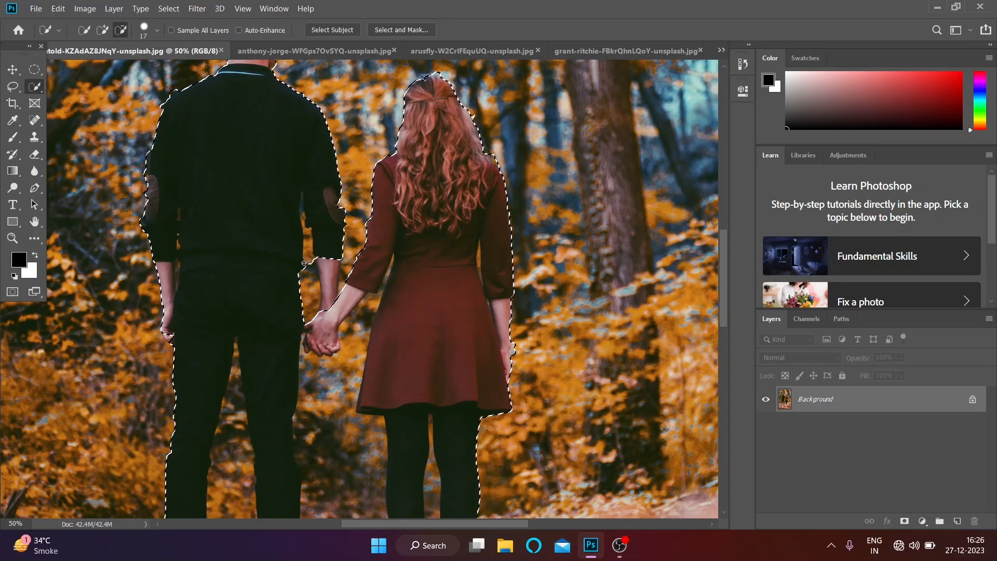
click(308, 240)
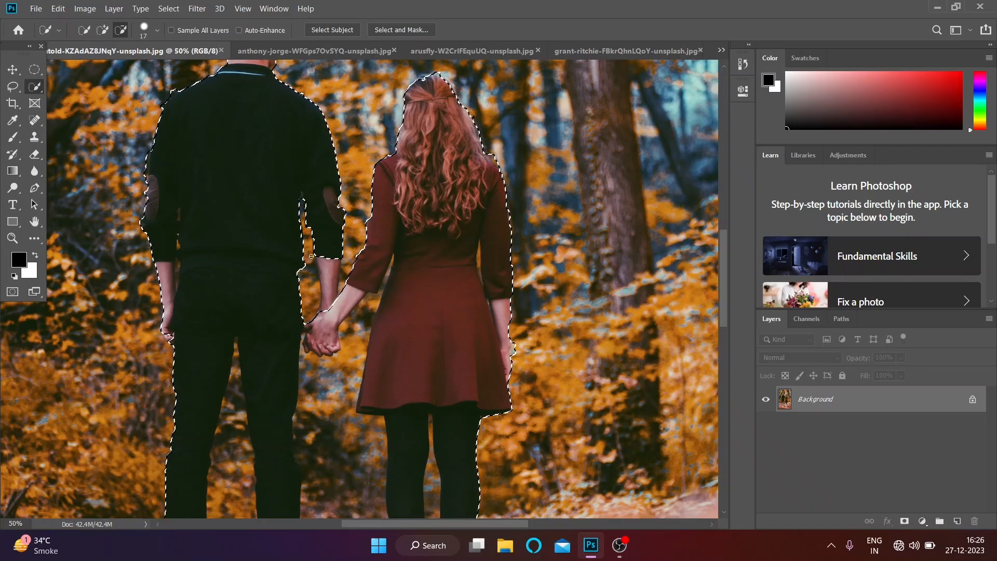
Reduce the selection brush to 8 px and subtract the narrow tip of the gap between the man's torso and right sleeve.
scroll(336, 275, up, 6)
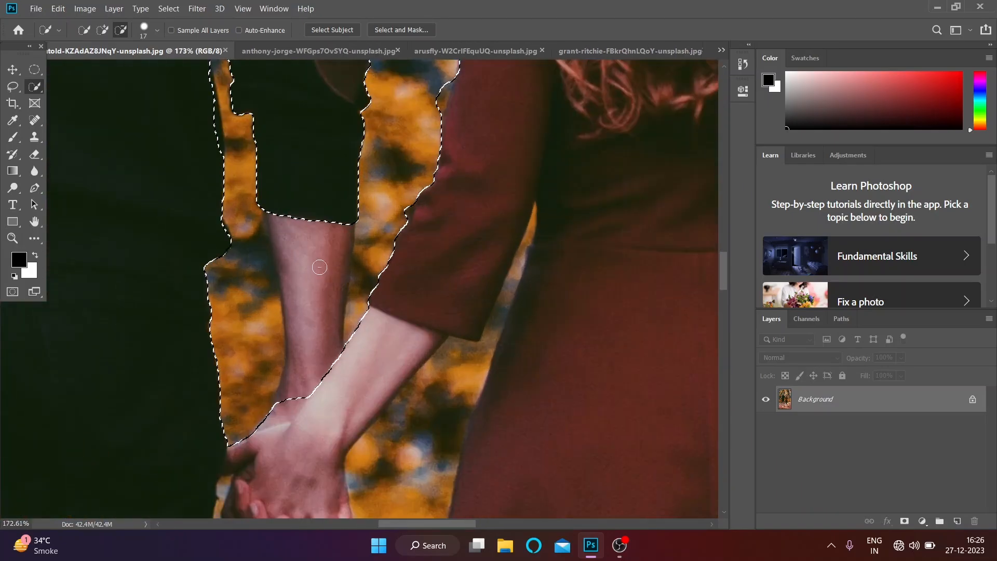
scroll(250, 241, up, 4)
scroll(250, 241, up, 2)
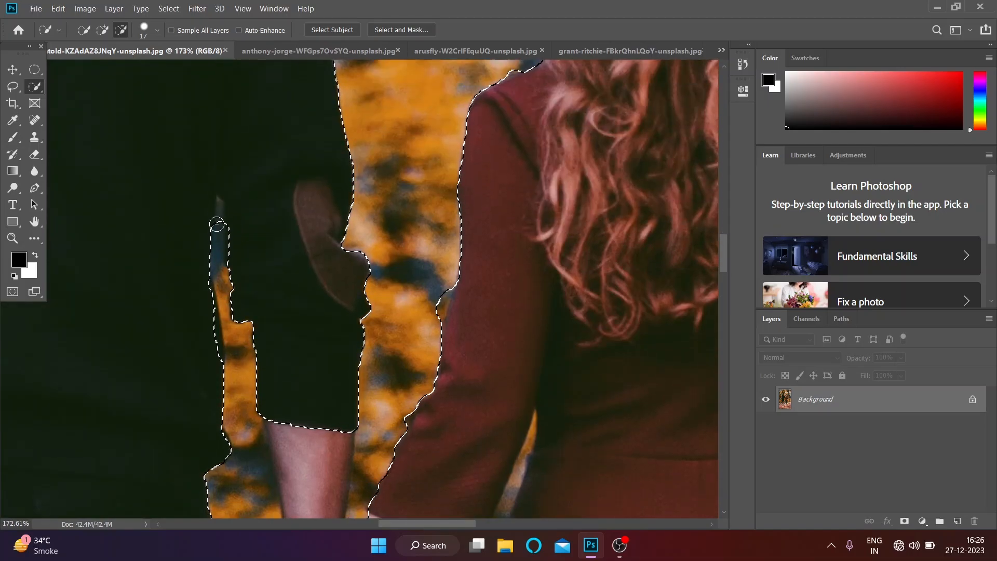
click(157, 33)
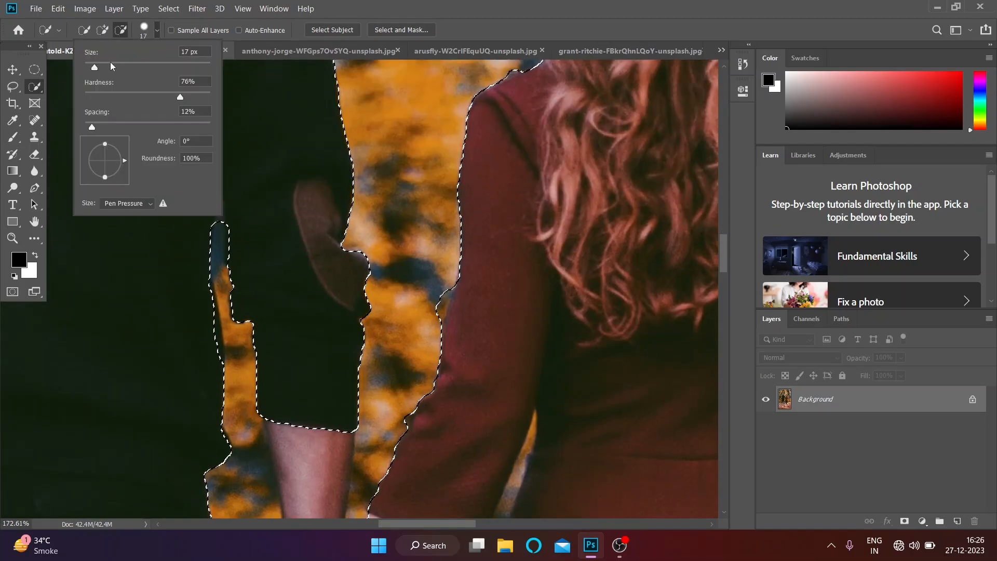
drag(93, 69, 90, 72)
drag(219, 229, 219, 205)
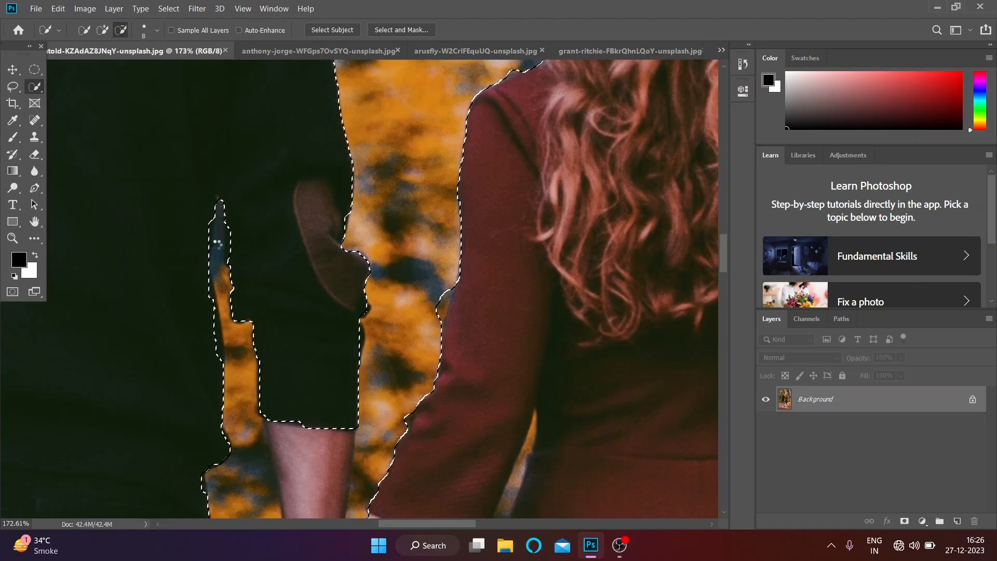
Subtract the background along the woman's left sleeve, around the joined forearms, and between the hands and her dress.
scroll(445, 196, down, 2)
scroll(444, 196, down, 1)
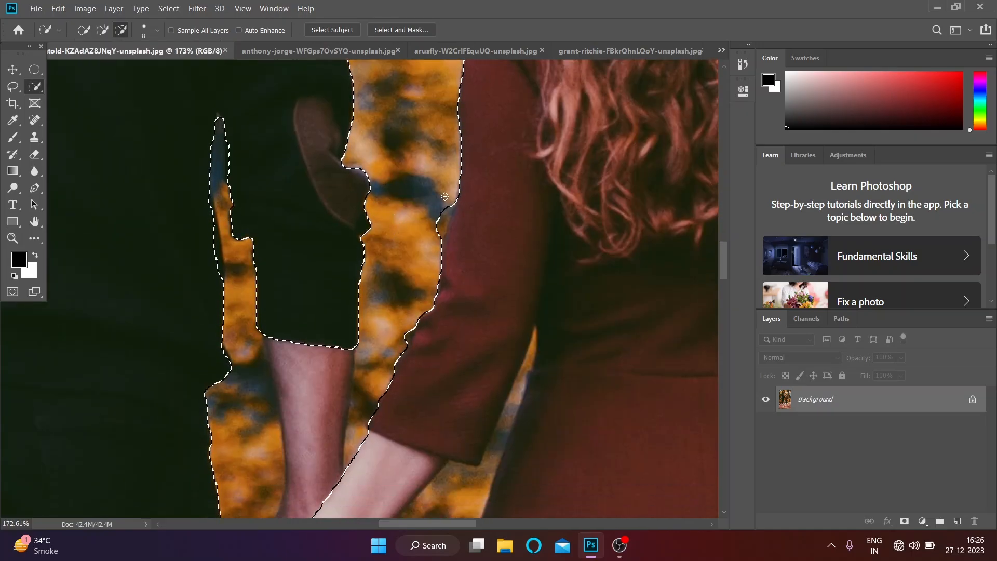
drag(444, 196, 429, 235)
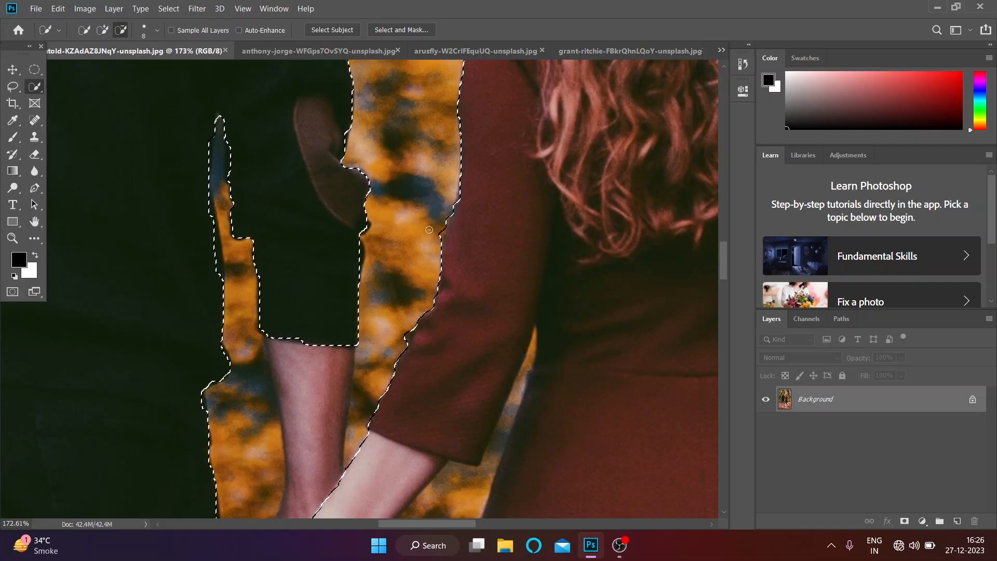
scroll(325, 231, down, 10)
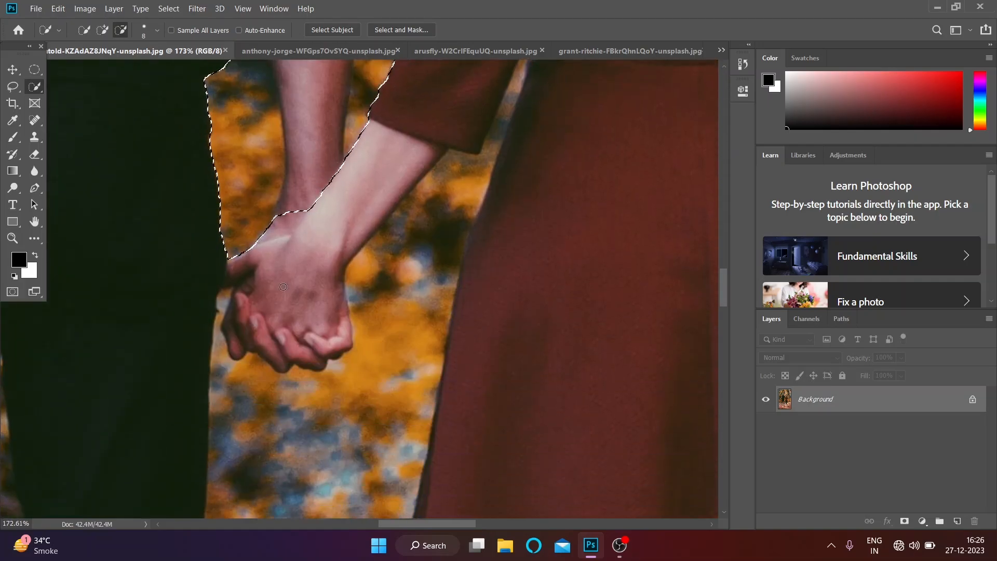
drag(276, 278, 317, 271)
scroll(279, 221, up, 2)
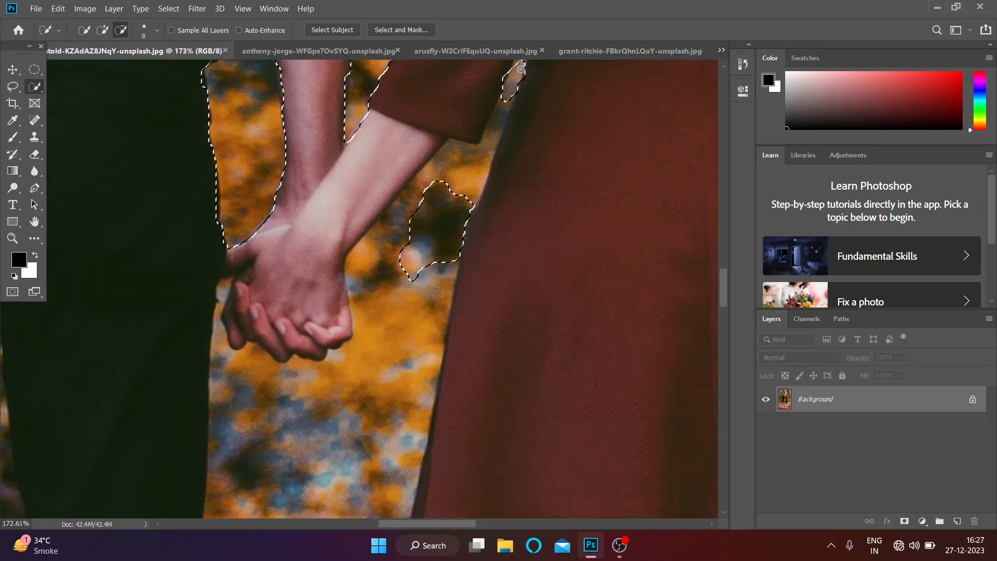
mouse_move(500, 114)
mouse_down()
mouse_move(446, 208)
mouse_move(374, 224)
mouse_move(368, 260)
mouse_move(388, 402)
mouse_up()
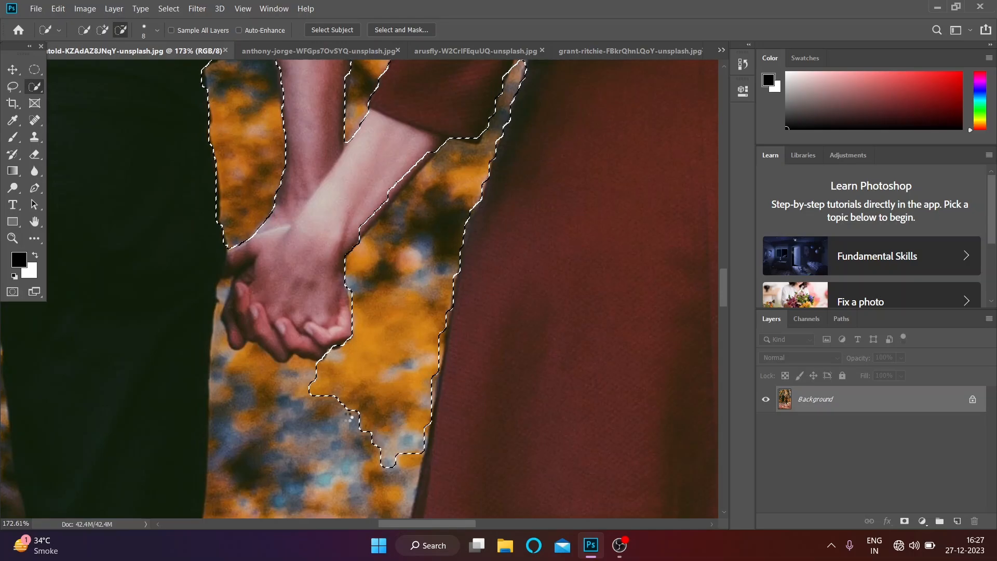
Subtract the background below the joined hands, between the man's right leg and the woman's dress and legs.
scroll(347, 415, down, 2)
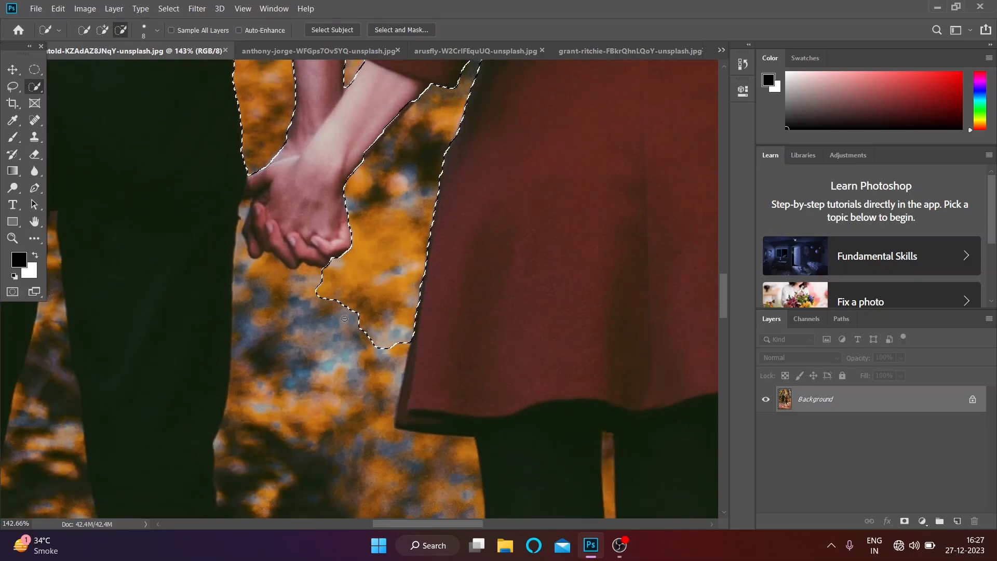
scroll(344, 319, down, 2)
mouse_move(372, 340)
mouse_down()
mouse_move(333, 289)
mouse_move(264, 303)
mouse_move(262, 228)
mouse_up()
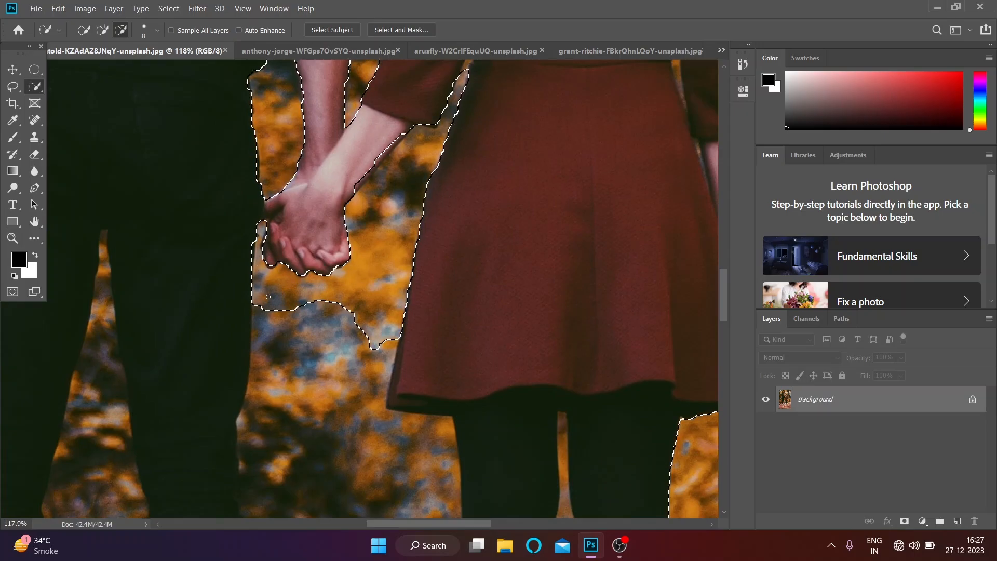
mouse_move(268, 297)
mouse_down()
mouse_move(312, 371)
mouse_move(306, 464)
mouse_up()
scroll(337, 412, down, 4)
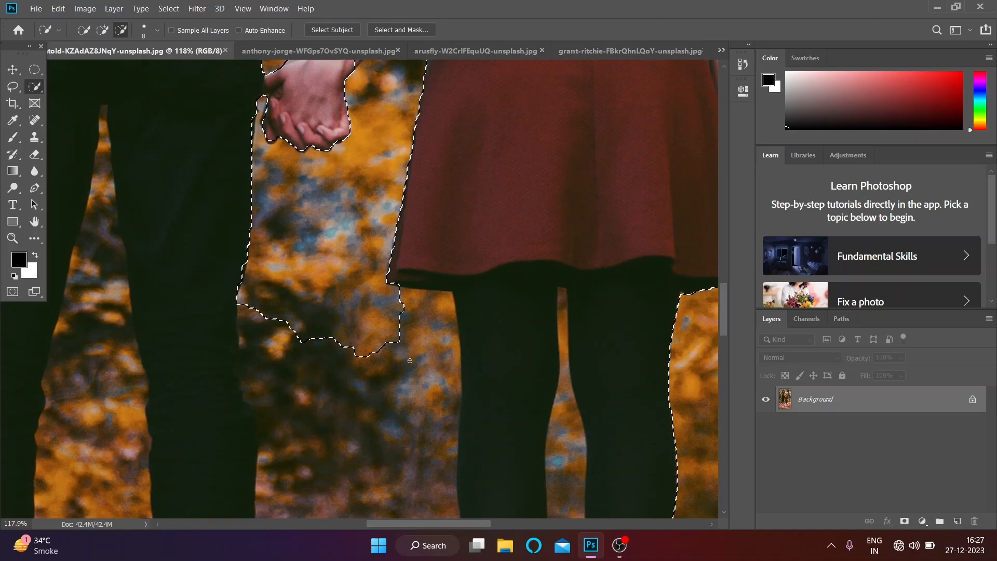
drag(410, 404, 363, 471)
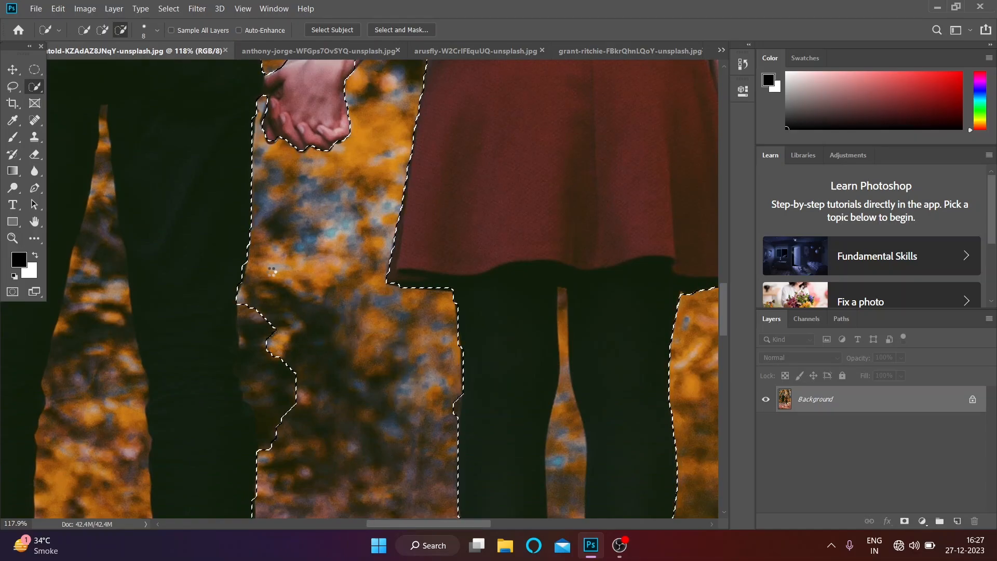
drag(254, 345, 270, 389)
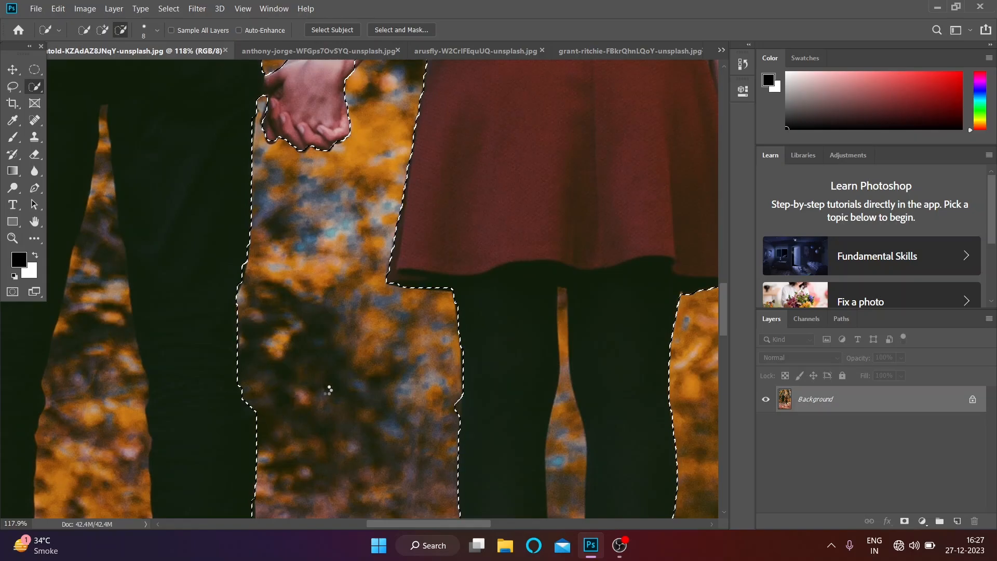
Subtract the remaining background between the man's legs from the selection.
scroll(328, 390, down, 5)
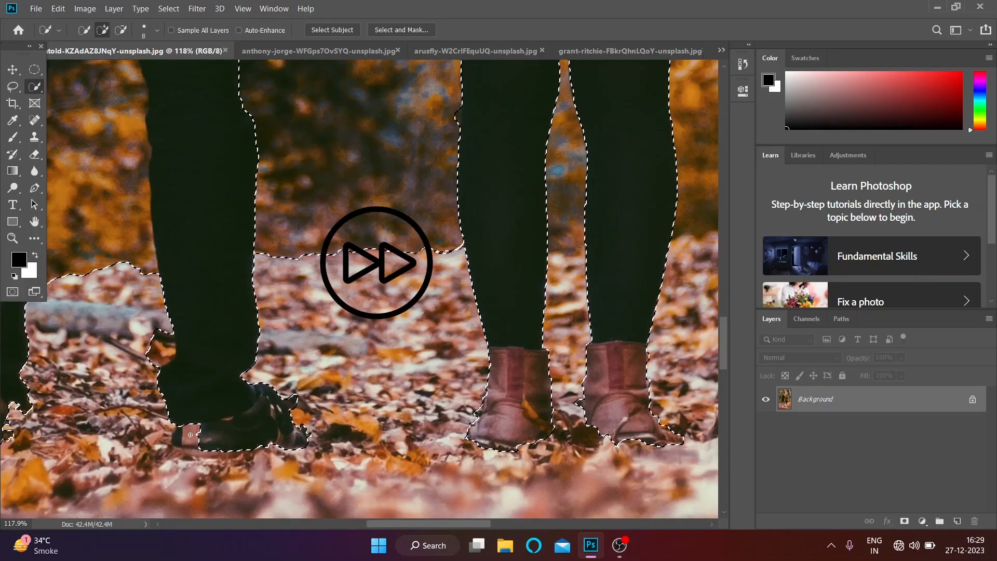
scroll(176, 304, down, 11)
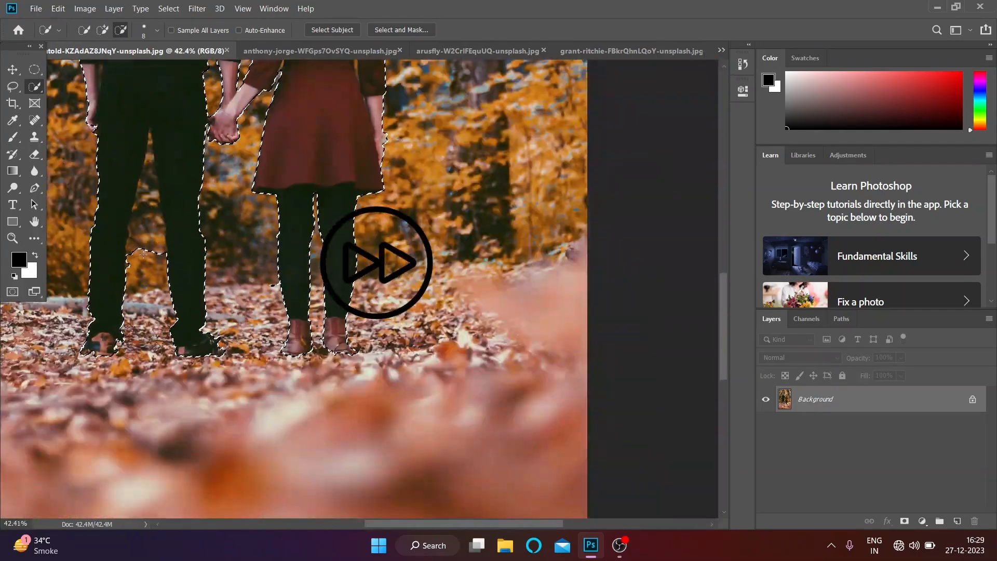
mouse_move(148, 255)
mouse_down()
mouse_move(150, 131)
mouse_move(138, 207)
mouse_up()
scroll(83, 351, up, 16)
scroll(153, 359, down, 10)
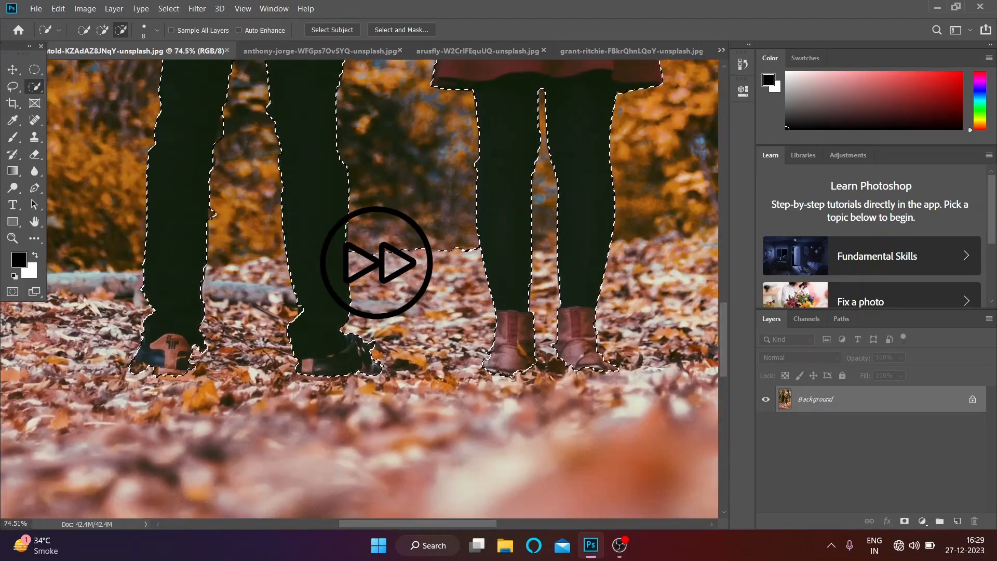
Subtract the background beside the woman's right sleeve and the small gap between the man's left forearm and torso.
scroll(667, 266, up, 9)
drag(666, 265, 666, 277)
scroll(667, 266, up, 4)
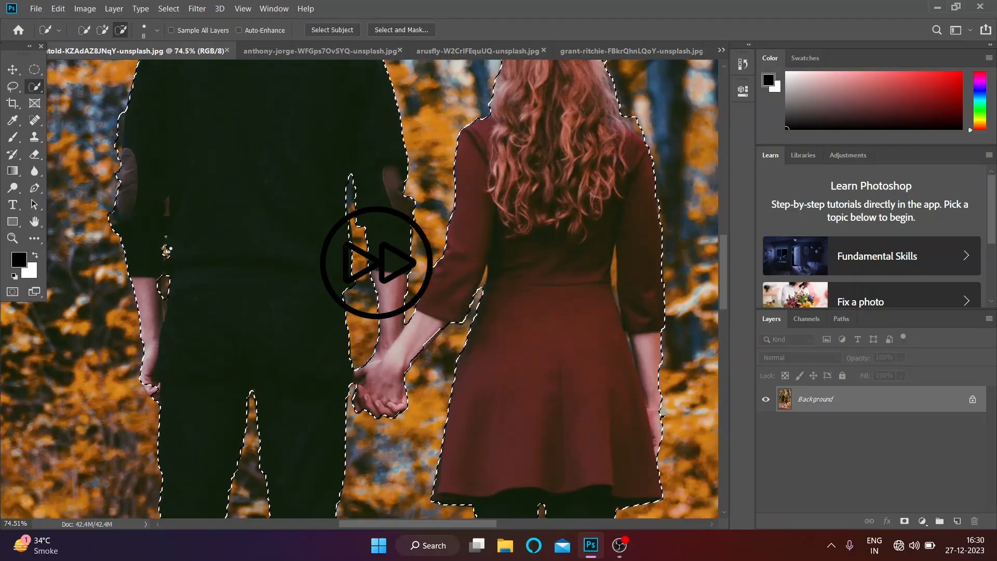
alt+click(165, 251)
drag(164, 287, 164, 309)
scroll(159, 310, up, 7)
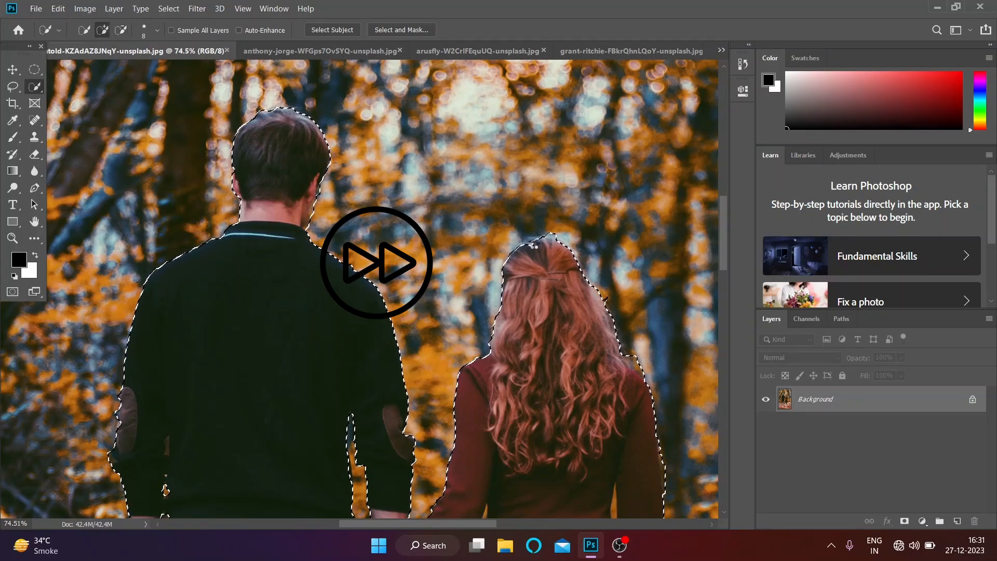
Trim the selection at the crown of the woman's hair, copy the couple to a new layer and hide the Background layer.
alt+click(553, 237)
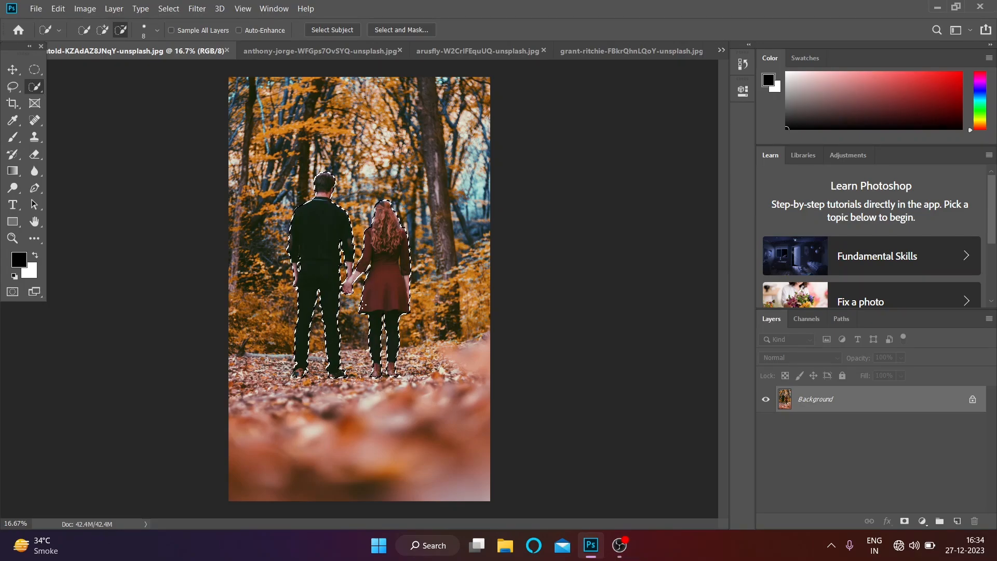
key(ctrl+j)
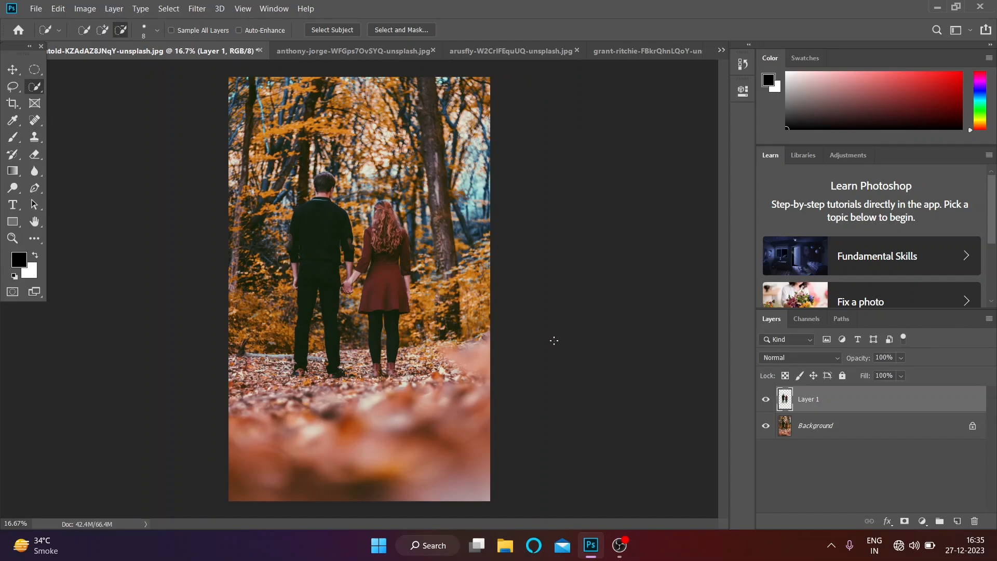
click(766, 426)
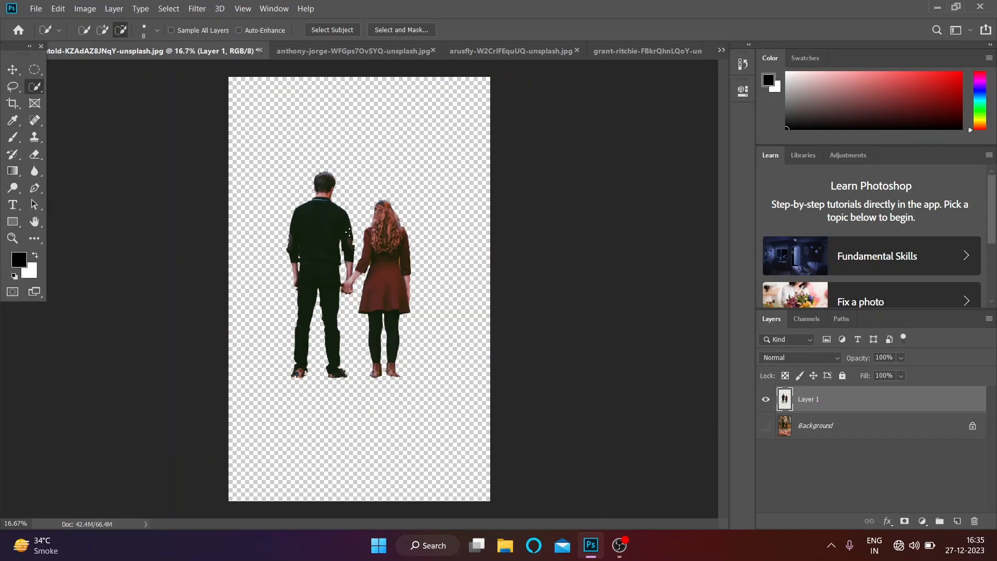
Move the cut-out couple into the beach photo document and position them on the sand.
click(14, 70)
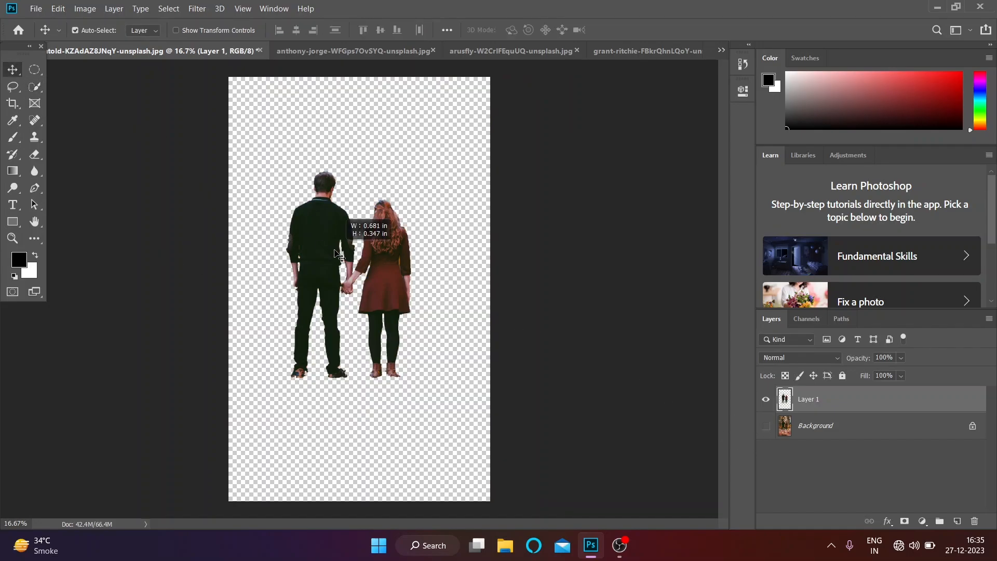
drag(349, 287, 334, 210)
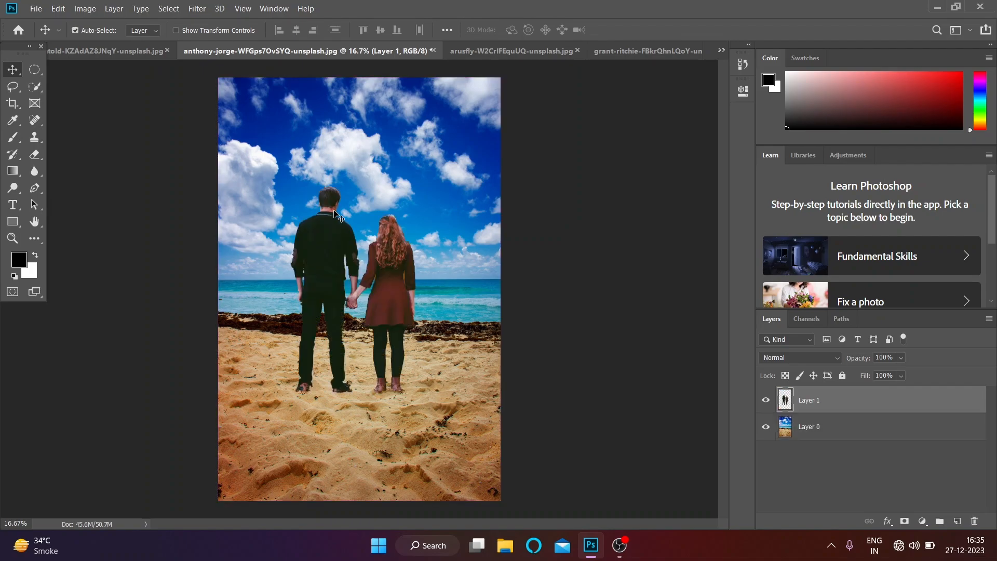
drag(306, 252, 343, 250)
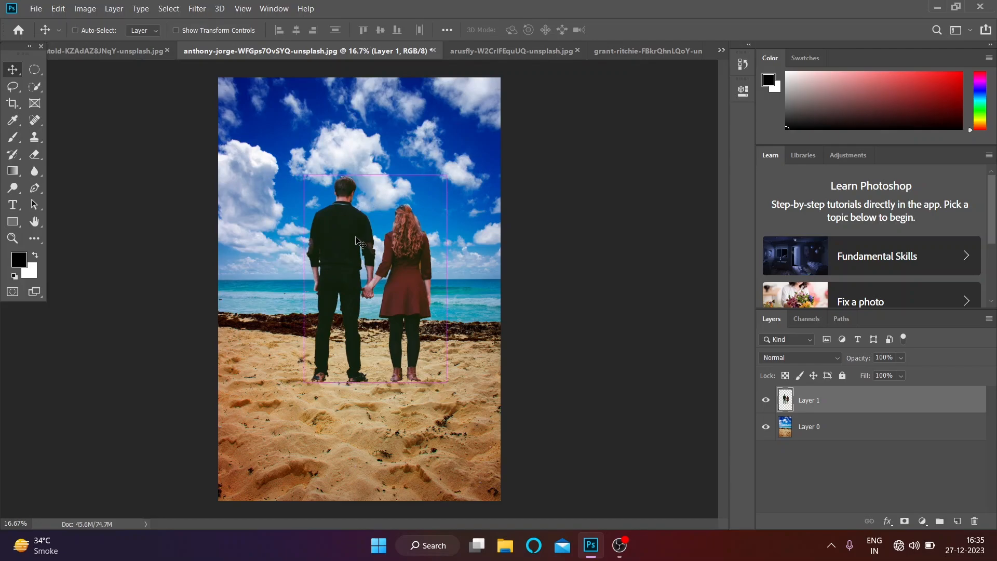
Enlarge the couple with Free Transform and centre them horizontally on the beach.
key(ctrl+t)
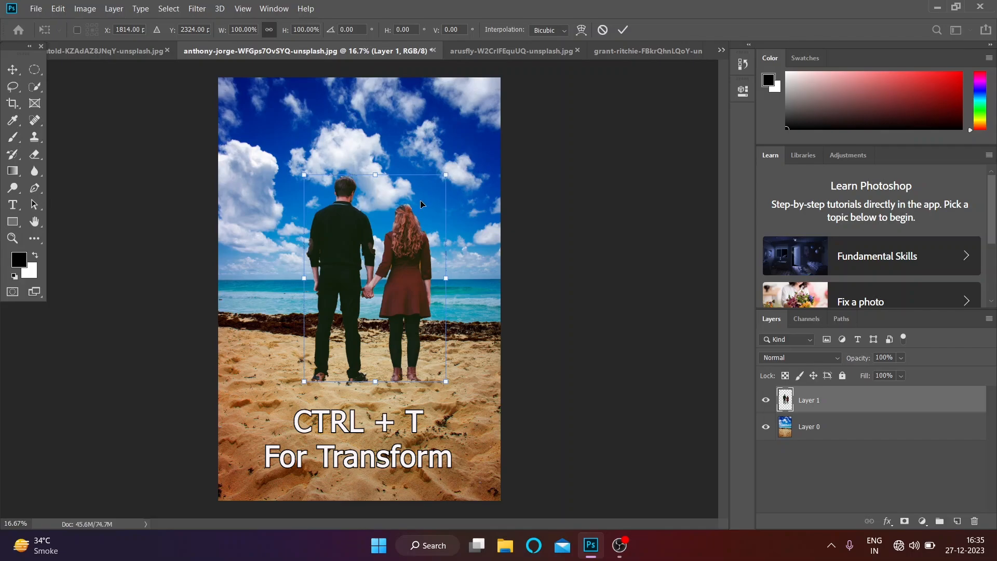
drag(445, 178, 474, 123)
drag(383, 229, 322, 246)
click(623, 29)
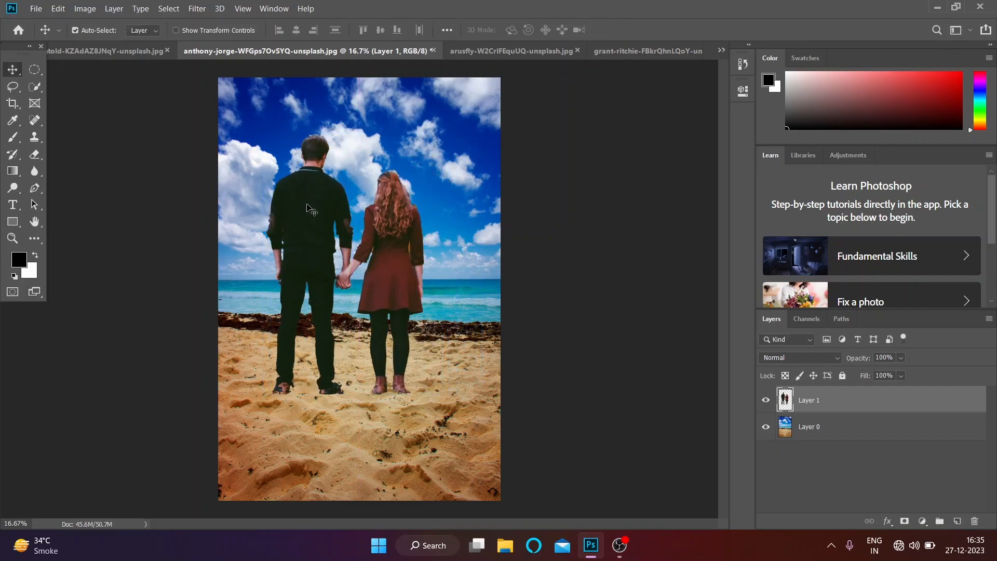
drag(312, 205, 318, 206)
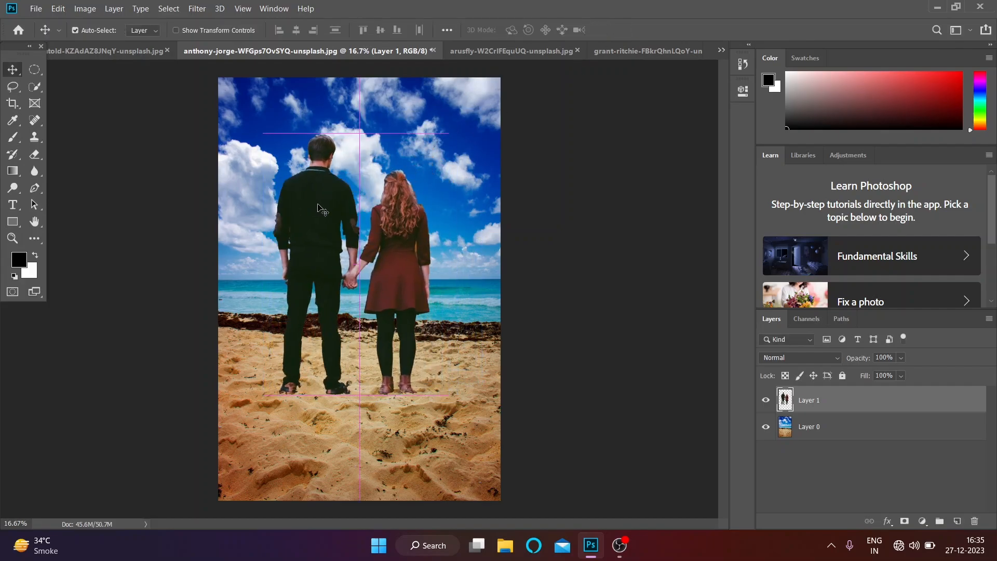
Switch to the seascape photo with the flying birds and activate the Magic Wand tool.
click(40, 88)
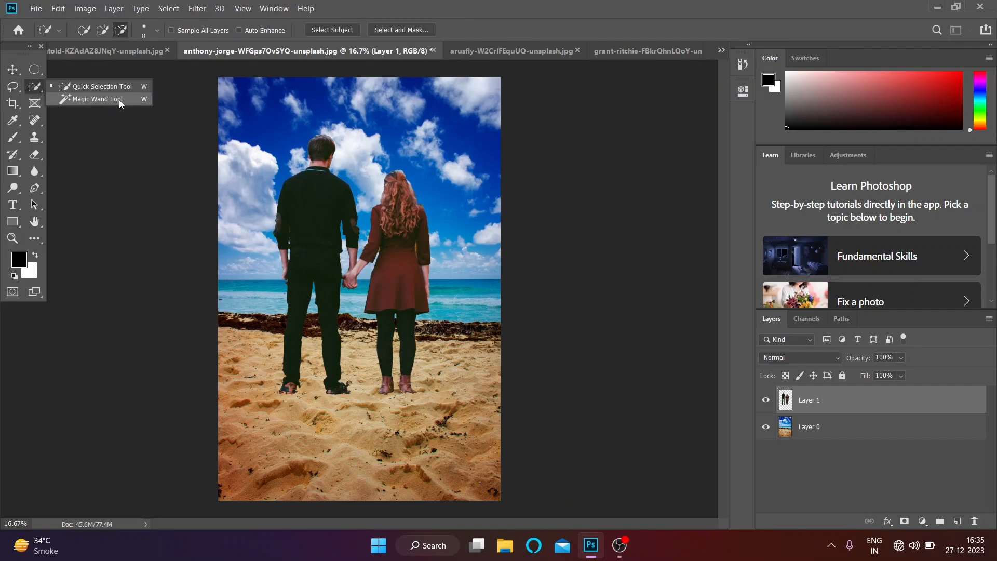
click(474, 52)
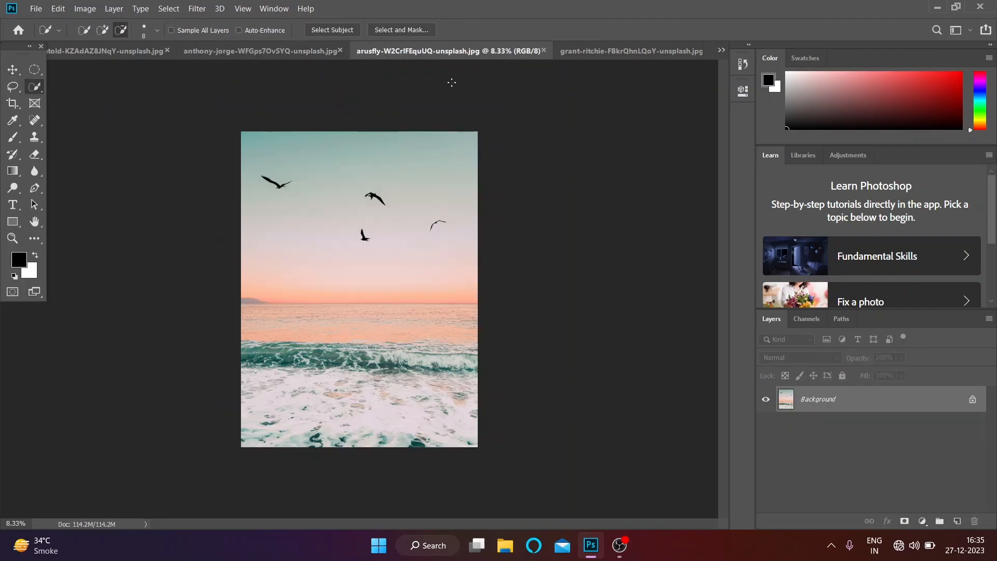
right_click(42, 91)
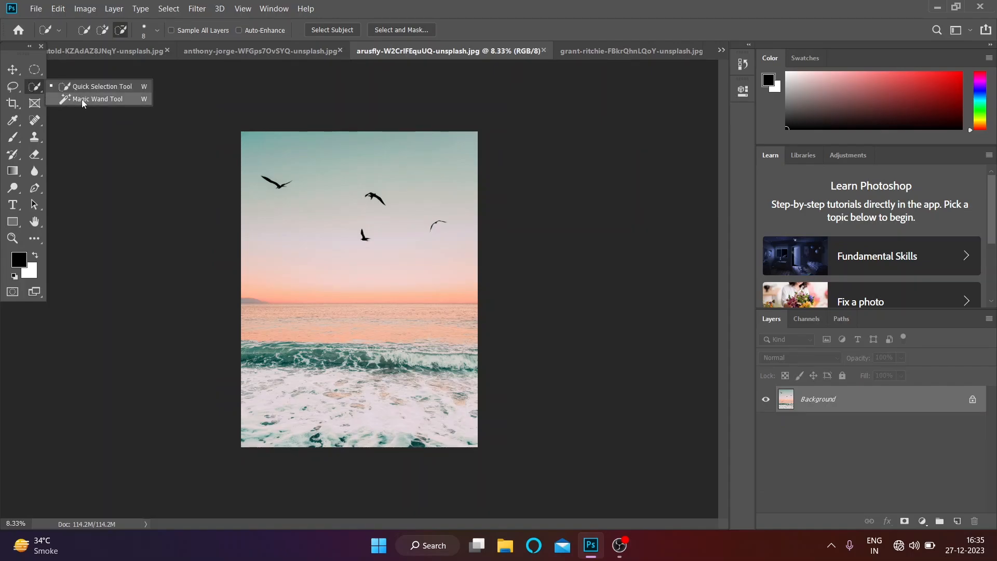
click(9, 91)
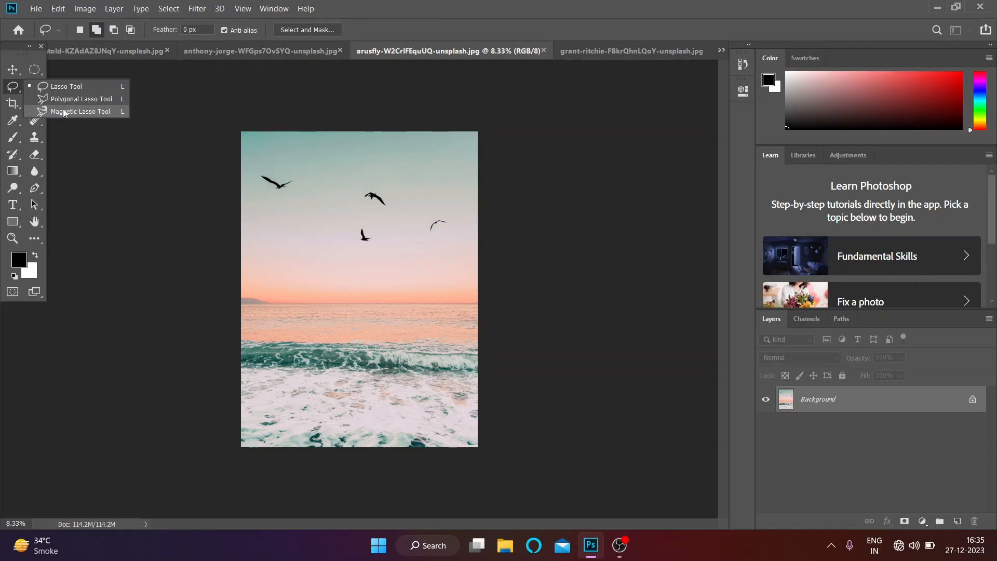
click(41, 86)
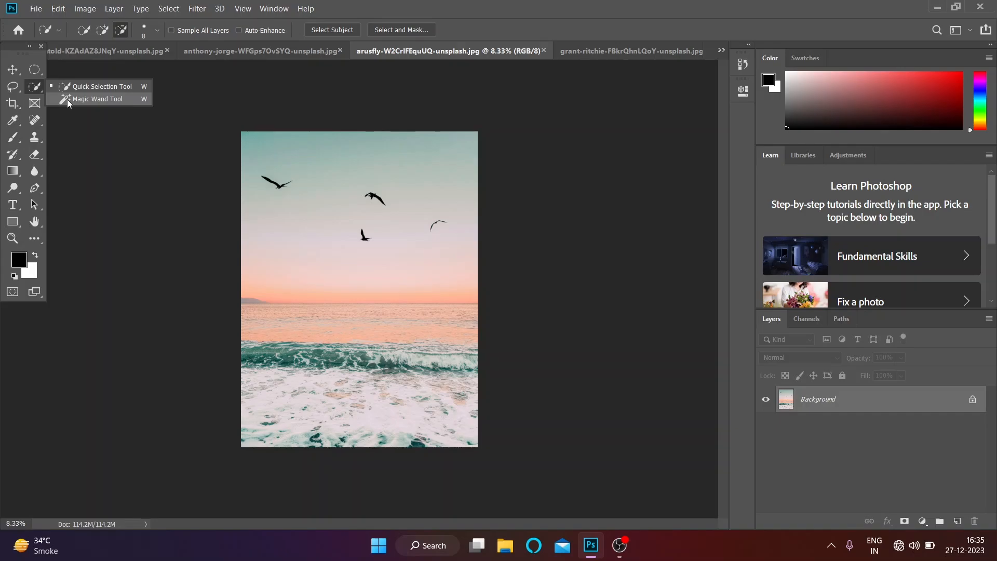
click(67, 99)
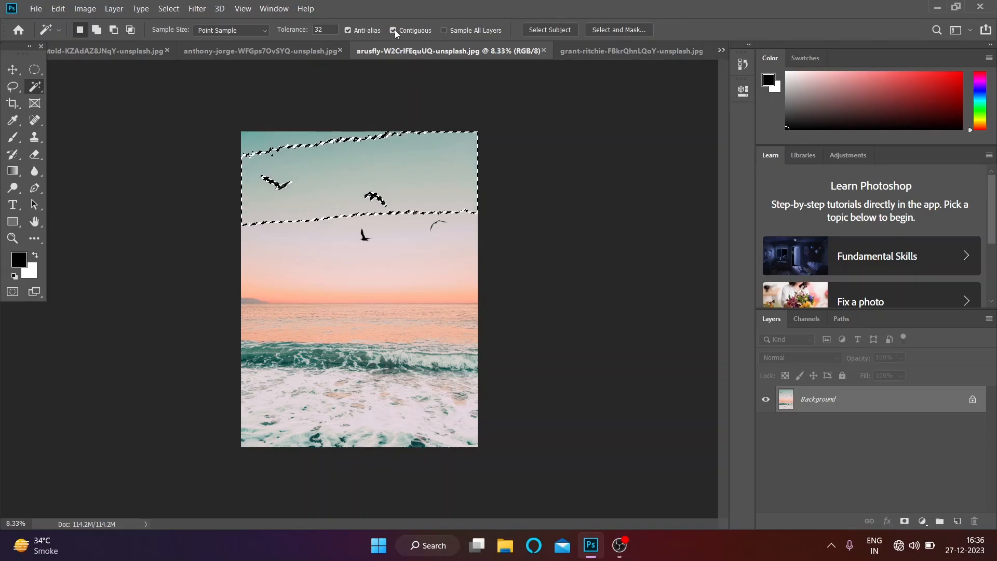
Turn off Contiguous for the Magic Wand, try a selection on the upper sky, and clear it.
key(ctrl+d)
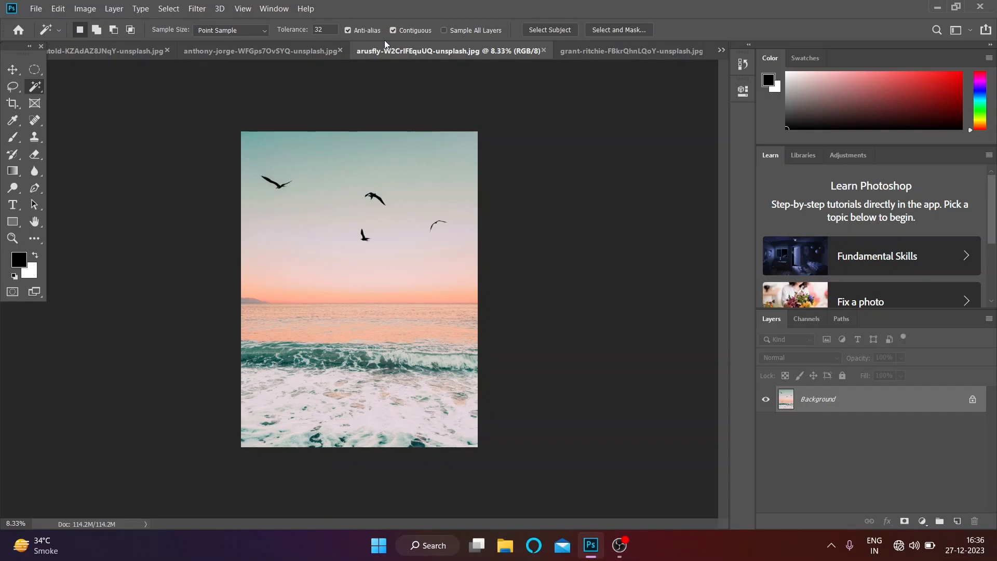
click(393, 30)
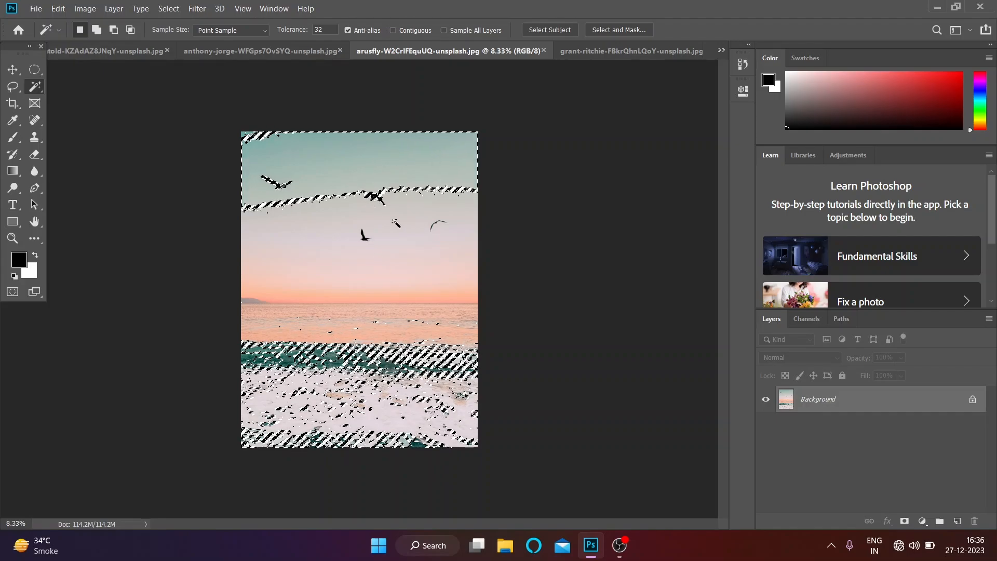
key(ctrl+d)
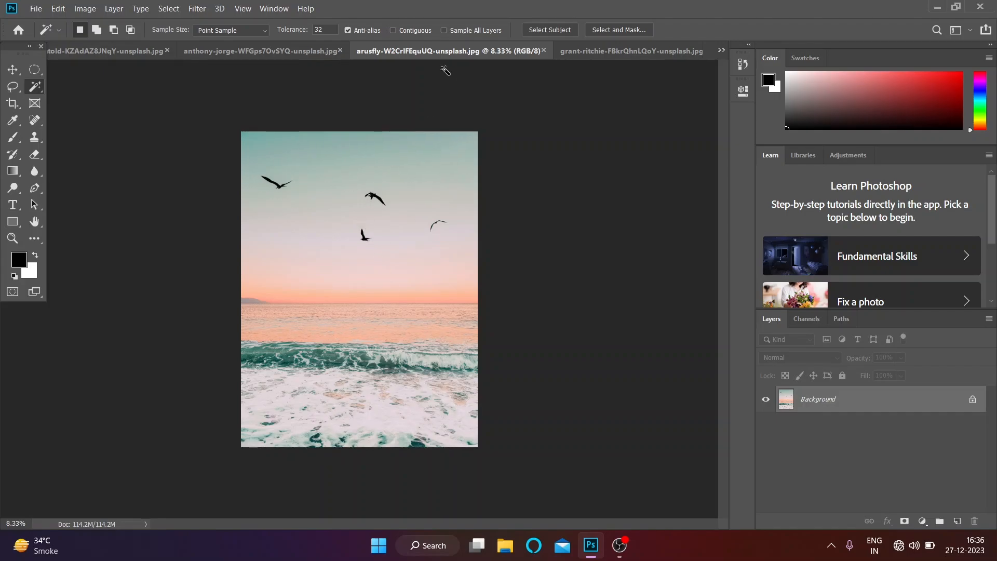
Switch to the photo of the hill and lake under a starry sky and select its blue upper sky with the Magic Wand.
click(580, 51)
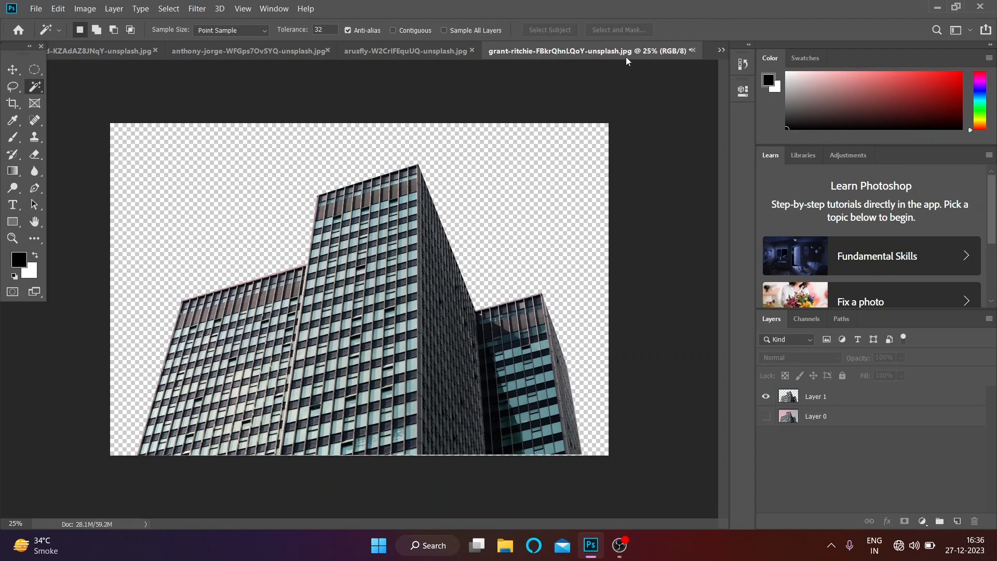
click(363, 48)
click(722, 50)
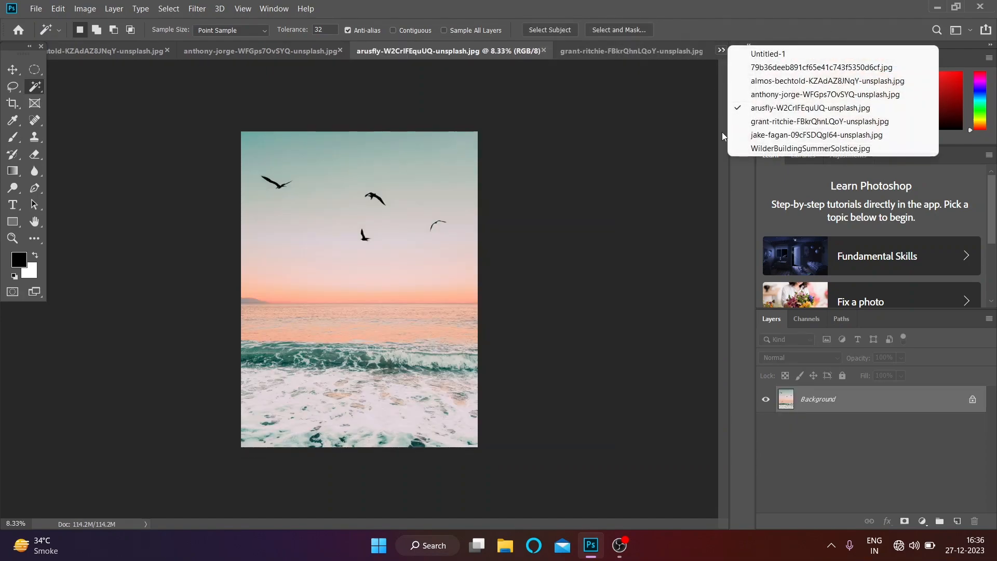
click(816, 135)
key(z)
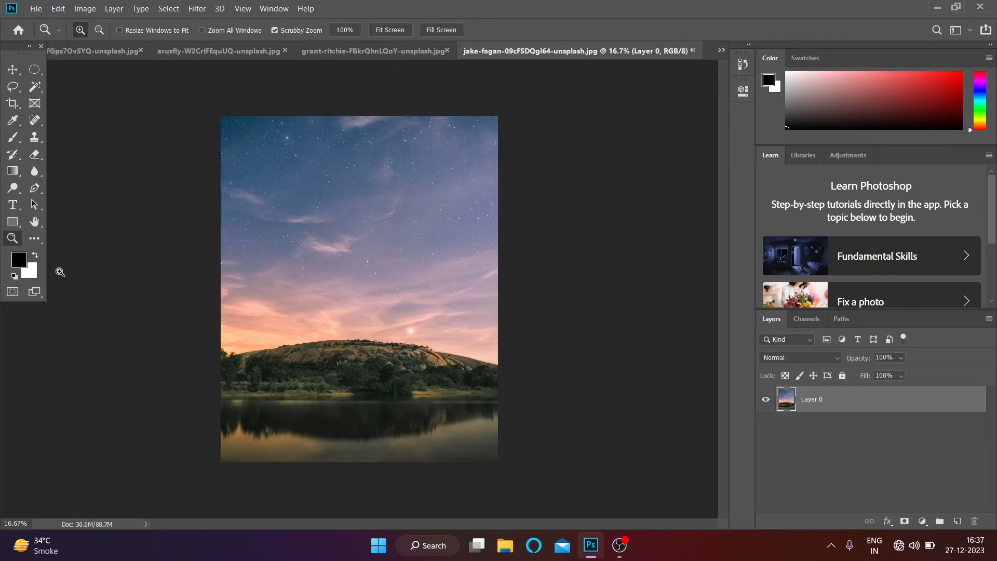
click(35, 86)
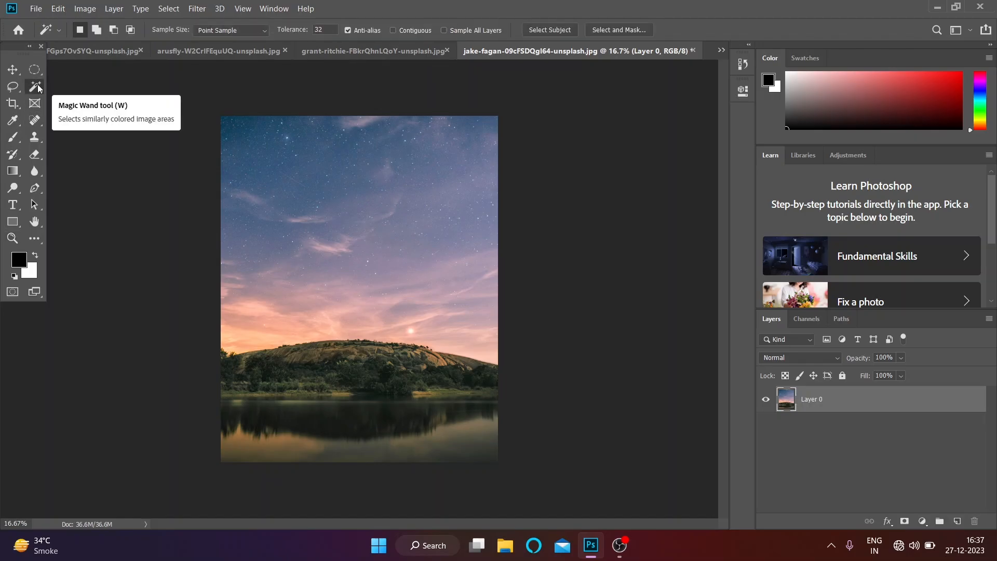
click(344, 203)
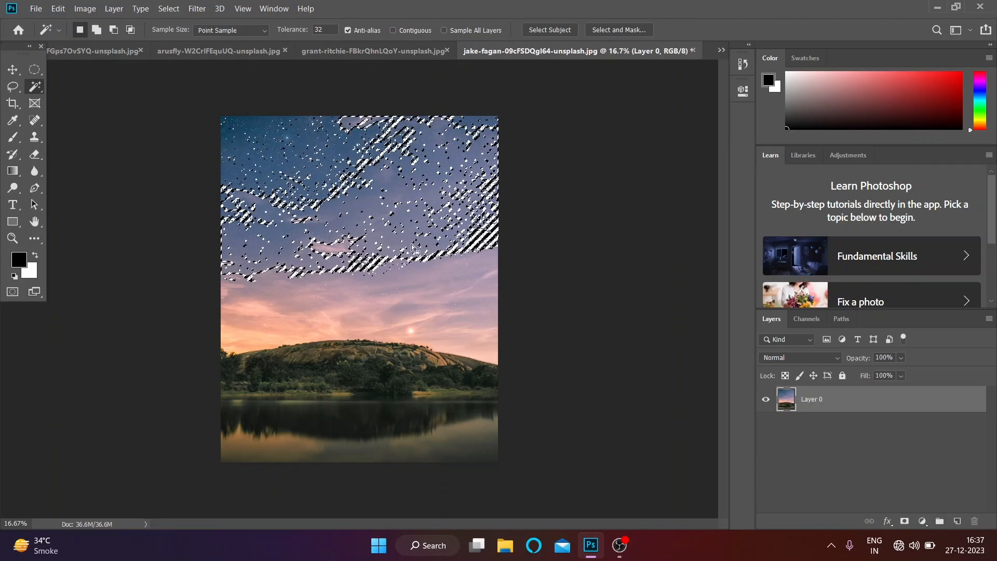
Set the Magic Wand tolerance to 40 and reselect the upper sky.
double_click(319, 29)
text(40)
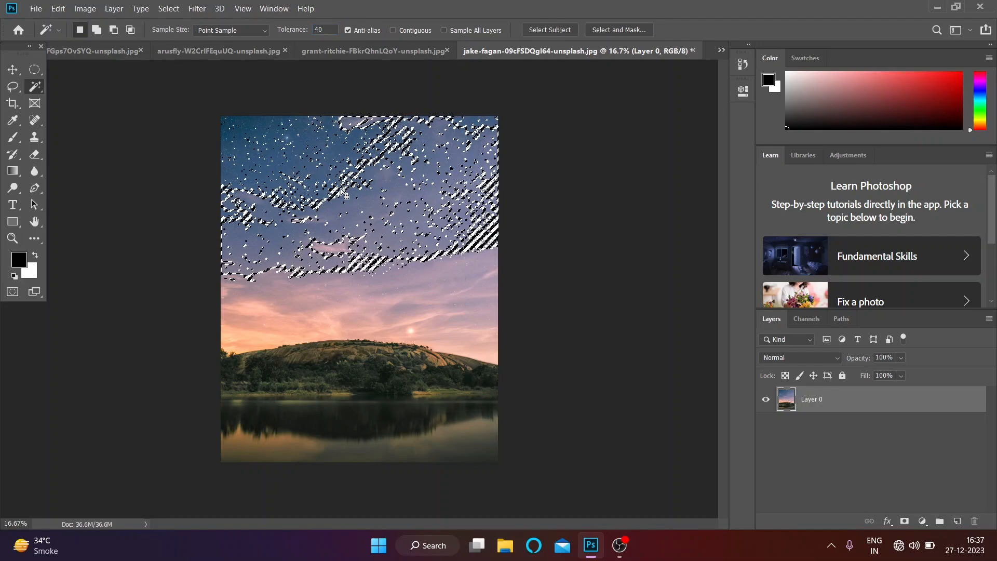
click(330, 185)
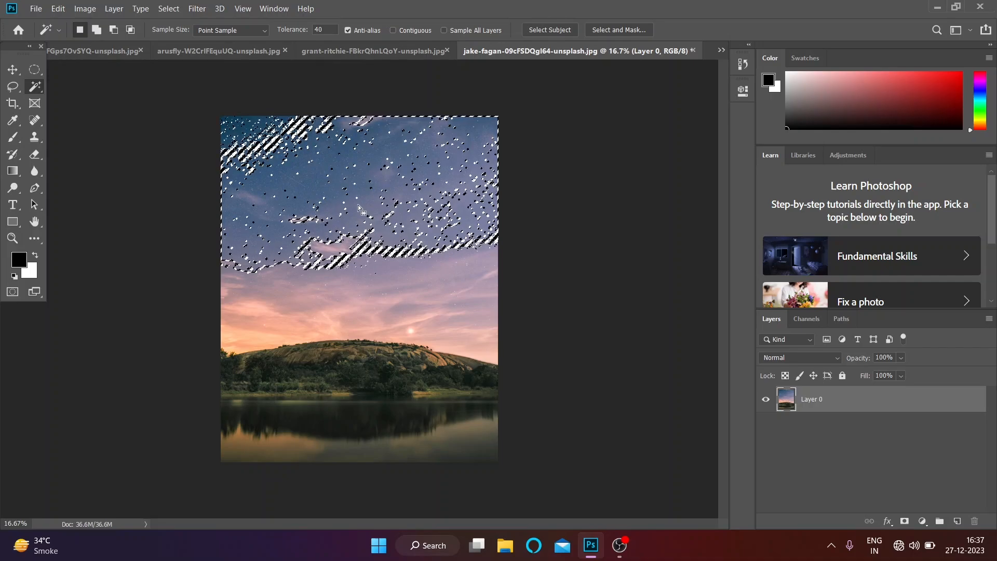
Set the Magic Wand tolerance to 70, reselect the sky, and clear the selection.
click(308, 32)
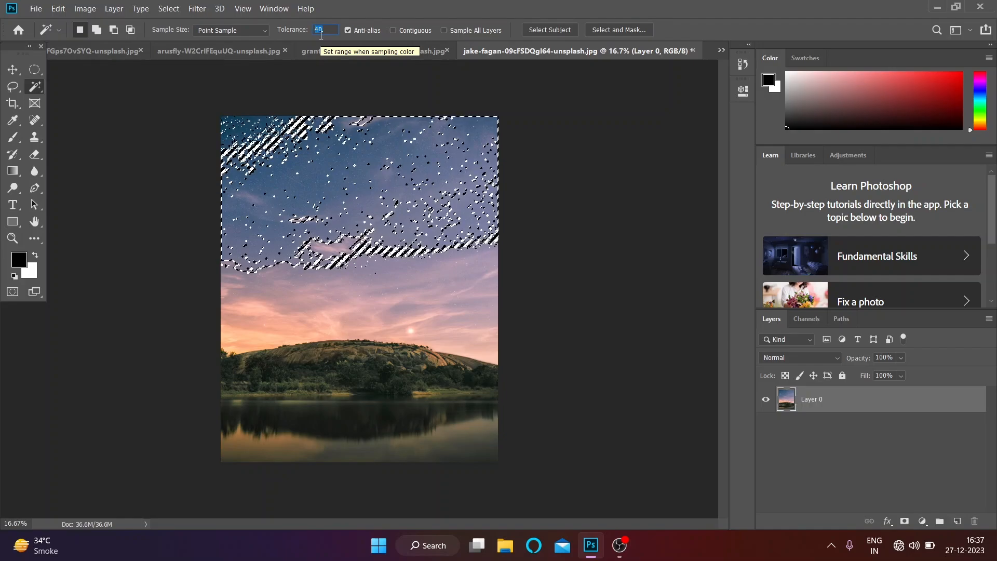
text(70)
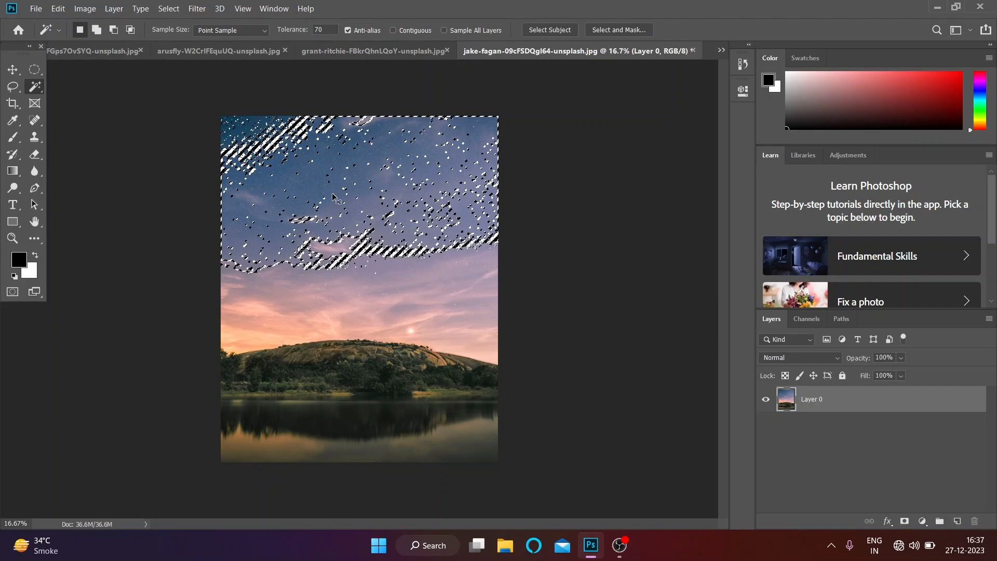
click(342, 220)
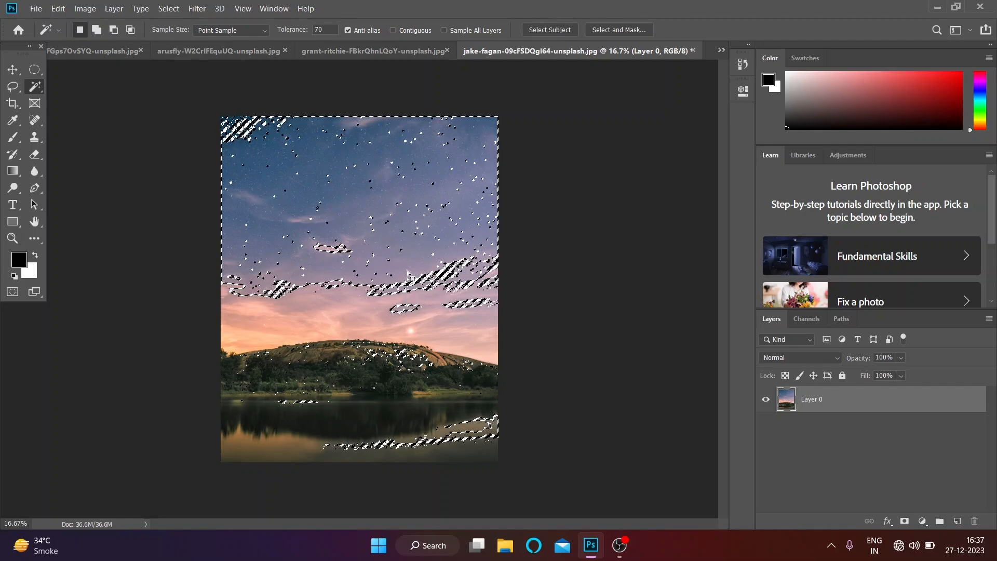
key(ctrl+d)
Select the dark hill and lake with the Magic Wand, and add their unselected patches using the Quick Selection tool.
click(357, 428)
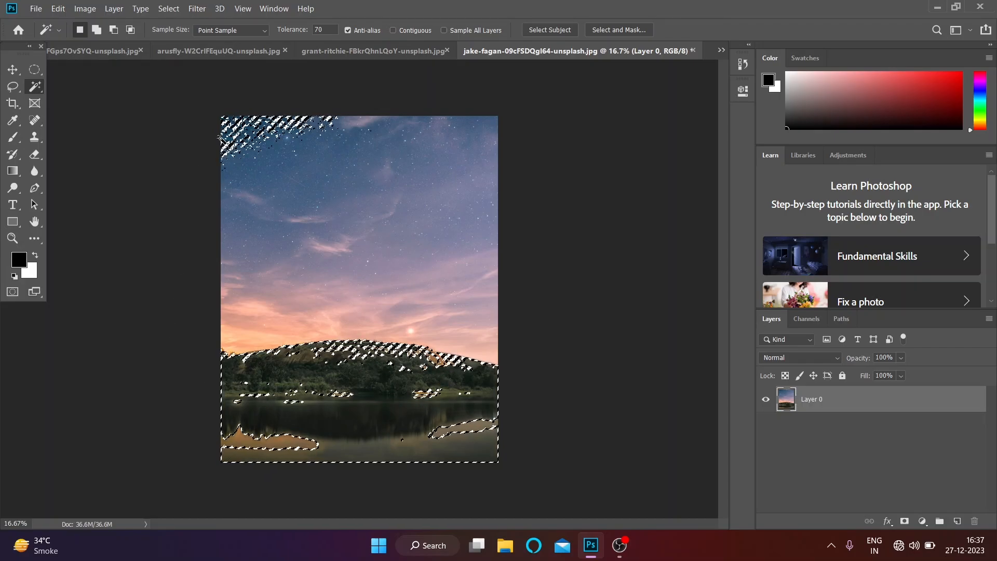
right_click(35, 87)
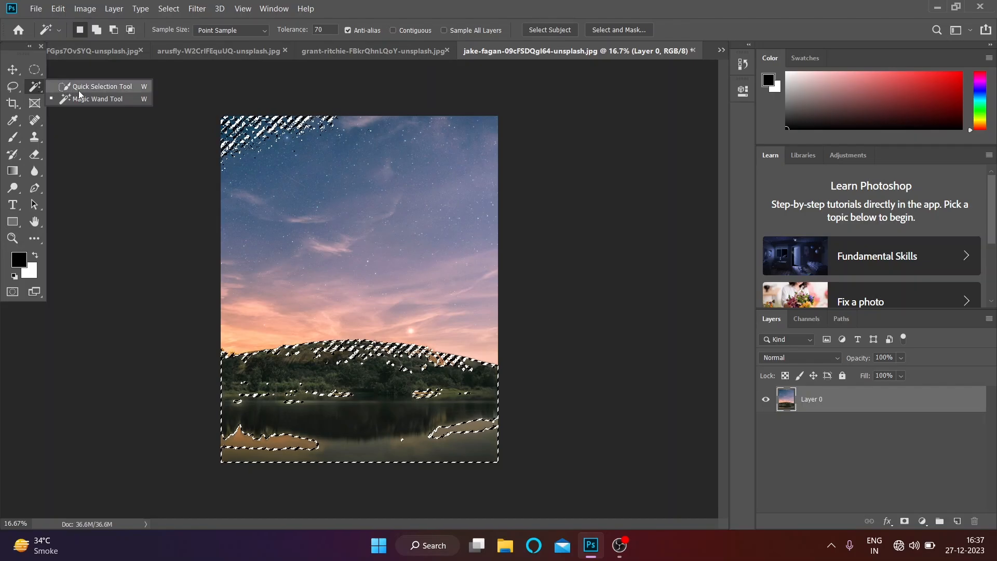
click(79, 90)
drag(326, 418, 259, 432)
click(105, 35)
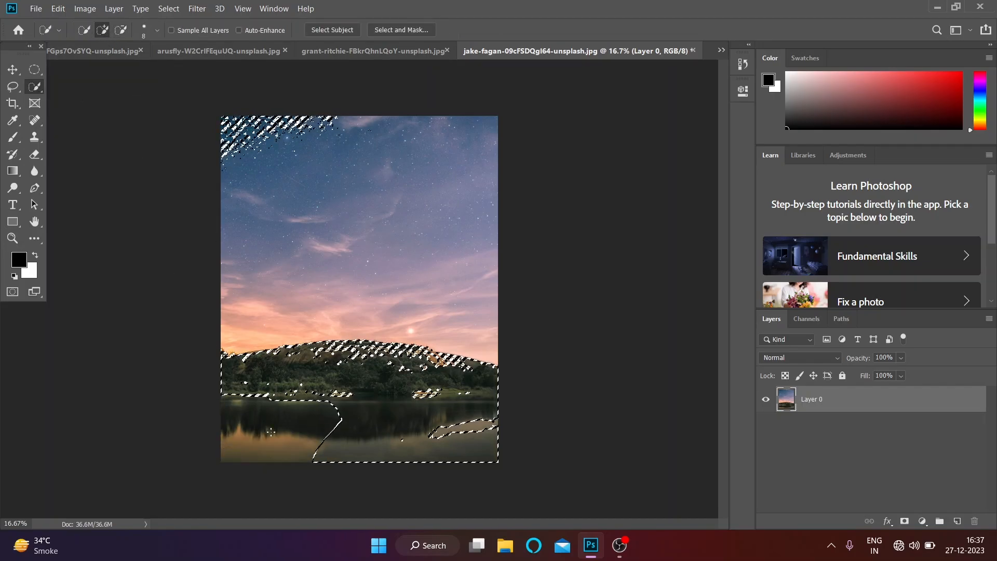
mouse_move(351, 419)
mouse_down()
mouse_move(308, 442)
mouse_move(252, 419)
mouse_move(317, 407)
mouse_move(312, 442)
mouse_up()
drag(348, 414, 325, 414)
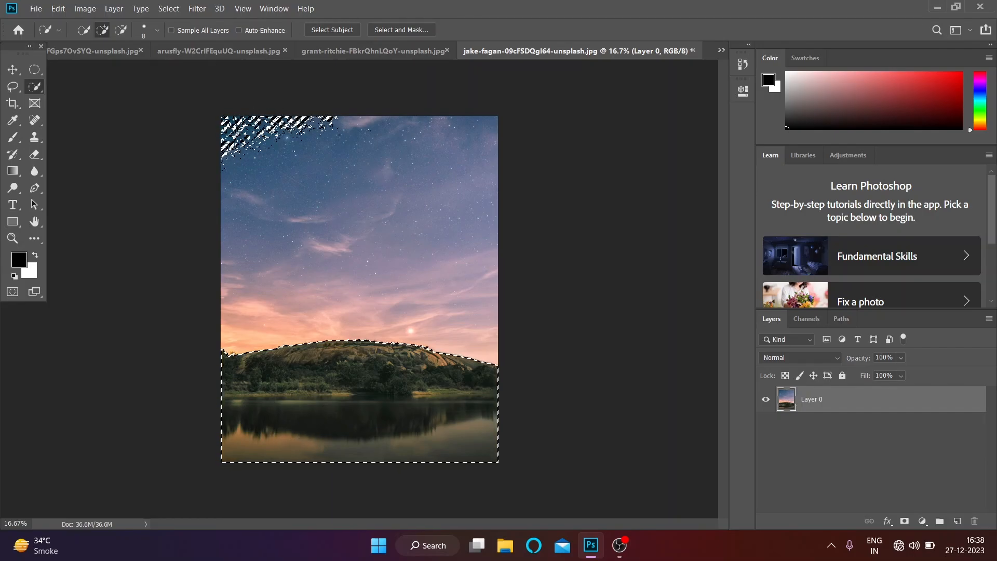
Switch the Quick Selection tool to subtract mode and enlarge its brush to 175 px.
click(121, 29)
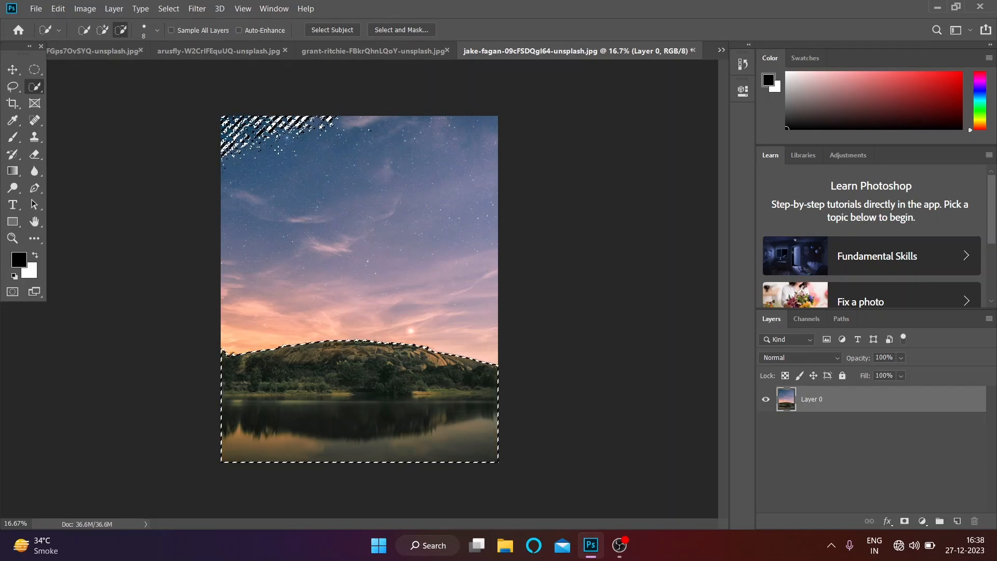
key(bracketright)
key(bracketright)
key(bracketright)
key(bracketright)
key(bracketright)
key(bracketright)
key(bracketright)
key(bracketright)
key(bracketright)
key(bracketright)
key(bracketright)
key(bracketright)
key(bracketright)
key(bracketright)
key(bracketright)
key(bracketright)
key(bracketright)
key(bracketright)
Reduce the Quick Selection brush to 95 px and open the brush settings.
scroll(274, 193, up, 3)
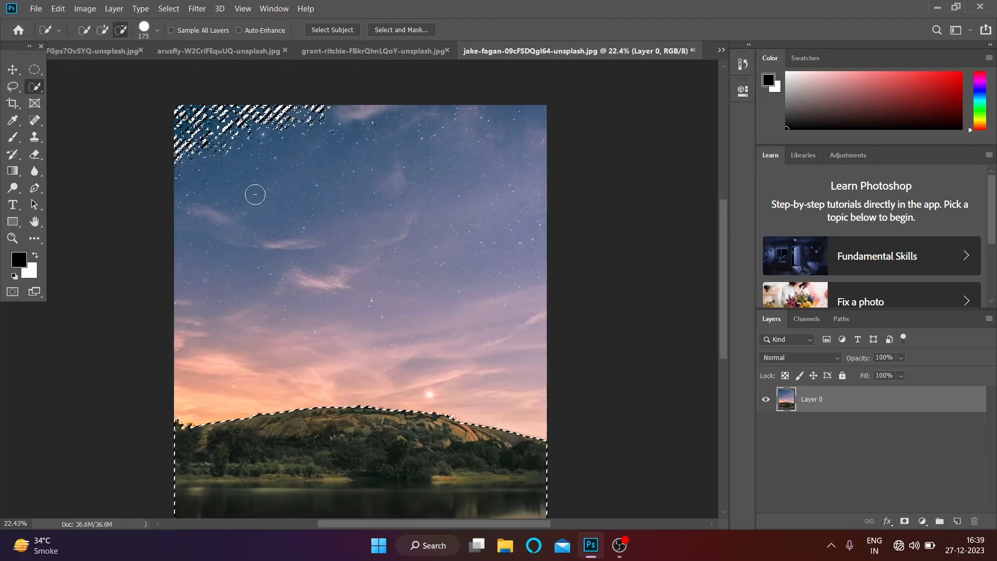
scroll(254, 193, down, 1)
click(157, 30)
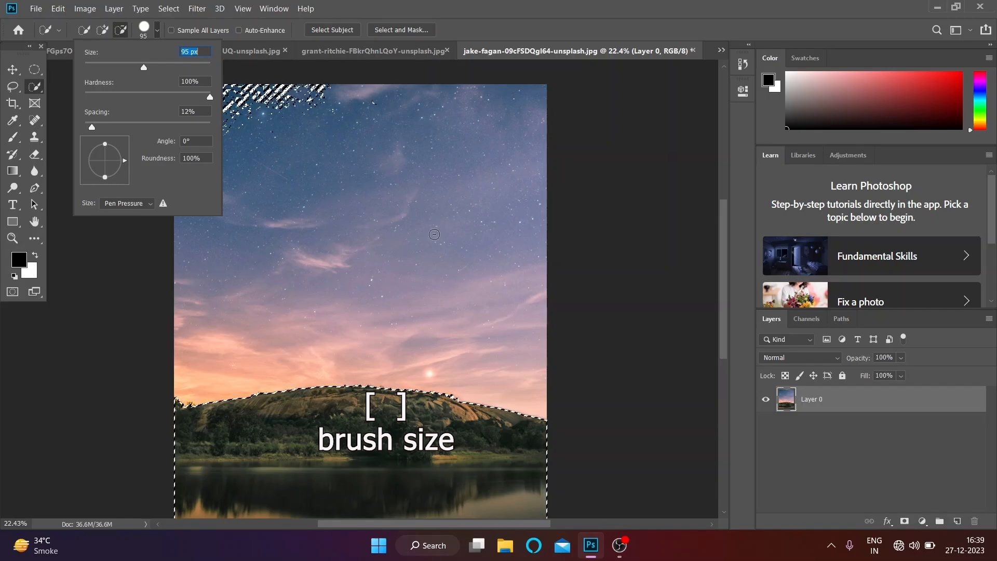
Enlarge the Quick Selection brush to 700 px and subtract the stray patches in the sky's upper-left corner from the selection.
text(80)
key(Return)
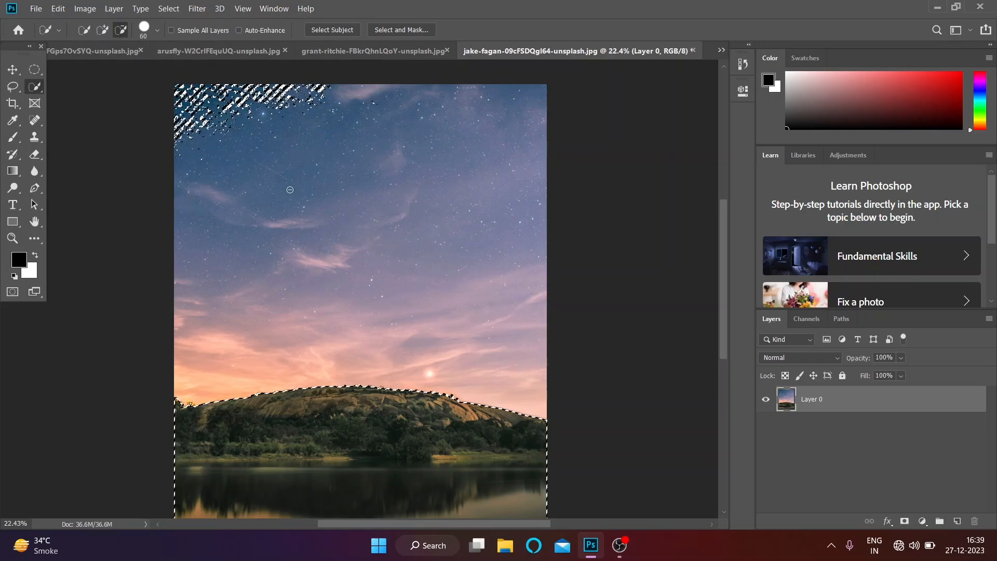
key(bracketright)
key(bracketright)
key(bracketright)
key(bracketright)
key(bracketright)
key(bracketright)
key(bracketright)
key(bracketright)
key(bracketright)
key(bracketright)
key(bracketright)
key(bracketright)
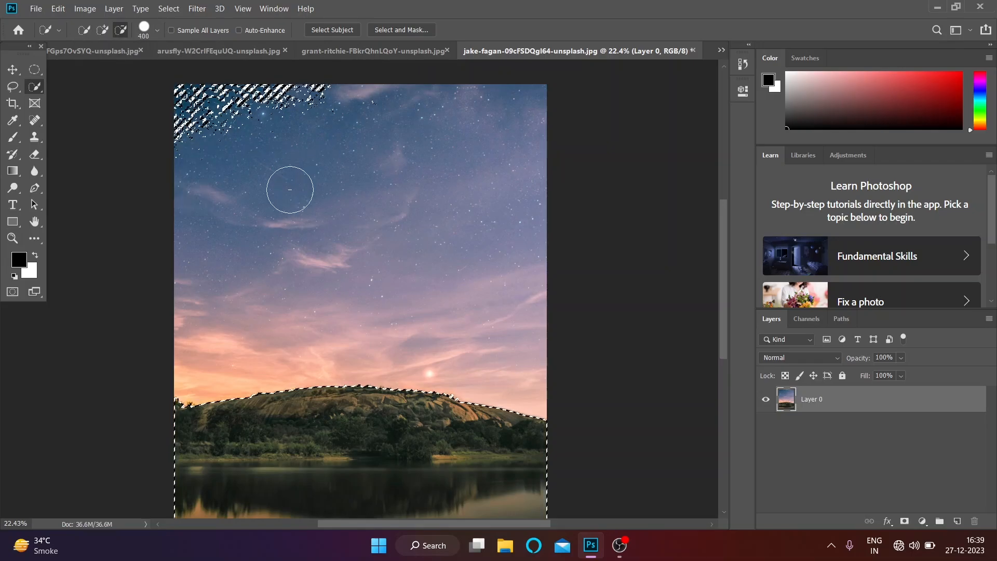
key(p)
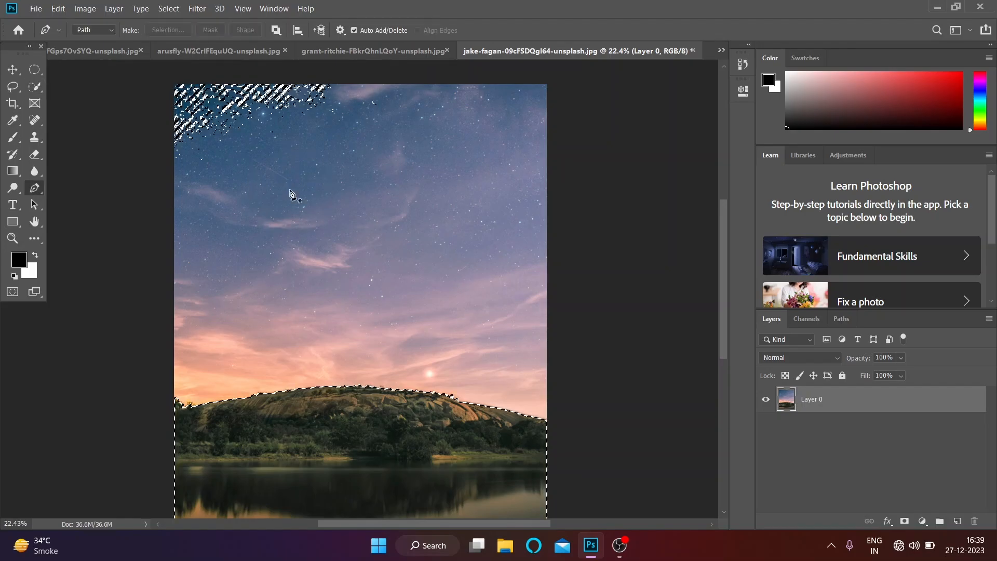
click(34, 87)
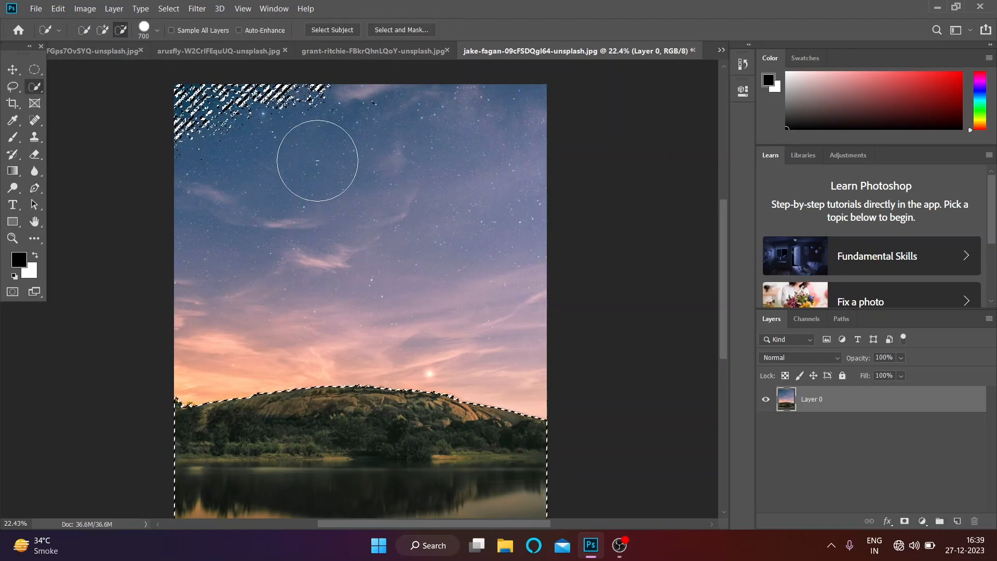
drag(302, 138, 217, 113)
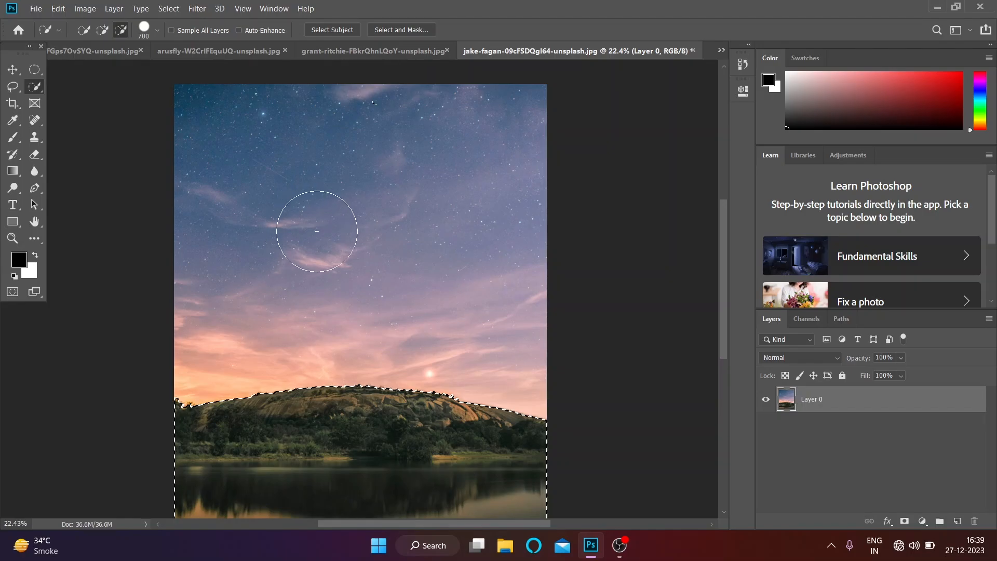
Reduce the Quick Selection brush to 400 px.
key(bracketleft)
key(bracketleft)
key(bracketleft)
key(bracketleft)
scroll(319, 228, down, 1)
key(bracketright)
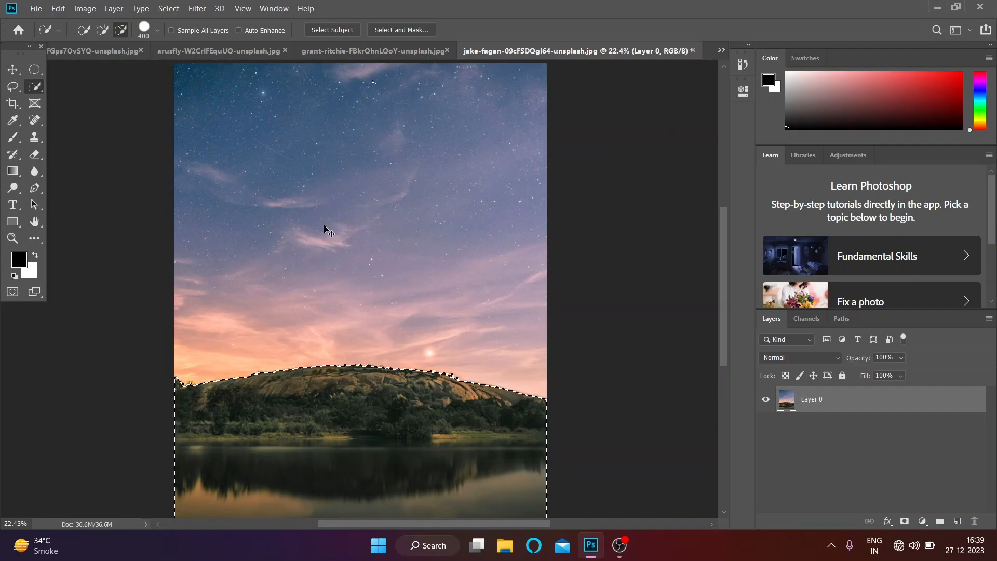
Copy the selected hill and lake to a new layer and hide the original Layer 0.
key(ctrl+j)
click(766, 426)
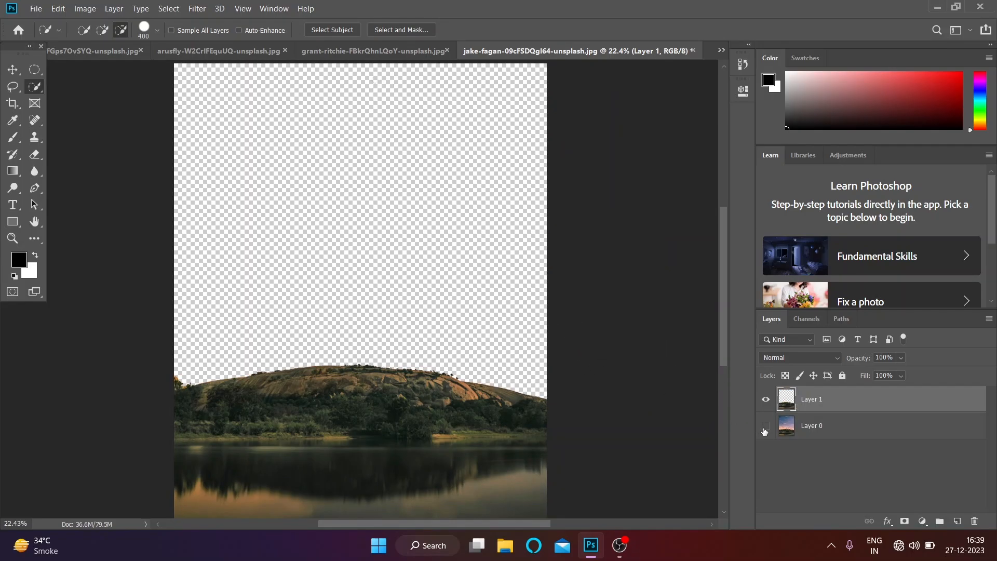
scroll(520, 379, down, 2)
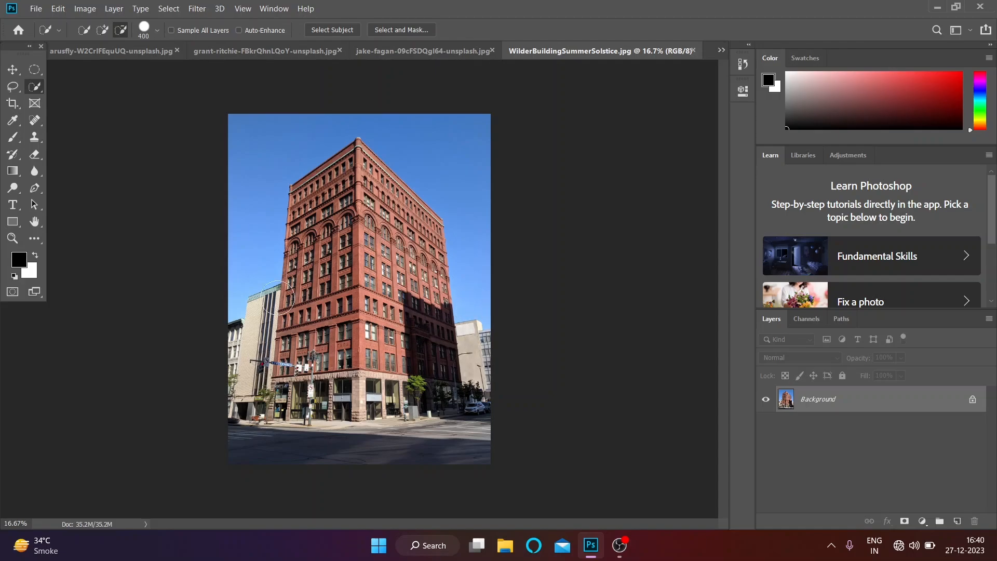
Select the blue sky around the red building in WilderBuildingSummerSolstice.jpg with the Magic Wand.
right_click(36, 89)
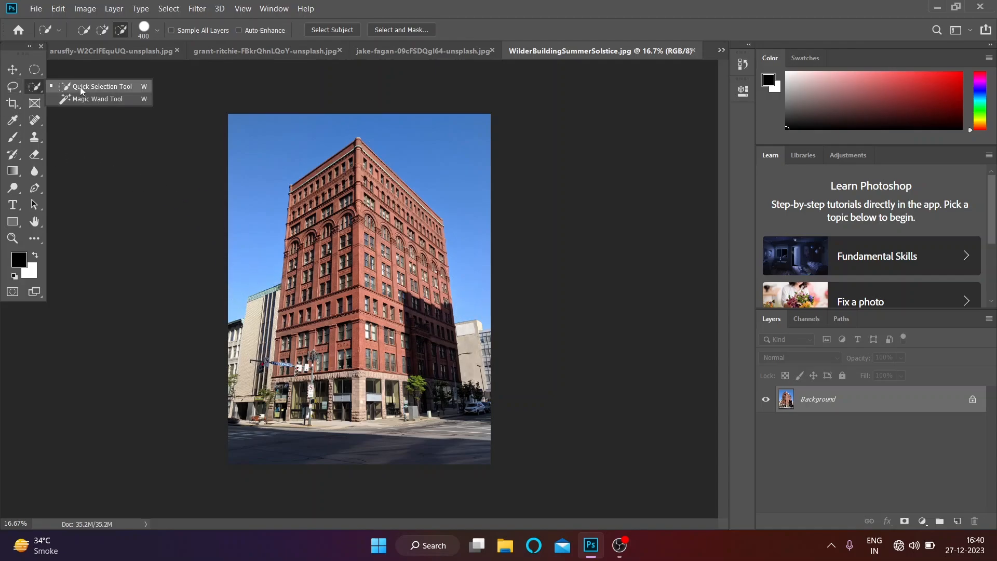
click(78, 98)
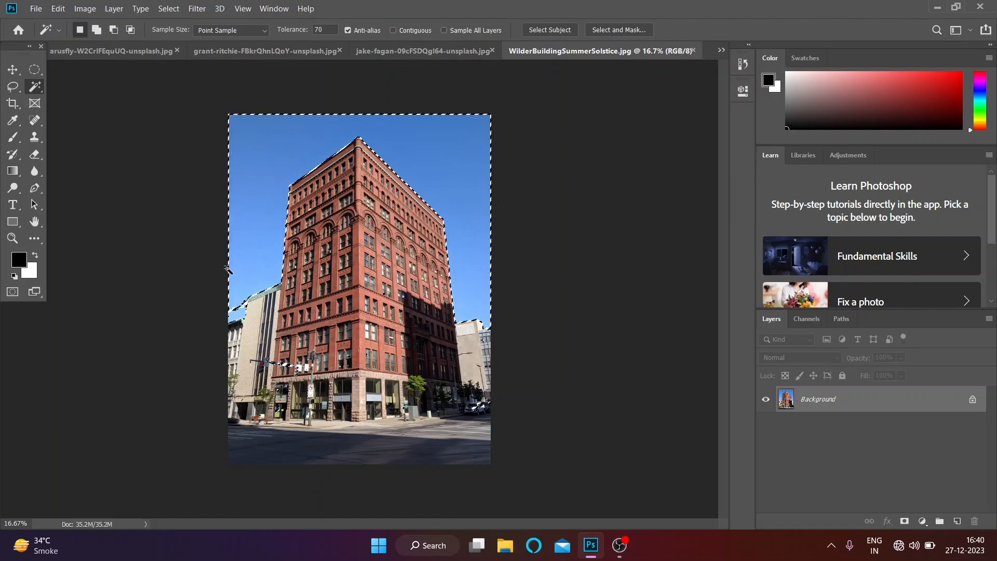
Switch to the Quick Selection tool and reduce its brush to 80 px.
right_click(35, 86)
click(79, 86)
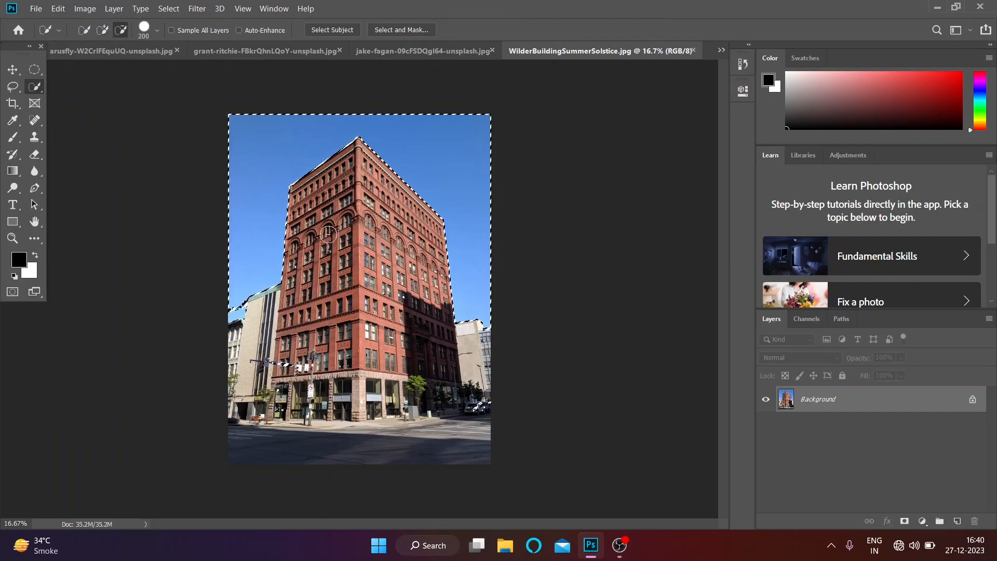
key(bracketleft)
key(bracketleft)
key(bracketleft)
key(bracketleft)
key(bracketleft)
key(bracketleft)
key(bracketleft)
key(bracketleft)
key(bracketleft)
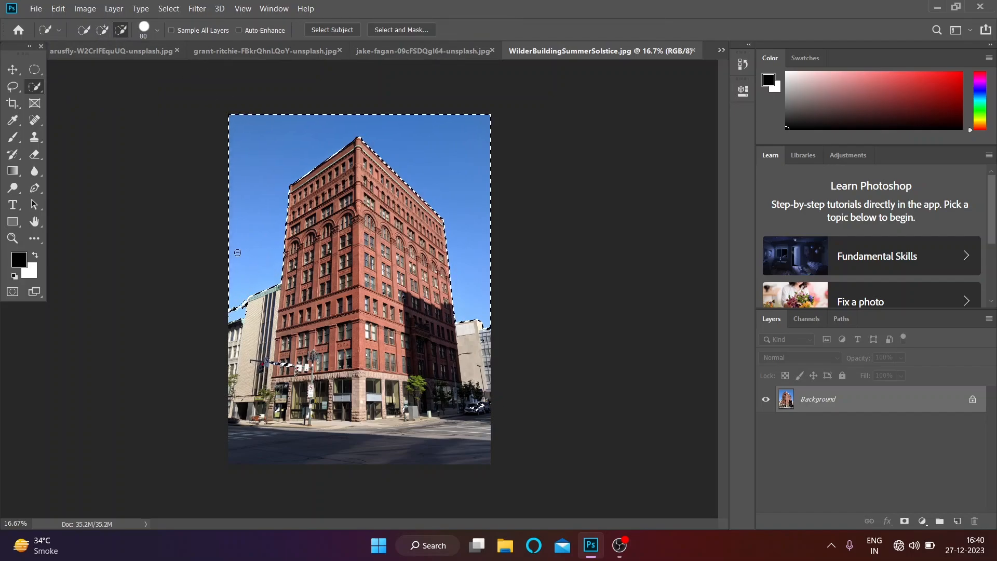
Add the missed sky beside the pale building to the selection, and subtract the selected street signs and cars.
key(shift)
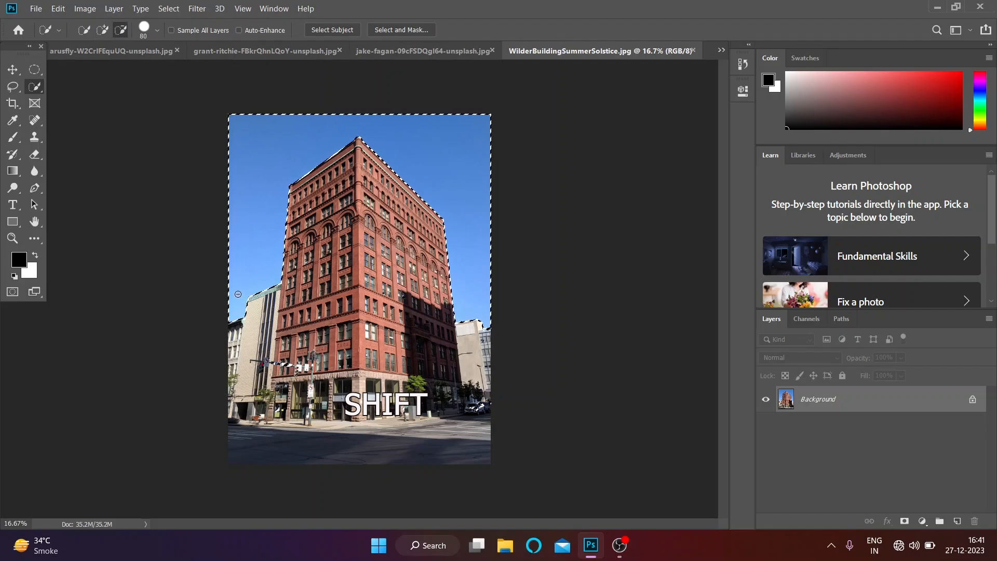
key(shift)
key(shift)
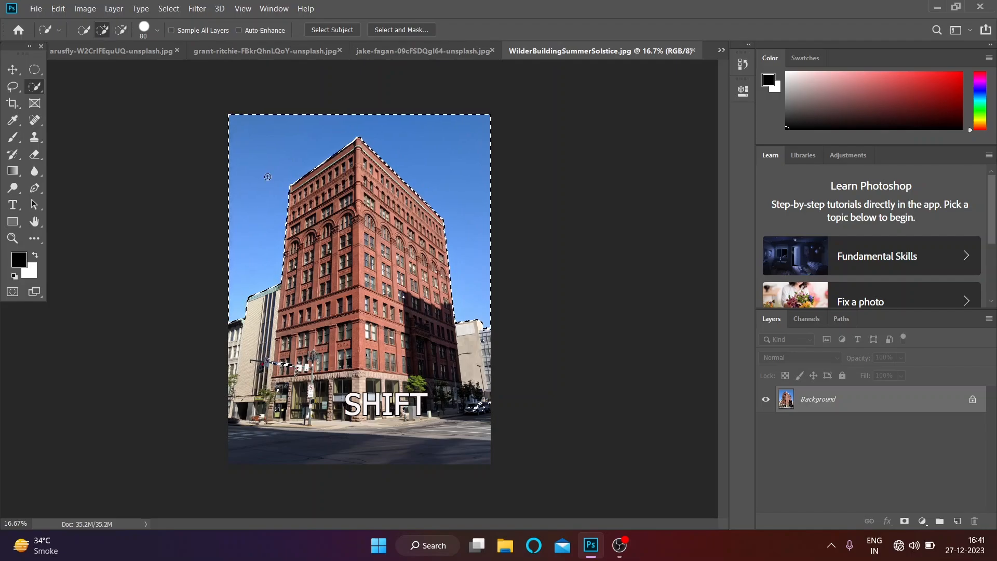
key(shift)
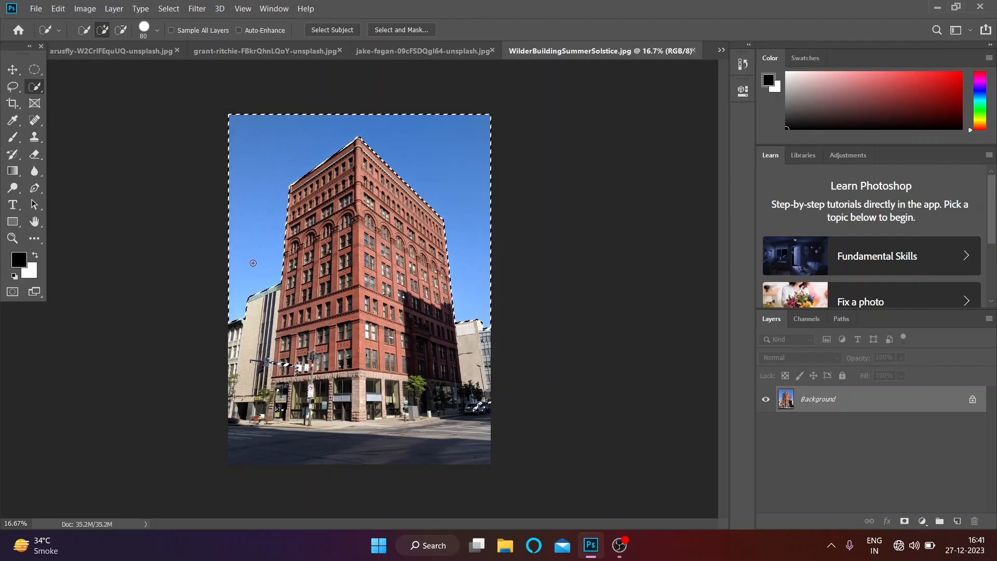
key(shift)
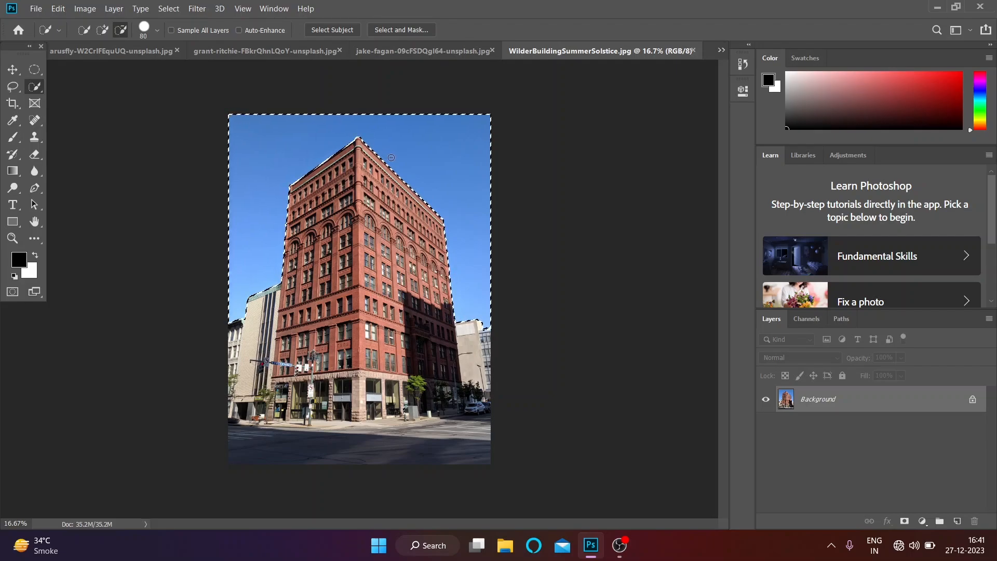
Delete the selected sky from the building photo's unlocked layer and clear the selection.
scroll(378, 209, up, 5)
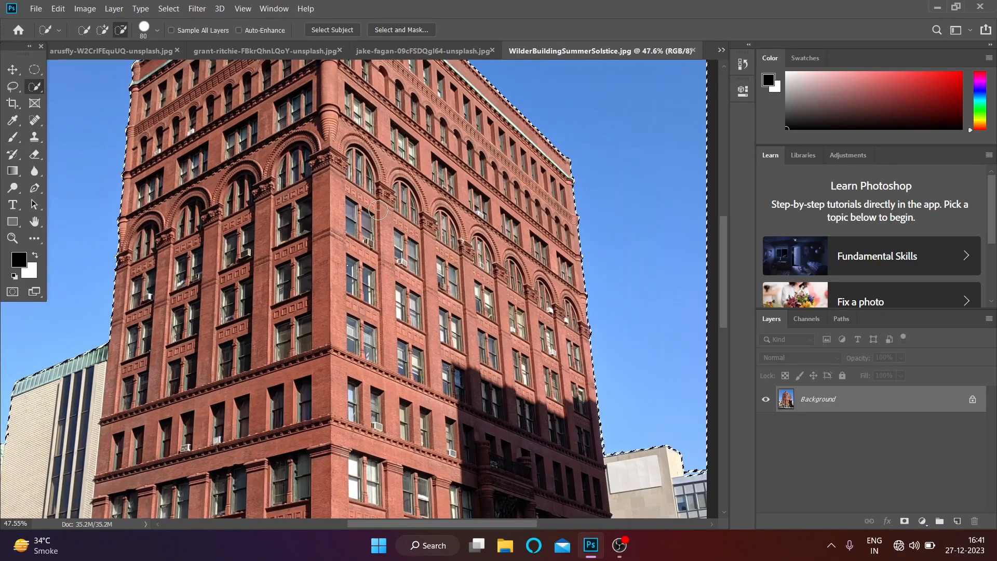
scroll(379, 205, up, 3)
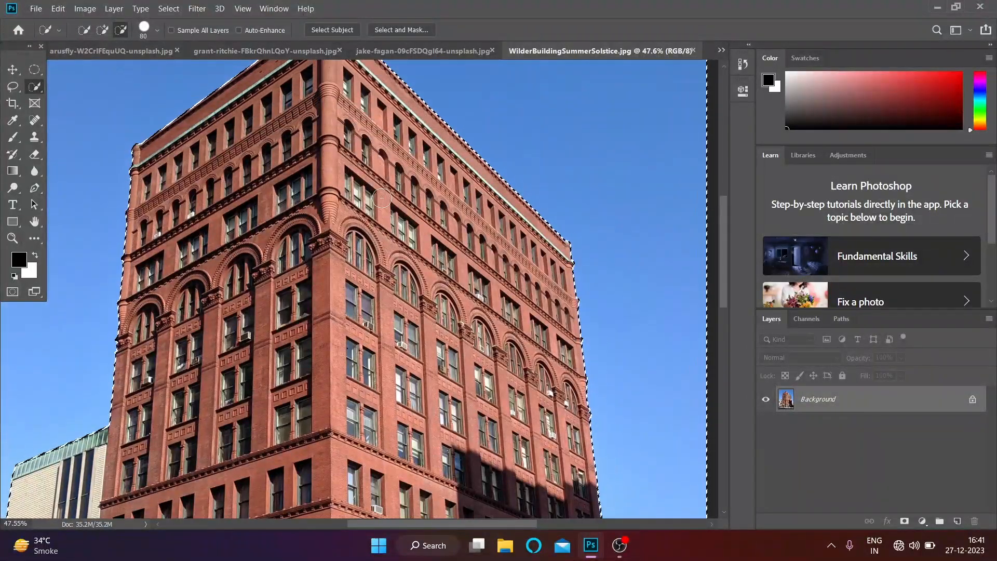
key(ctrl+0)
key(Delete)
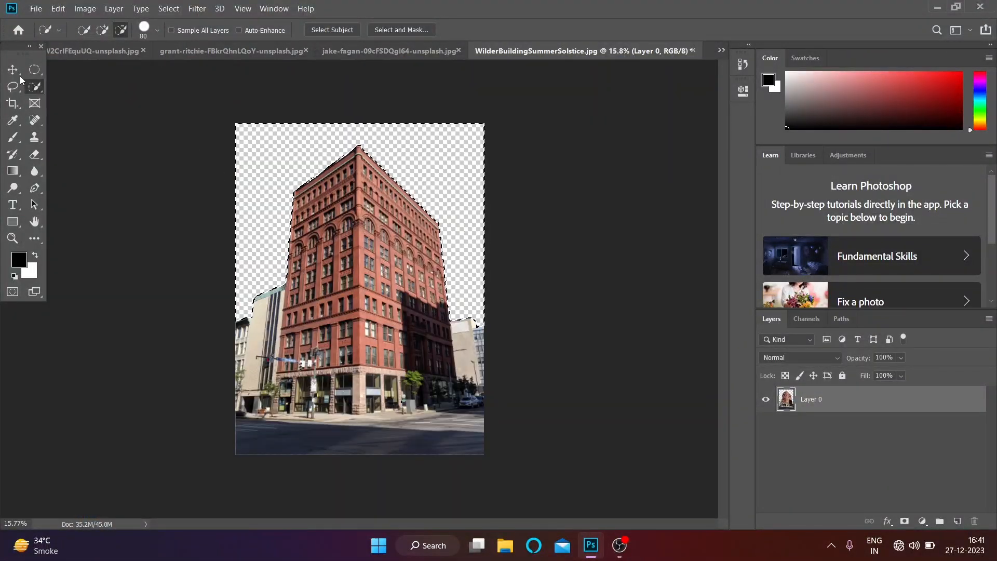
click(13, 69)
key(ctrl+d)
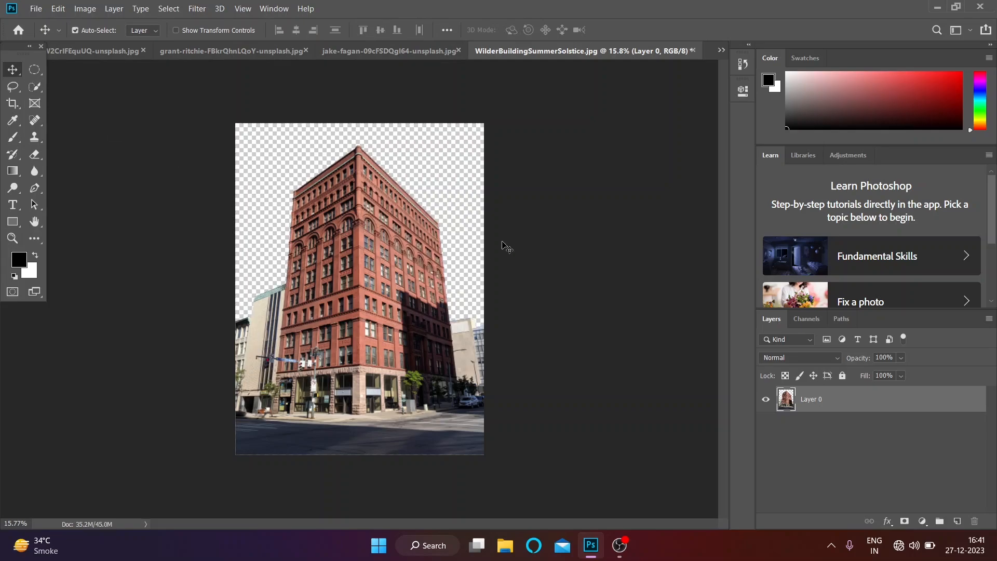
Convert the beach photo's background to a normal layer and bring the photo into the building document.
drag(362, 125, 378, 196)
scroll(347, 228, up, 3)
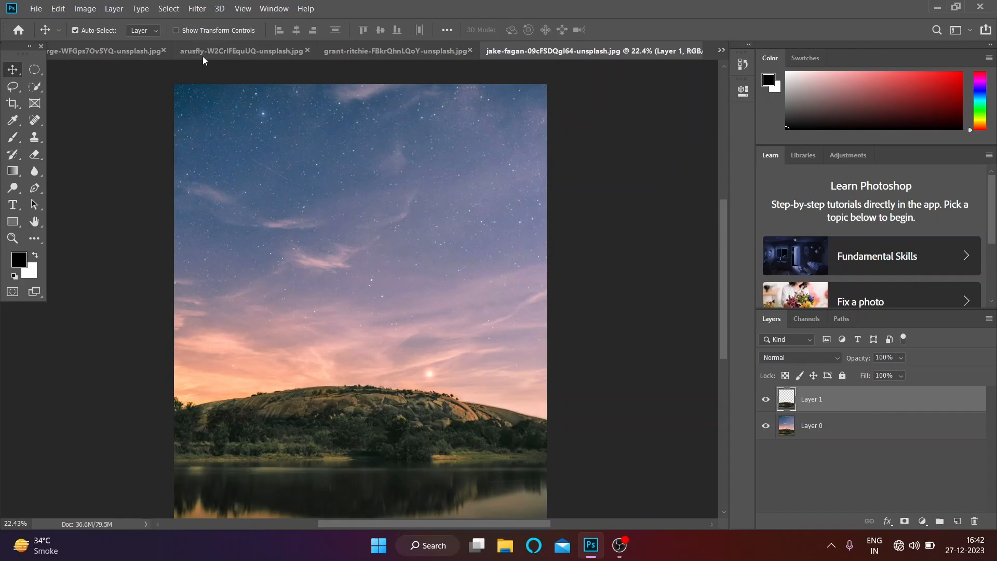
click(241, 51)
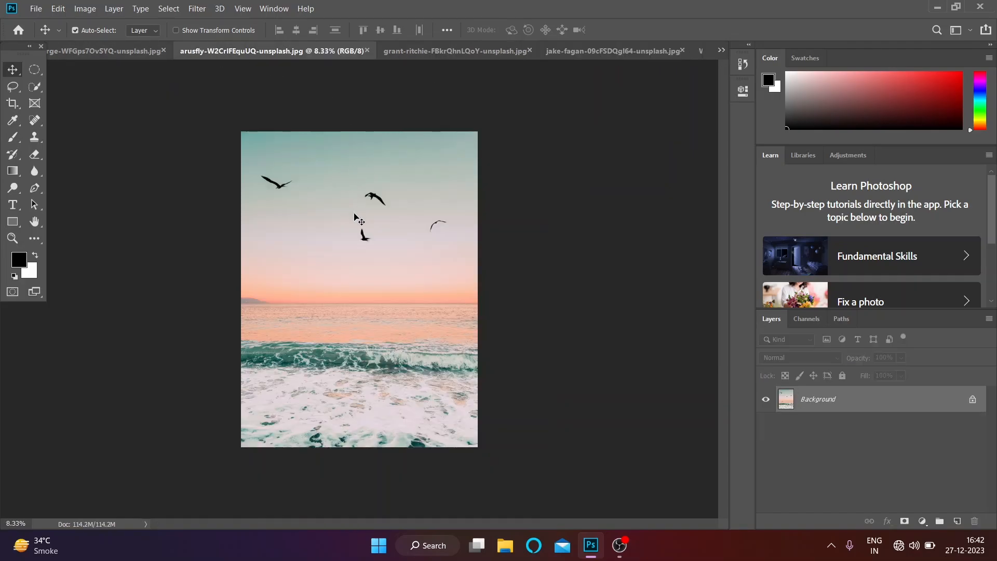
drag(315, 208, 298, 208)
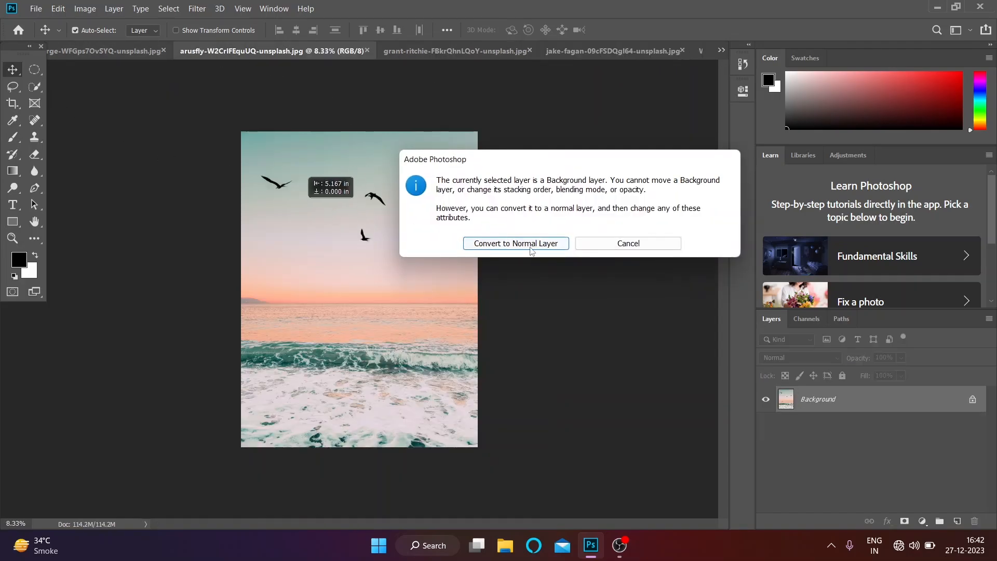
click(519, 243)
drag(454, 238, 378, 195)
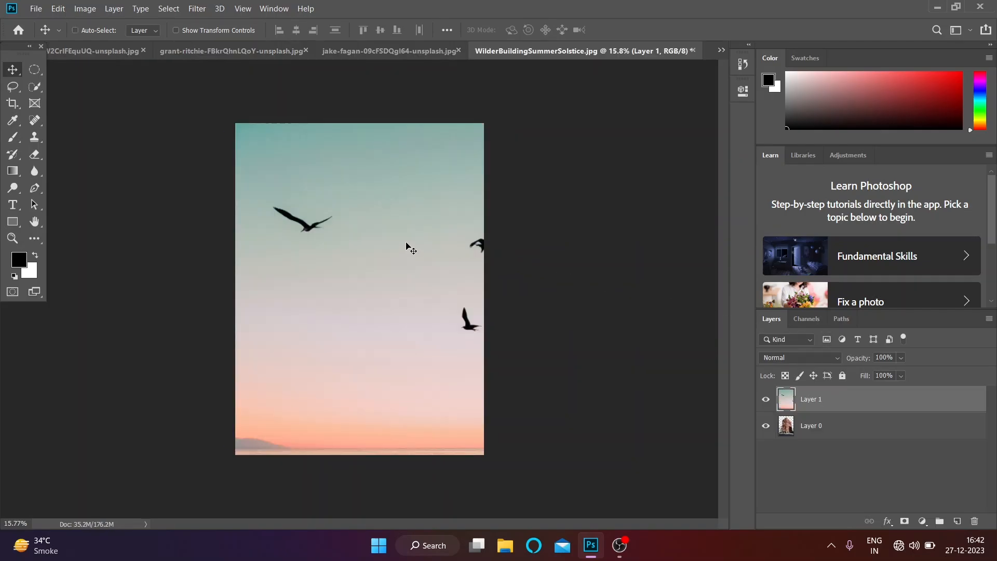
Scale down the beach image and place its layer beneath the building layer.
key(ctrl+t)
drag(684, 125, 395, 161)
key(Return)
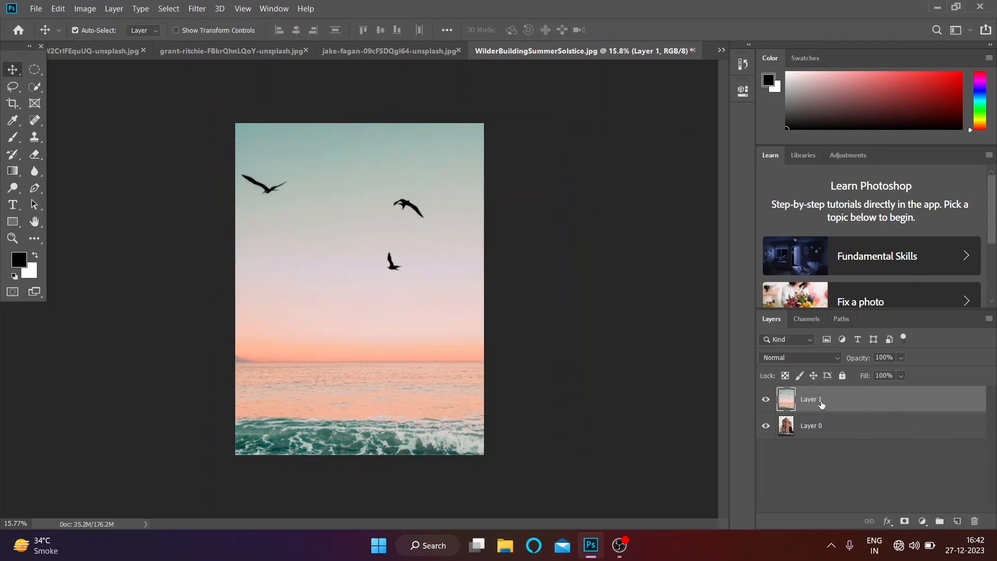
drag(821, 404, 815, 441)
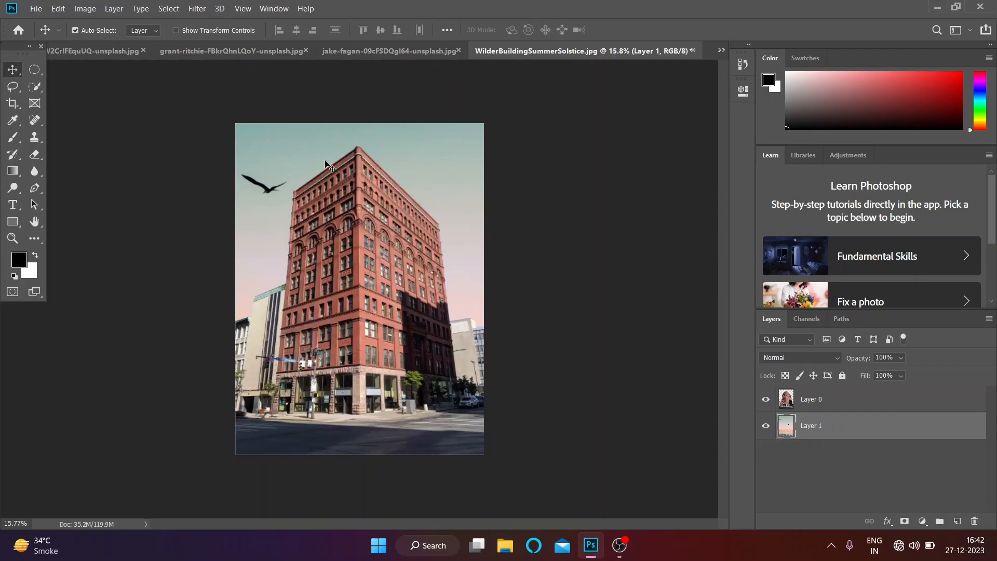
Reposition the beach layer and scale it to 88.12% so its sky fills the area behind the building.
drag(319, 156, 456, 151)
key(ctrl+t)
drag(530, 114, 480, 146)
drag(441, 176, 453, 144)
drag(497, 108, 470, 135)
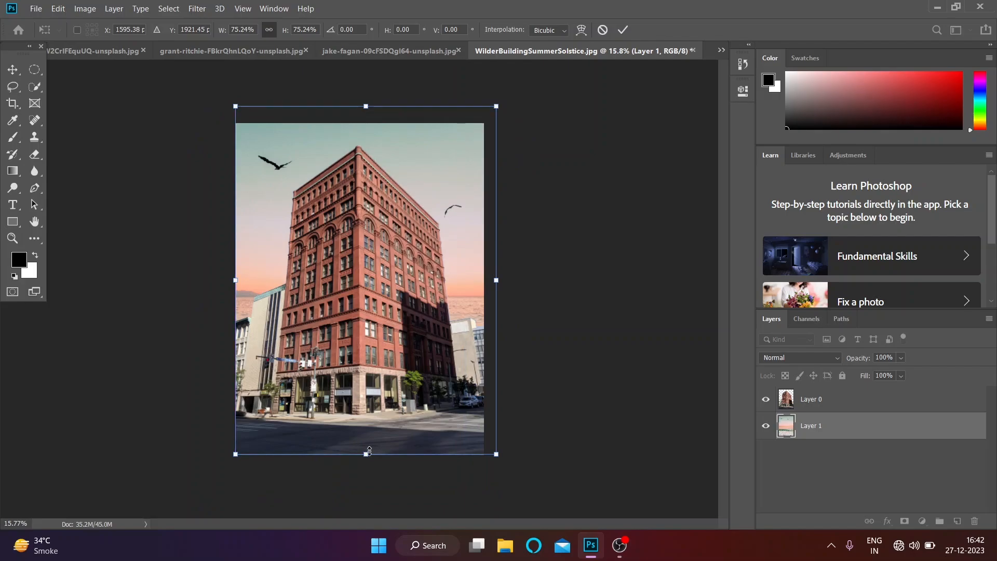
drag(366, 454, 358, 514)
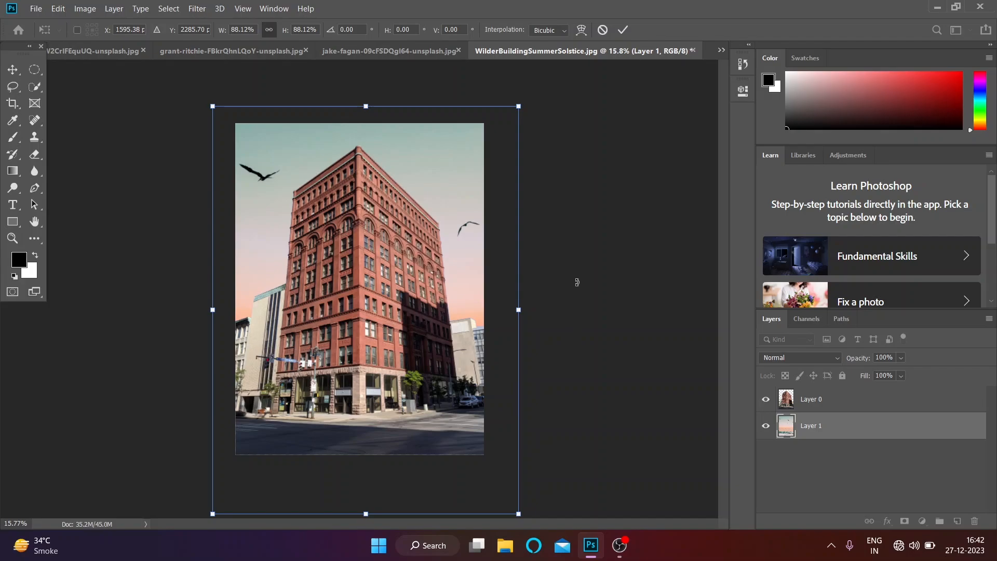
click(621, 31)
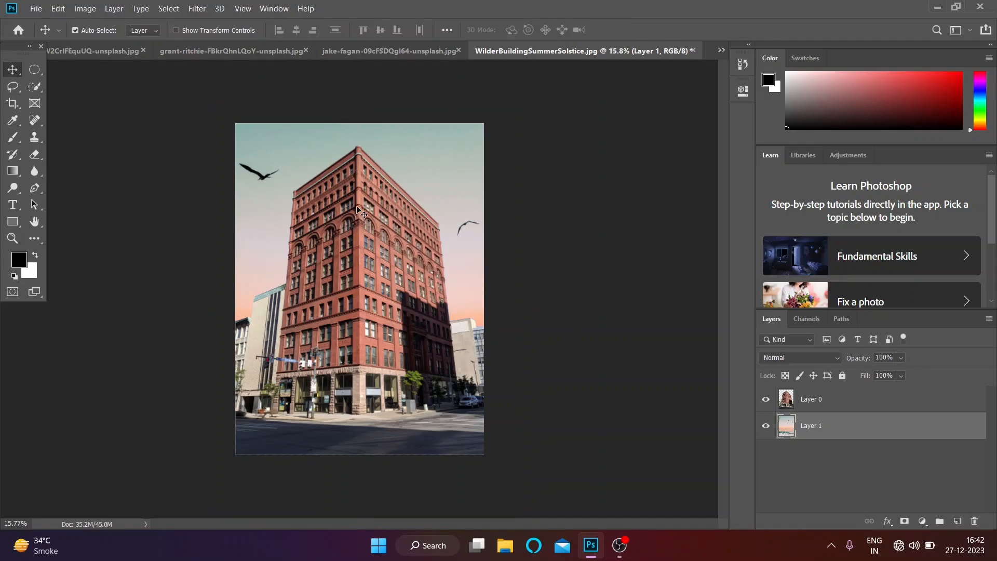
click(39, 88)
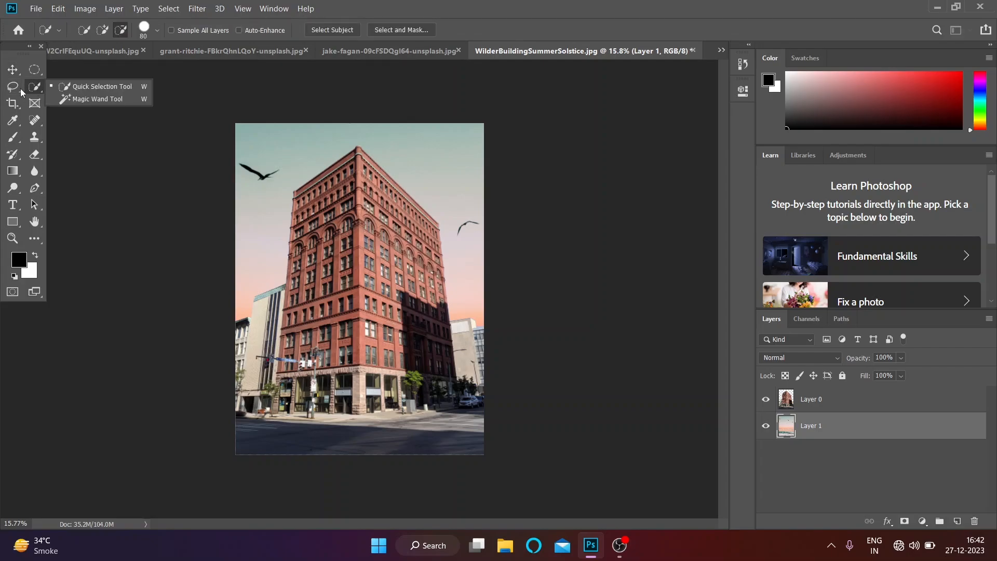
key(v)
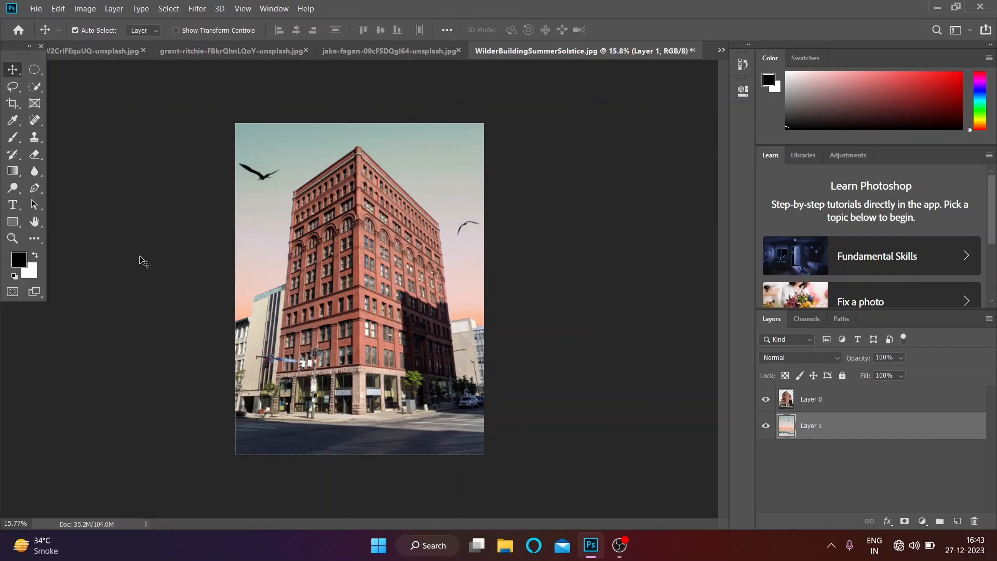